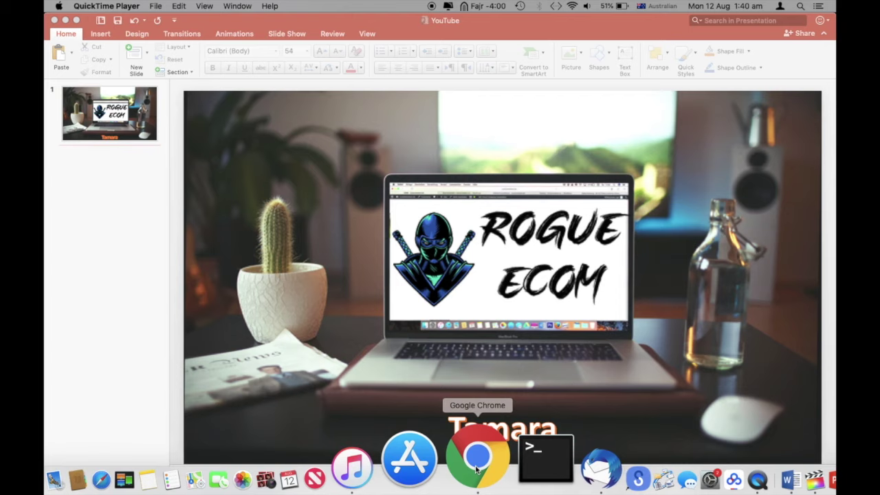
# Preview the sample bot, trigger its Get Started greeting, then close the preview panel.
pyautogui.click(477, 469)
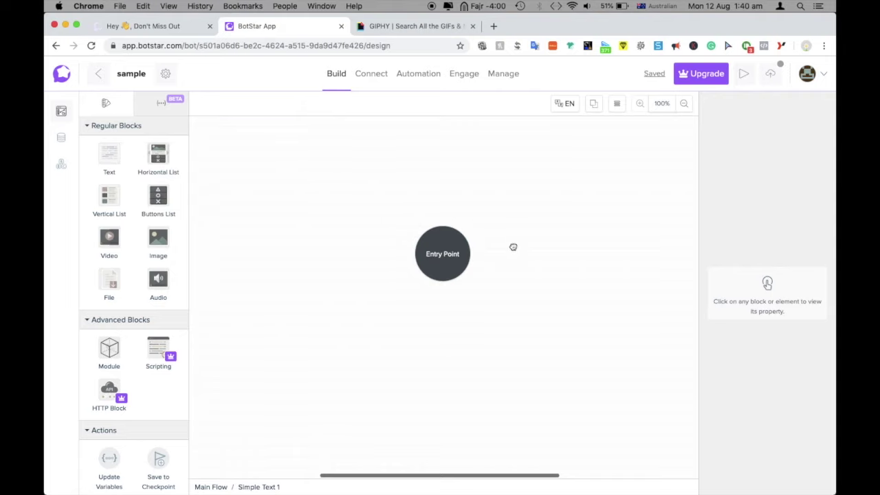
pyautogui.moveTo(513, 246)
pyautogui.mouseDown()
pyautogui.moveTo(498, 219)
pyautogui.moveTo(515, 223)
pyautogui.mouseUp()
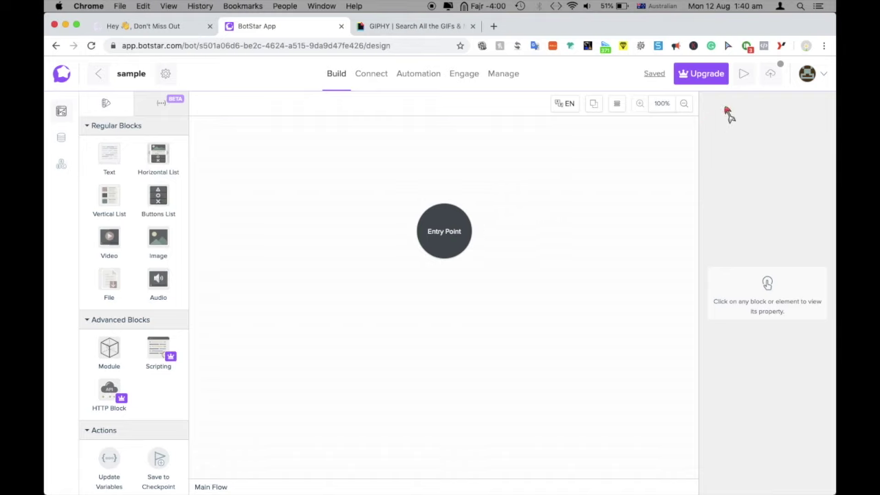
pyautogui.click(744, 77)
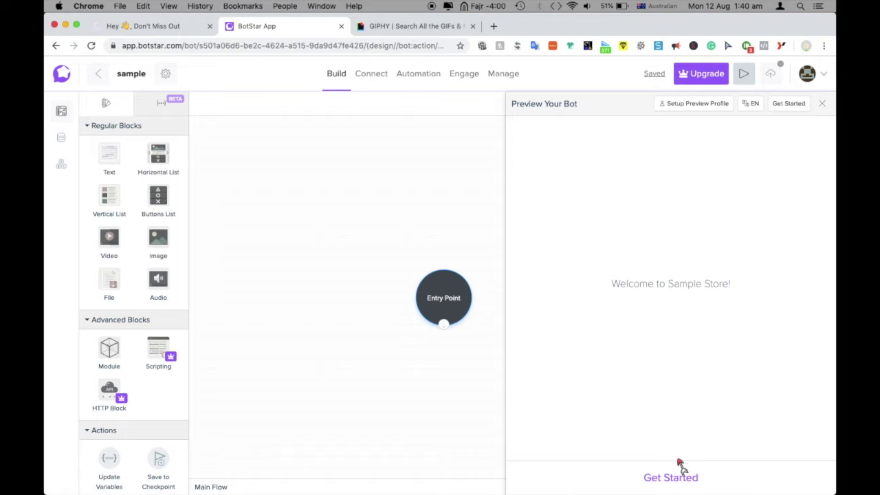
pyautogui.click(678, 484)
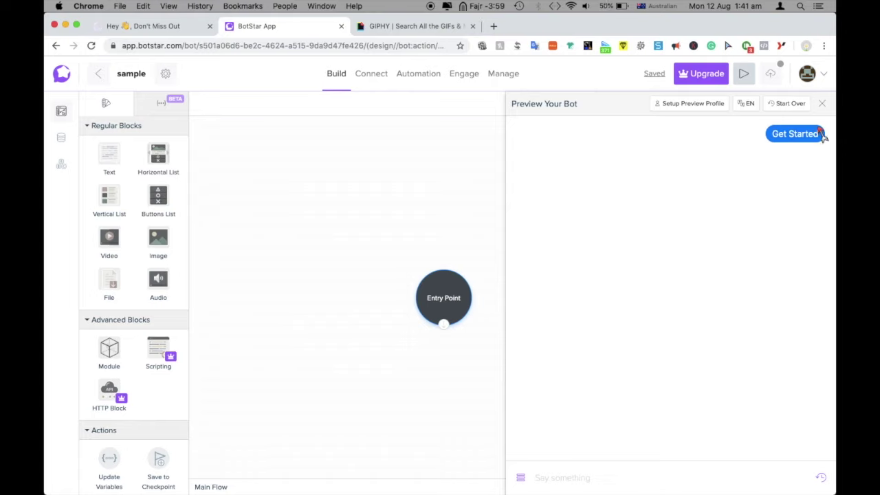
pyautogui.click(823, 104)
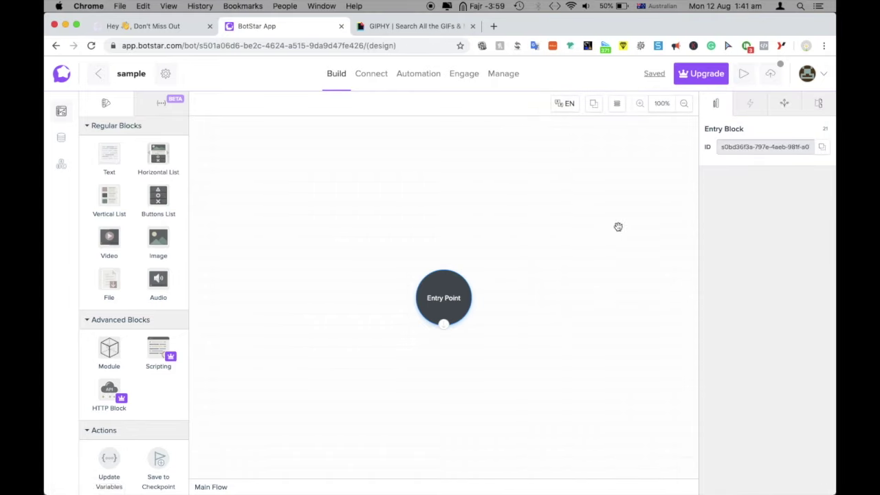
# Drag an Image block from Regular Blocks onto the canvas beside the Entry Point.
pyautogui.moveTo(590, 226); pyautogui.dragTo(586, 190)
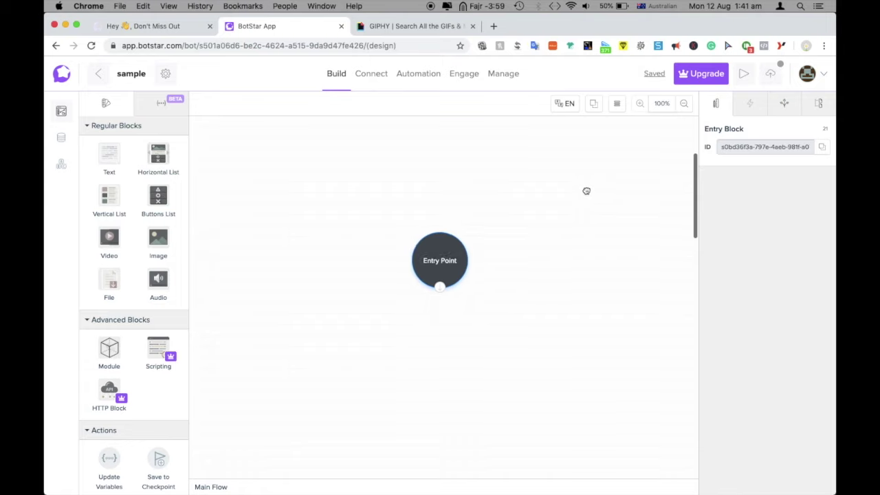
pyautogui.click(585, 192)
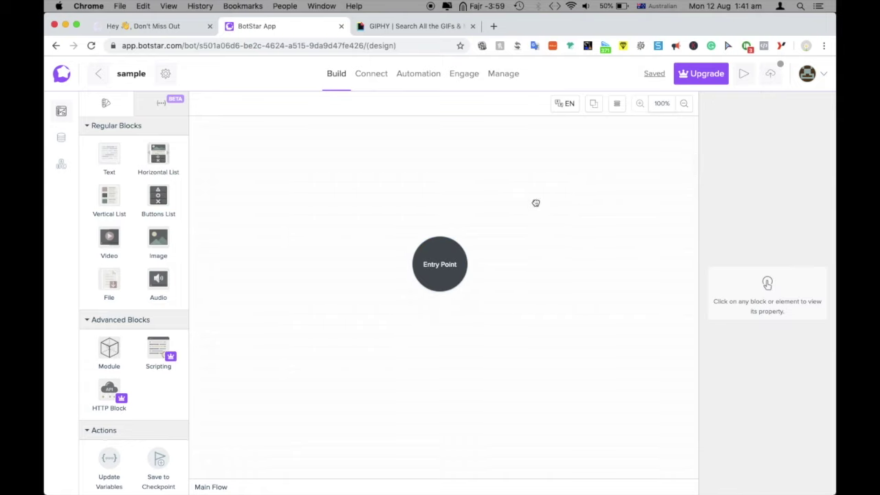
pyautogui.moveTo(536, 202); pyautogui.dragTo(533, 191)
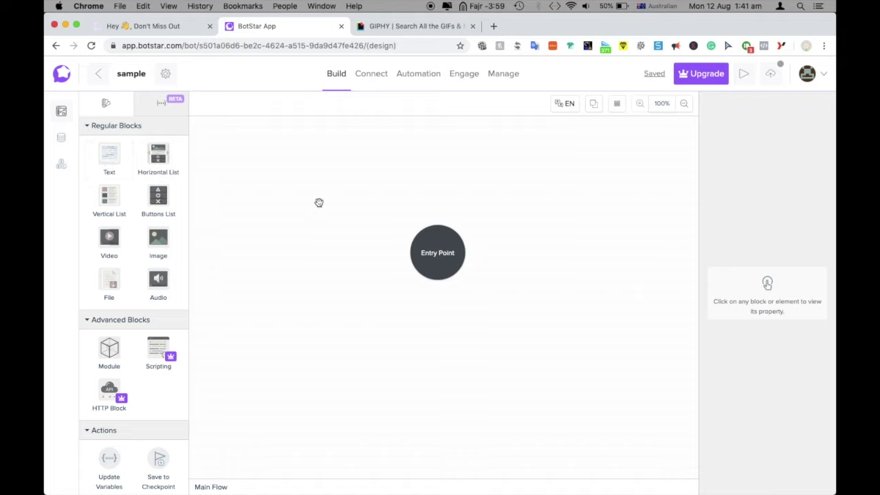
pyautogui.scroll(-2, 392, 239)
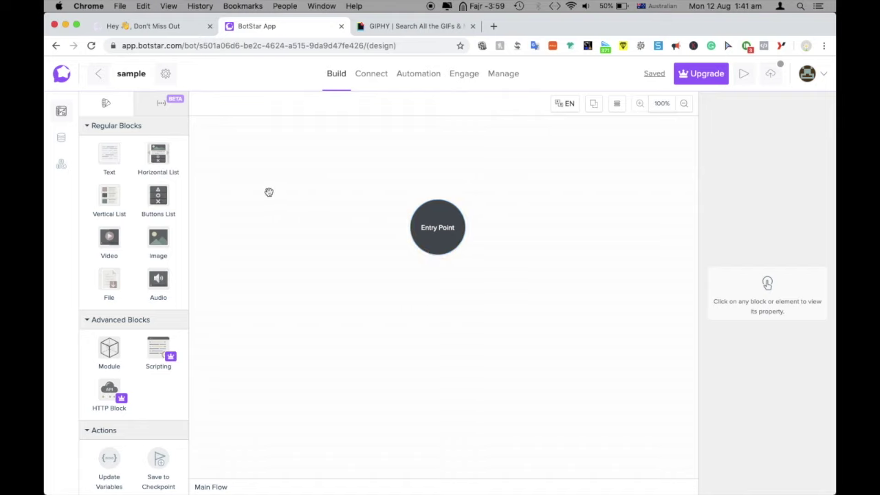
pyautogui.scroll(-2, 323, 210)
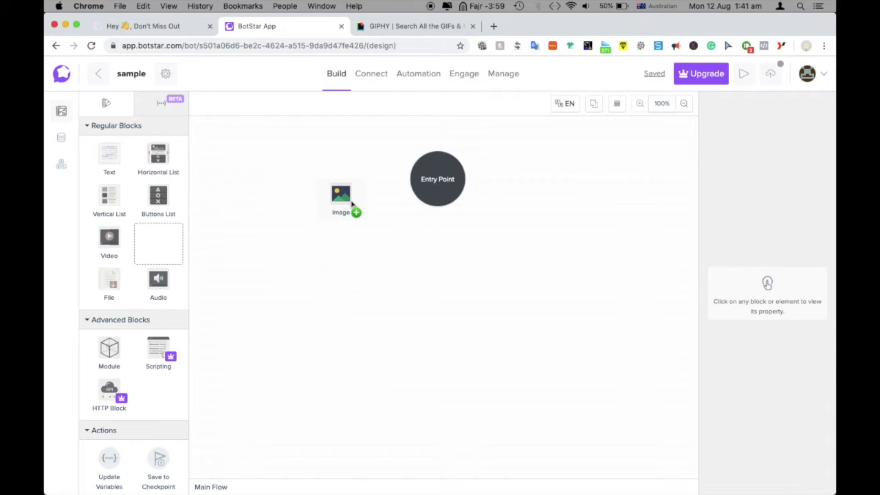
pyautogui.moveTo(169, 245); pyautogui.dragTo(354, 207)
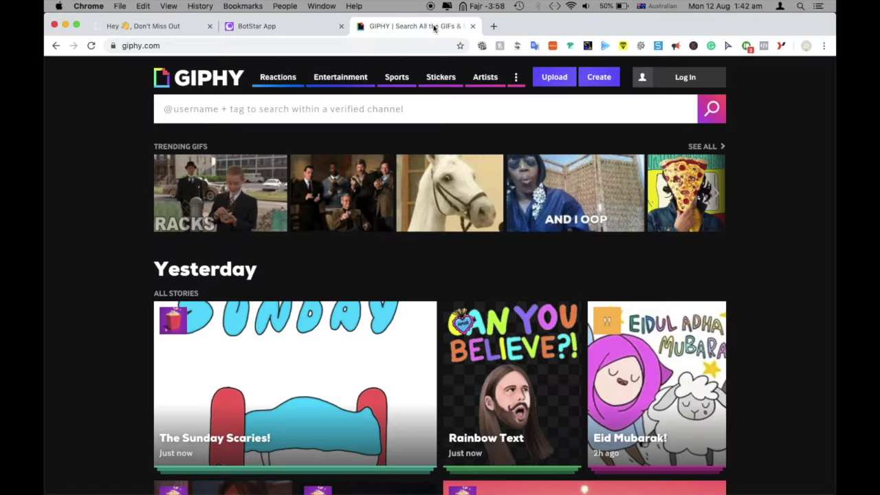
pyautogui.click(429, 26)
# Search GIPHY for 'hi' and copy the link of the first waving GIF.
pyautogui.click(359, 110)
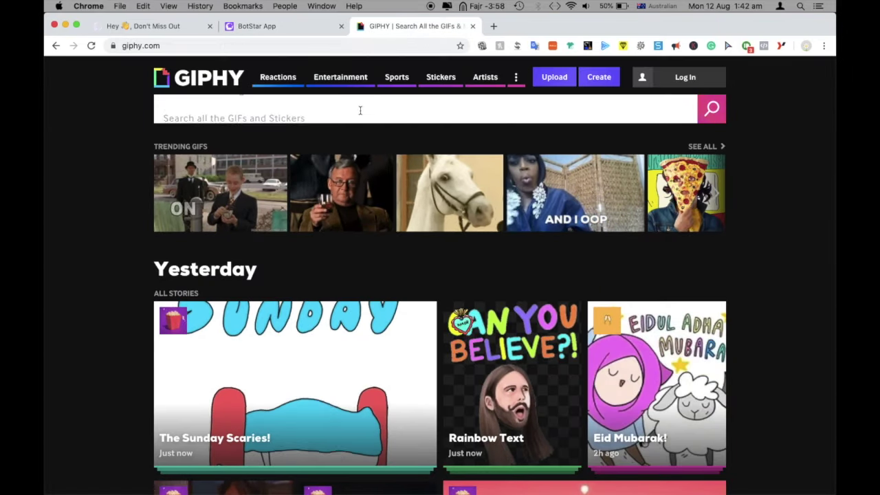
pyautogui.write('hi')
pyautogui.press('Return')
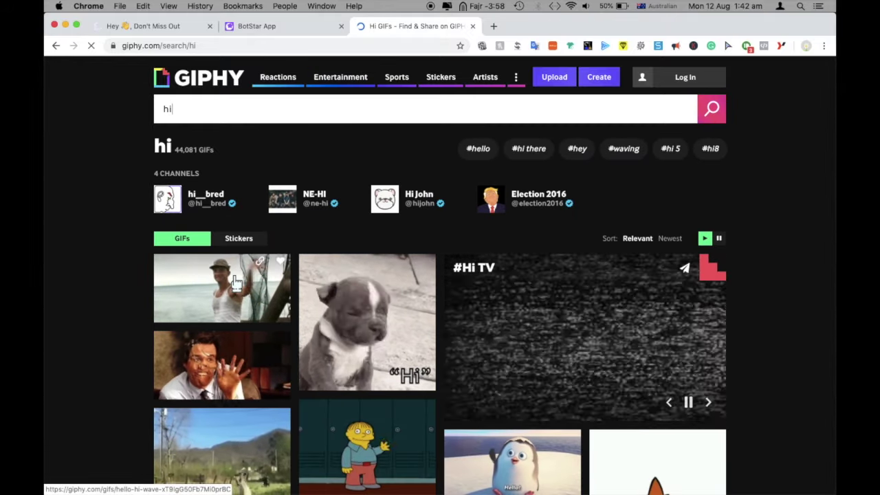
pyautogui.click(261, 271)
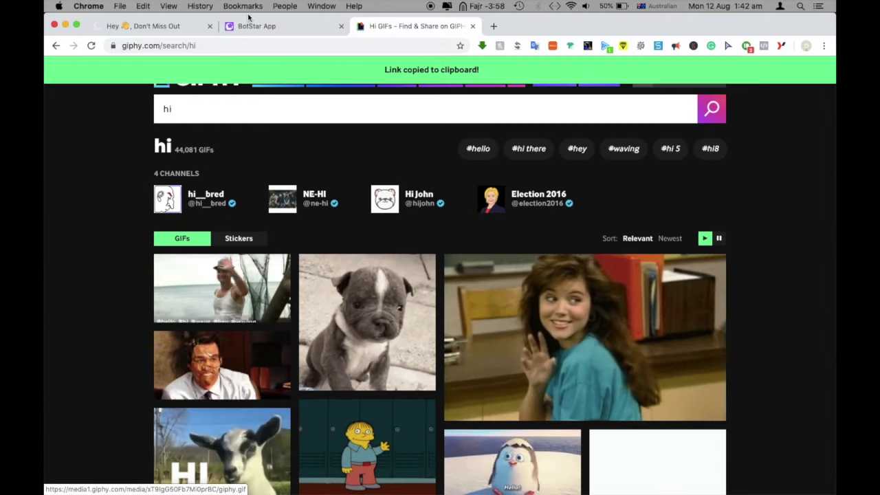
pyautogui.click(268, 26)
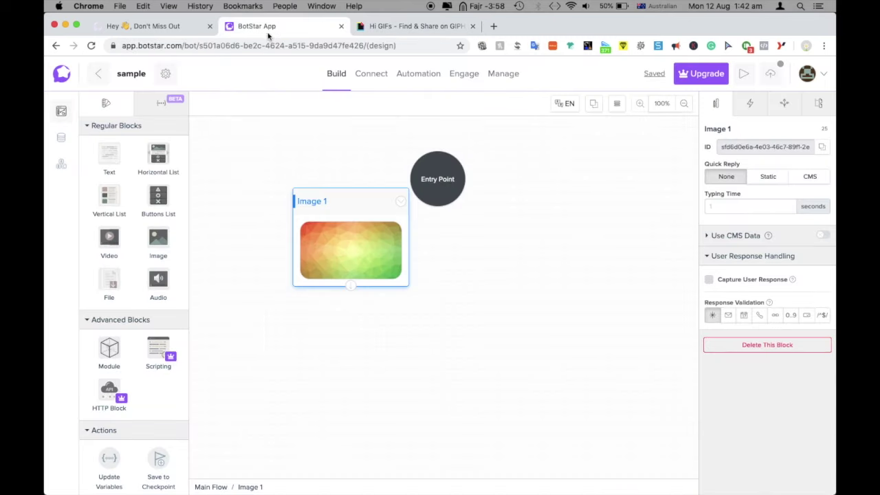
# Paste the copied GIF link as Image 1's source and move it below the Entry Point.
pyautogui.click(357, 273)
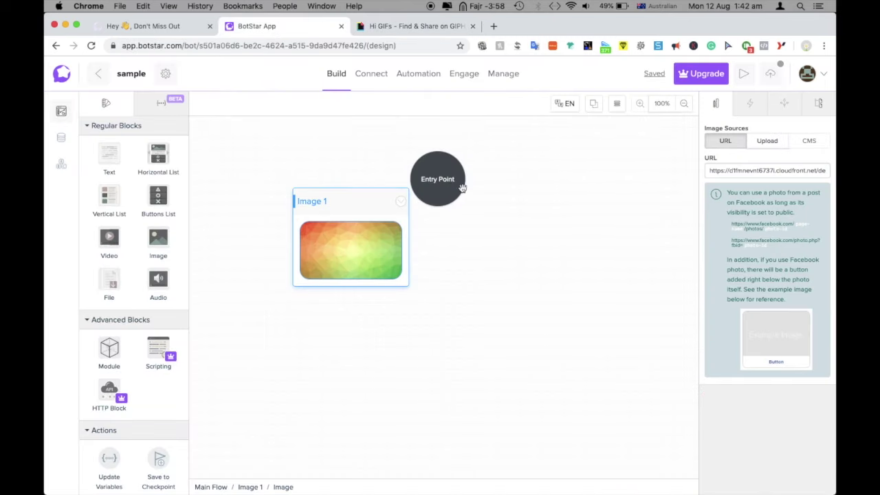
pyautogui.tripleClick(726, 171)
pyautogui.press('super+v')
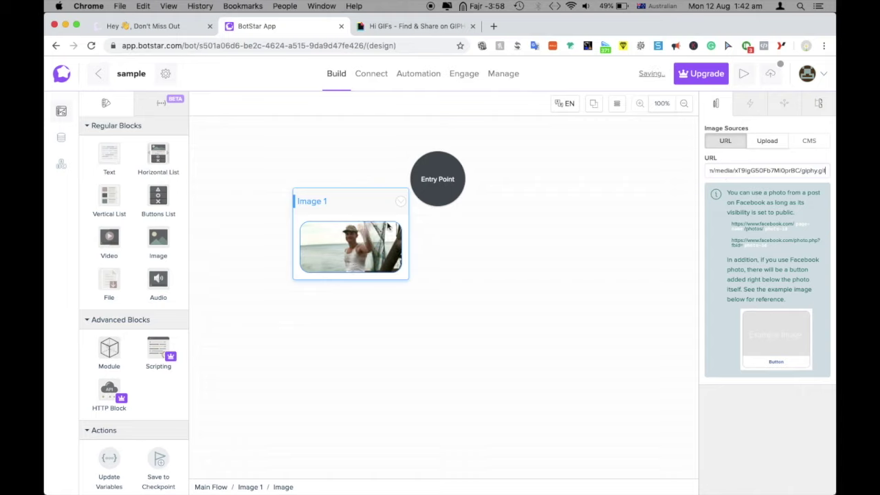
pyautogui.moveTo(383, 218)
pyautogui.mouseDown()
pyautogui.moveTo(366, 199)
pyautogui.moveTo(467, 236)
pyautogui.mouseUp()
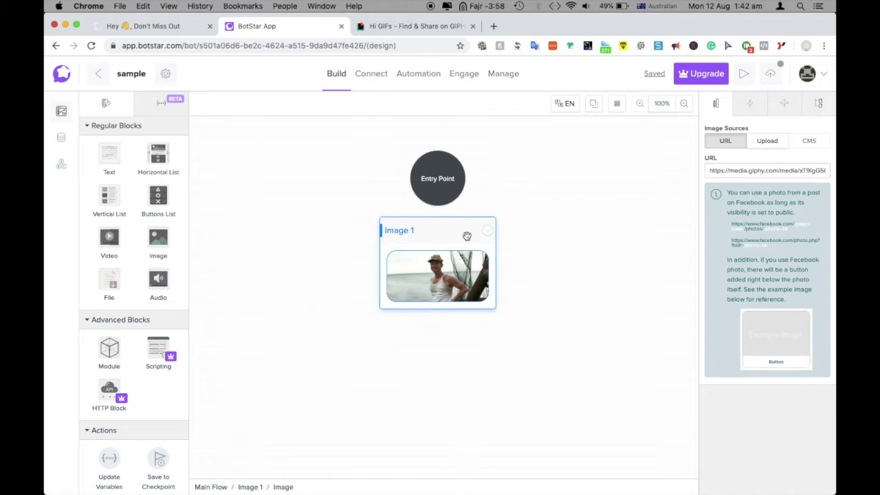
# Add a Simple Text block directly beneath Image 1.
pyautogui.click(518, 190)
pyautogui.scroll(-3, 518, 190)
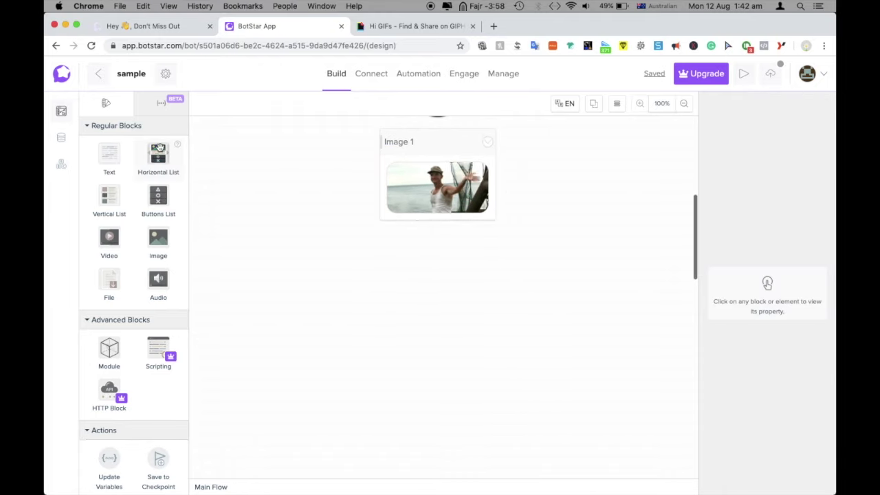
pyautogui.moveTo(113, 153)
pyautogui.mouseDown()
pyautogui.moveTo(424, 236)
pyautogui.moveTo(450, 253)
pyautogui.moveTo(421, 255)
pyautogui.mouseUp()
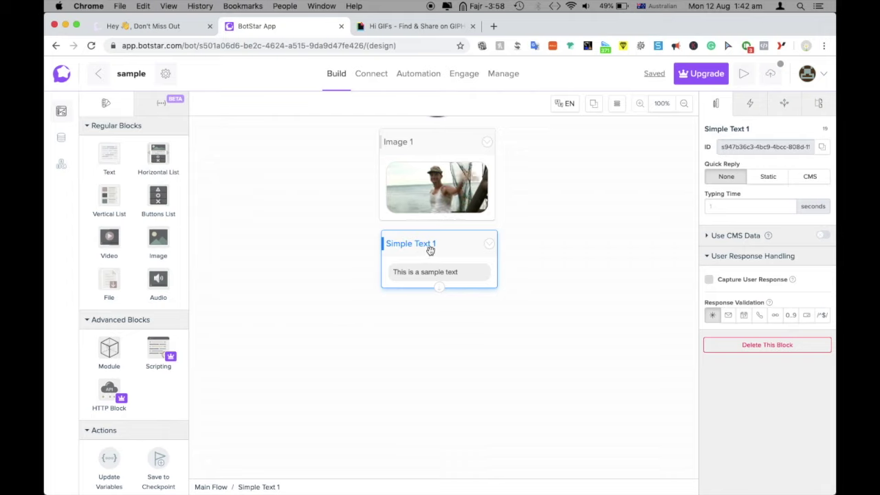
pyautogui.moveTo(431, 252); pyautogui.dragTo(432, 248)
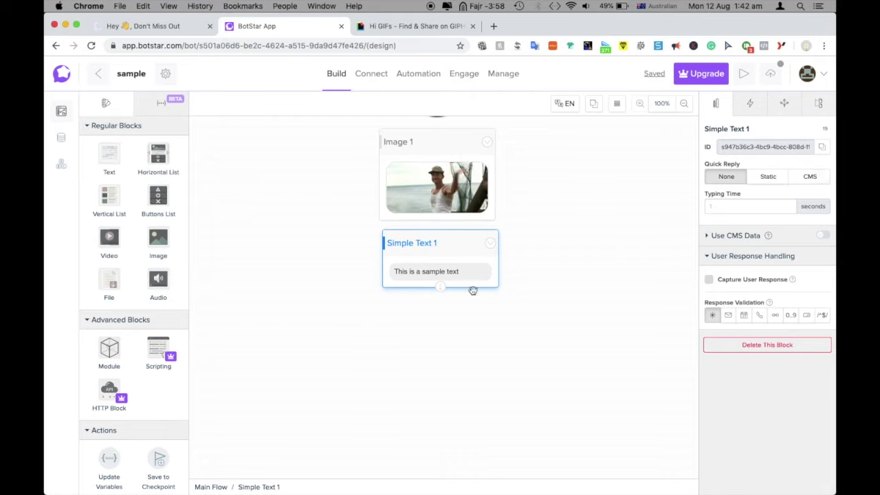
# Replace Simple Text 1's message with 'Hi{first_name},' and a 'Welcome to Sample store' line.
pyautogui.click(455, 272)
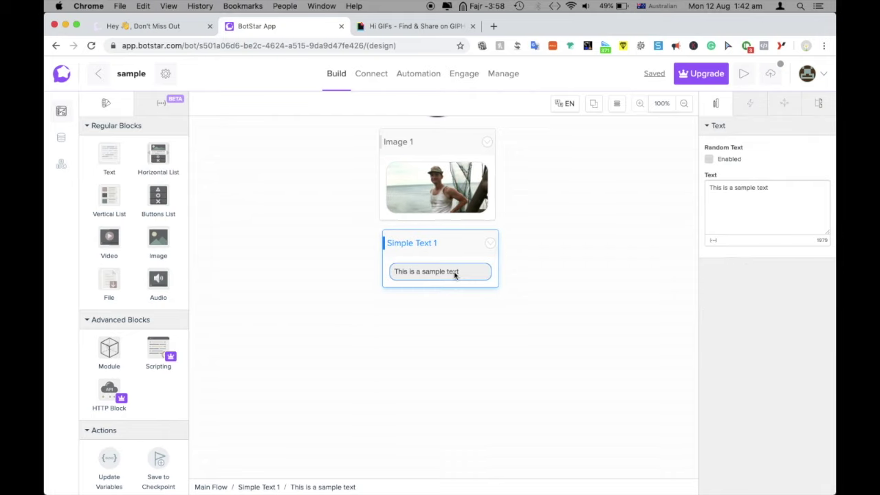
pyautogui.tripleClick(790, 200)
pyautogui.write('H')
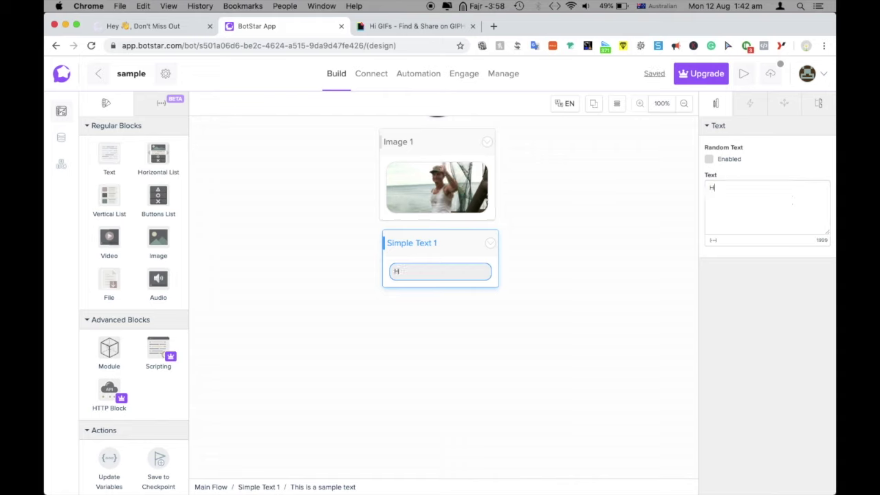
pyautogui.write('i')
pyautogui.click(713, 242)
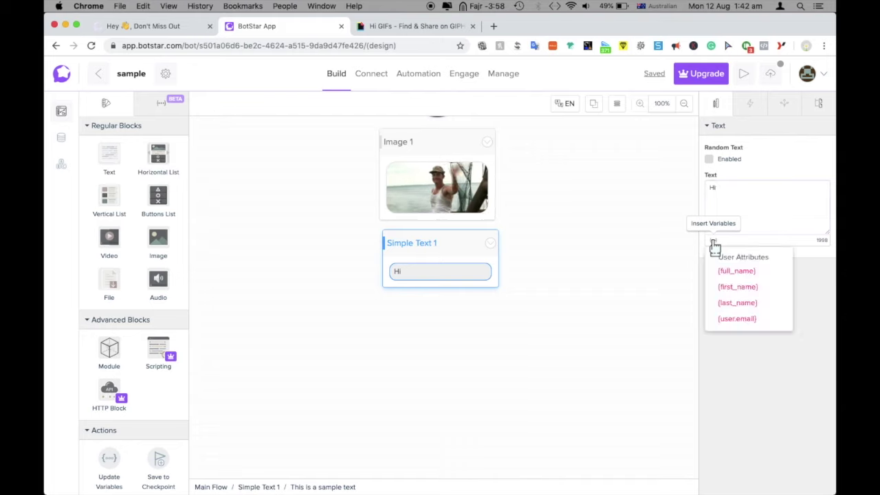
pyautogui.click(767, 290)
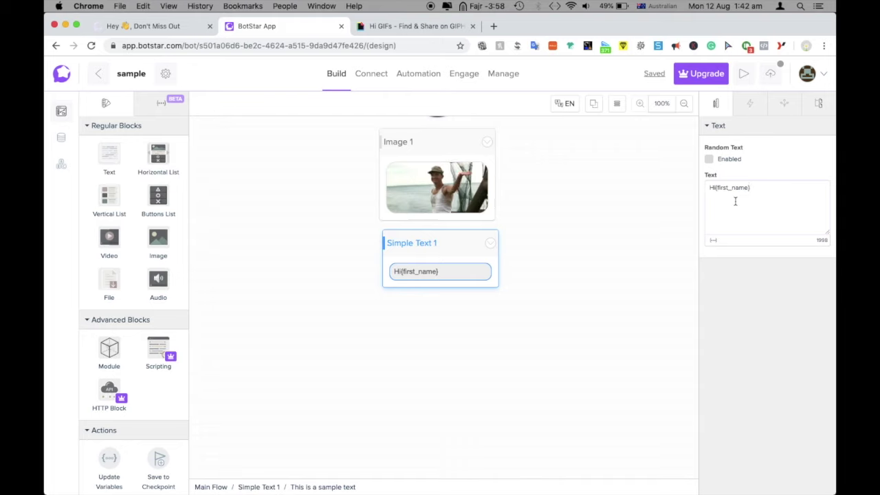
pyautogui.write('Welcome to S')
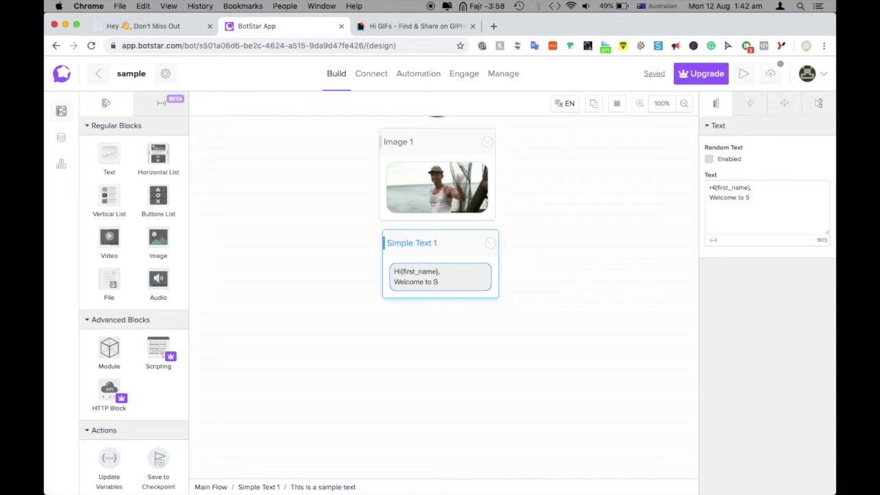
pyautogui.write('le store')
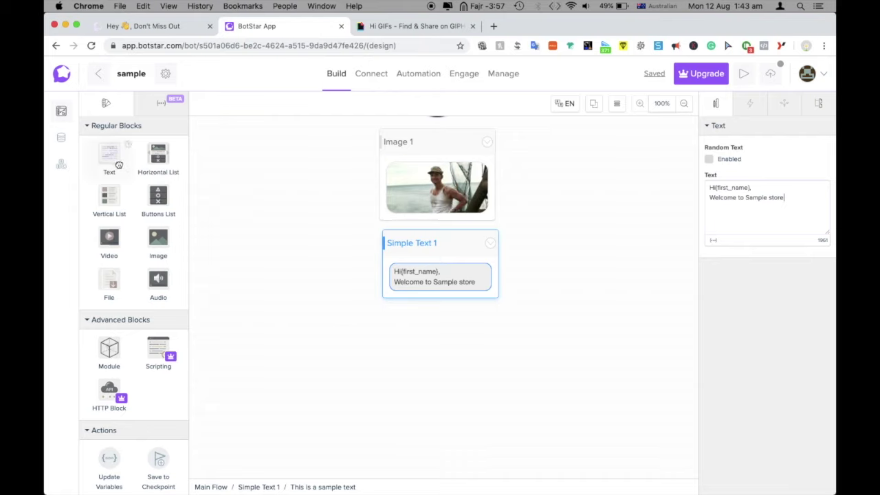
# Add a second text block, Simple Text 2, below the welcome message.
pyautogui.moveTo(122, 168); pyautogui.dragTo(453, 354)
pyautogui.scroll(-1, 564, 266)
pyautogui.scroll(-2, 564, 266)
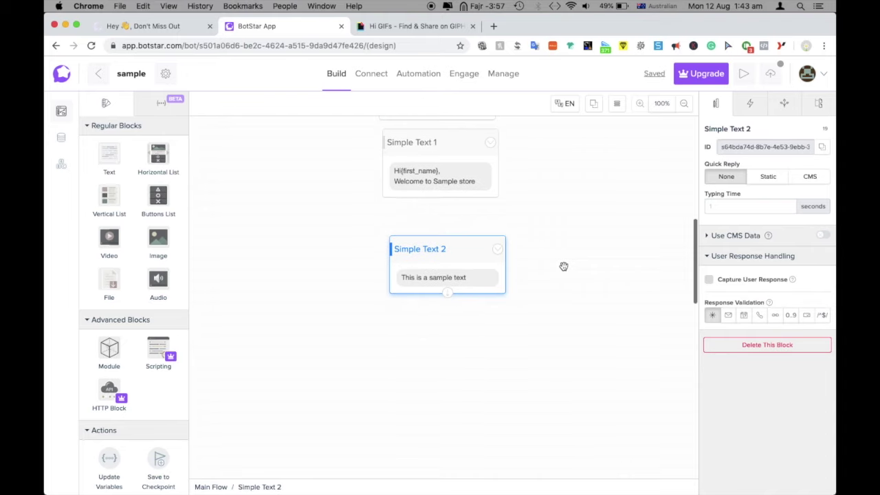
pyautogui.scroll(-1, 563, 266)
pyautogui.moveTo(456, 227); pyautogui.dragTo(448, 210)
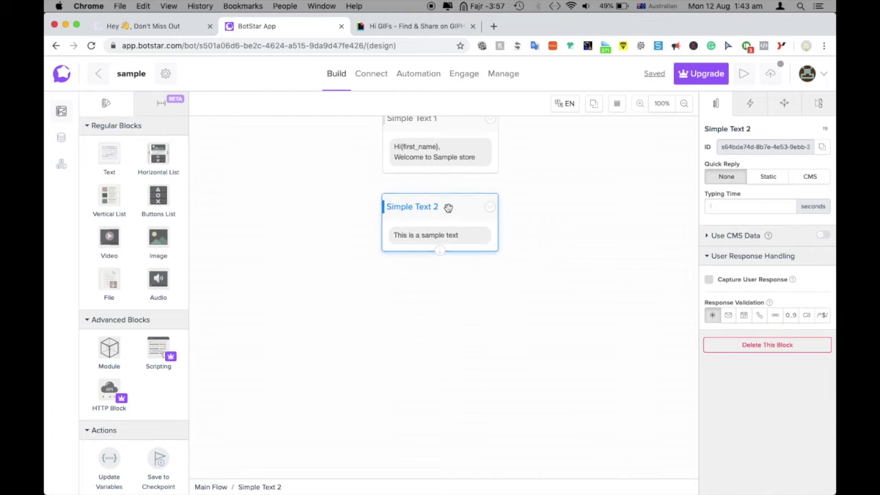
# Retype Simple Text 2 about the FREE product, then delete the block.
pyautogui.click(447, 237)
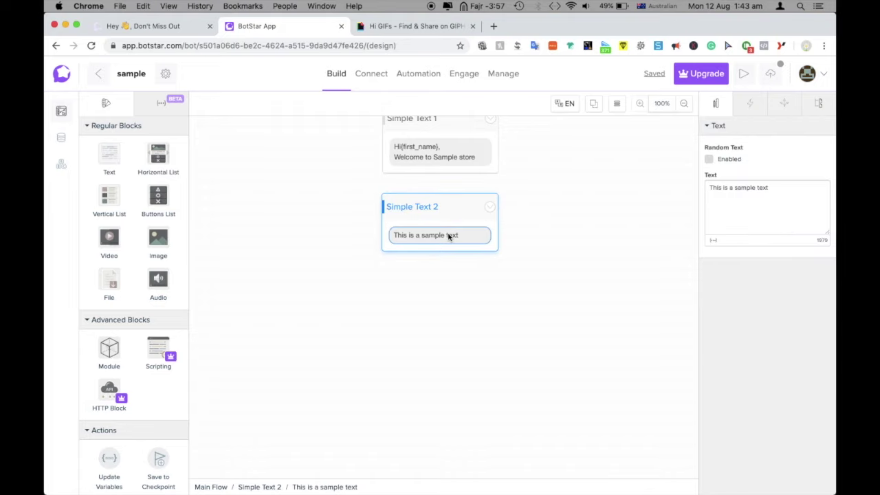
pyautogui.tripleClick(770, 197)
pyautogui.write('W')
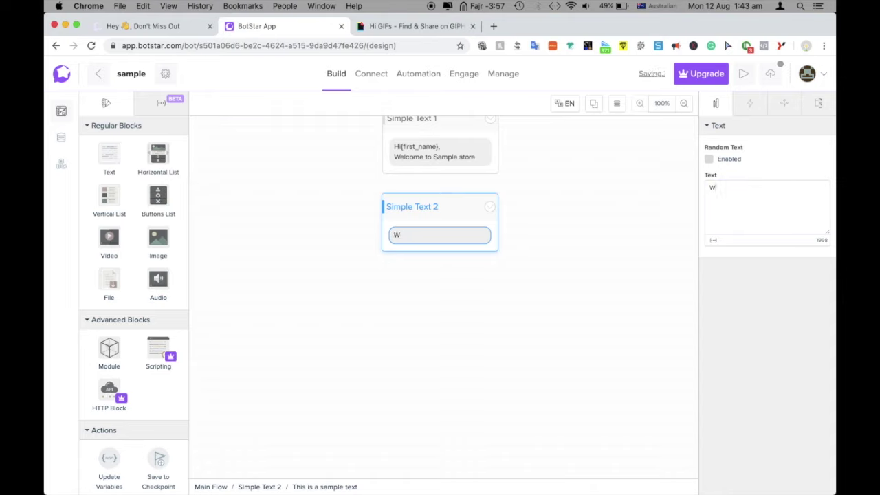
pyautogui.write('d you like to claim yo')
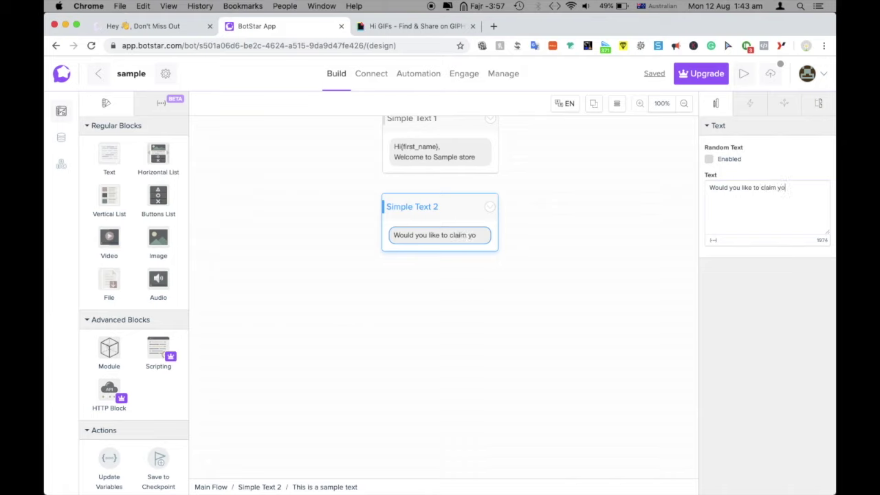
pyautogui.write('FREE pr')
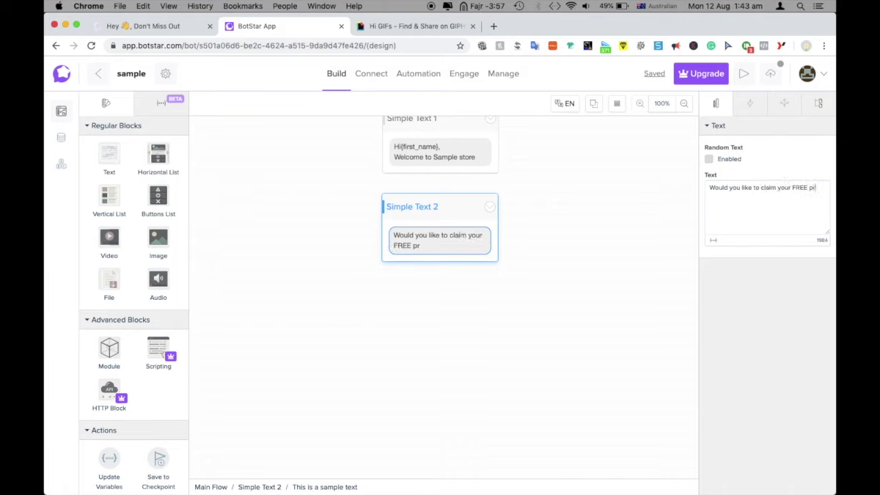
pyautogui.write('uct?')
pyautogui.click(492, 208)
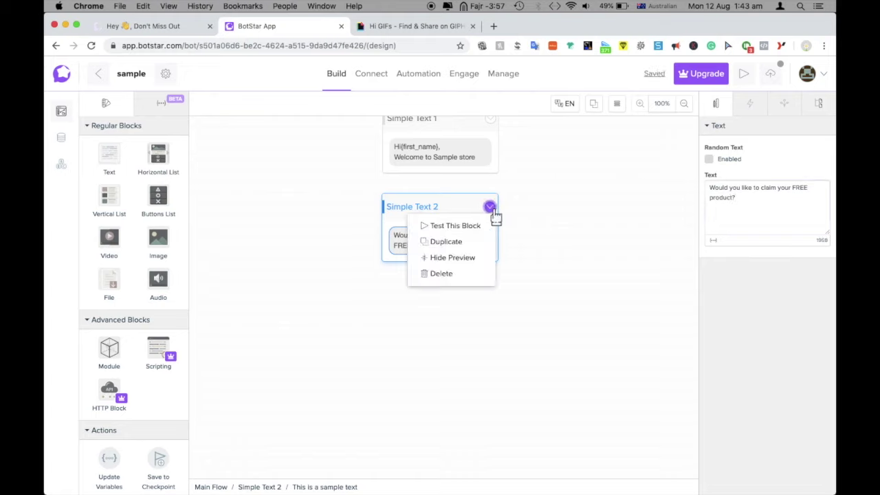
pyautogui.click(456, 275)
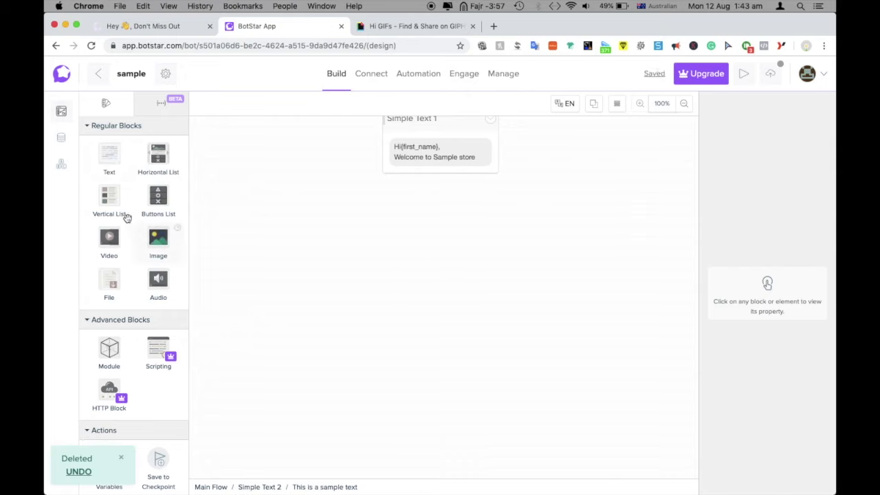
# Place a Horizontal List below the welcome text and remove its picture and subtitle.
pyautogui.moveTo(159, 158); pyautogui.dragTo(437, 237)
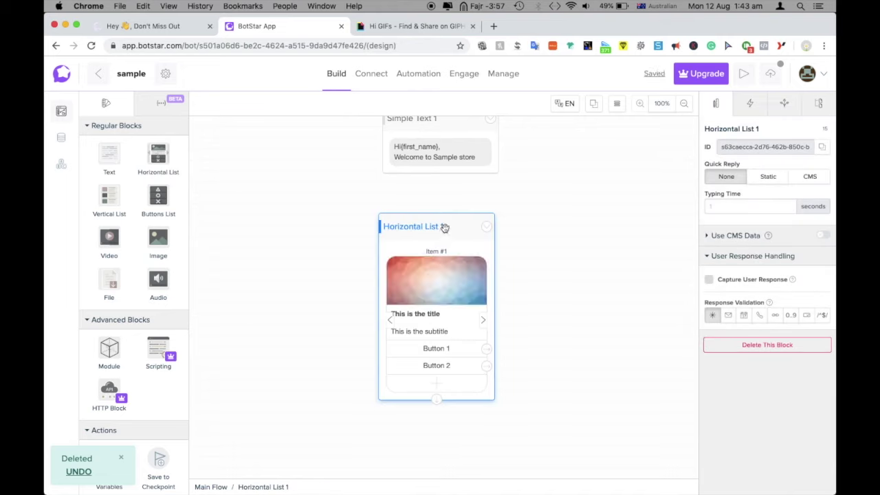
pyautogui.click(441, 236)
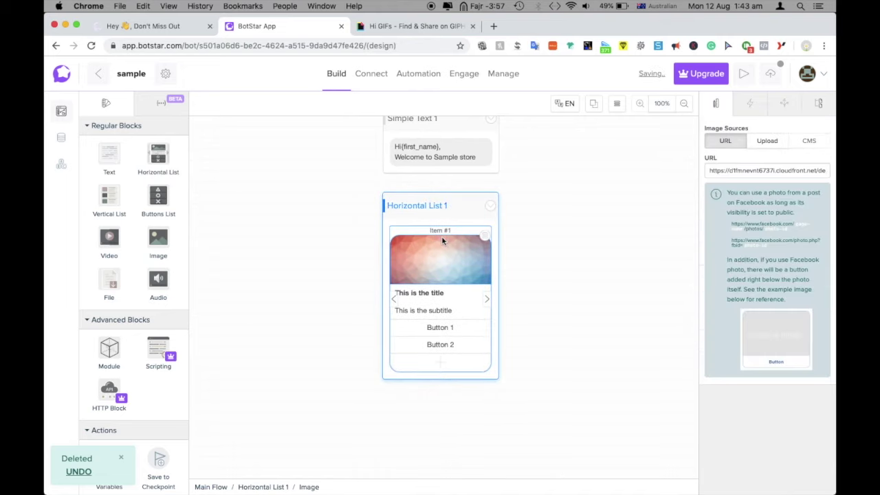
pyautogui.click(483, 240)
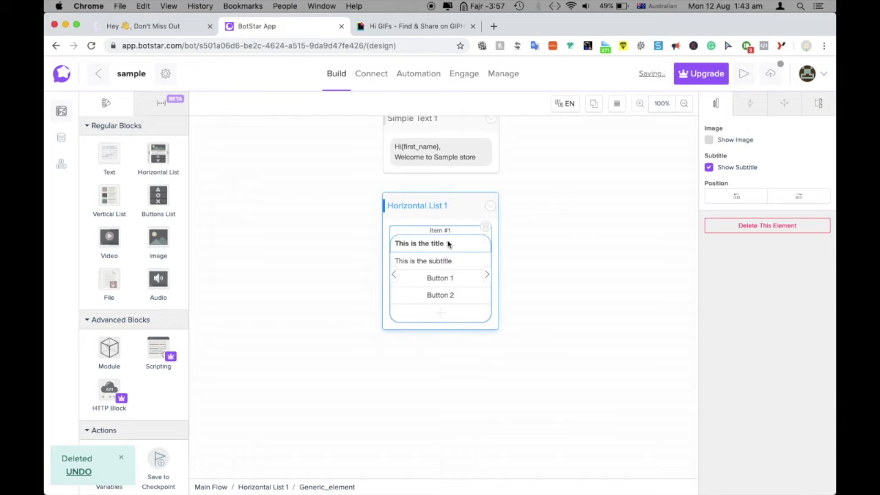
pyautogui.click(447, 264)
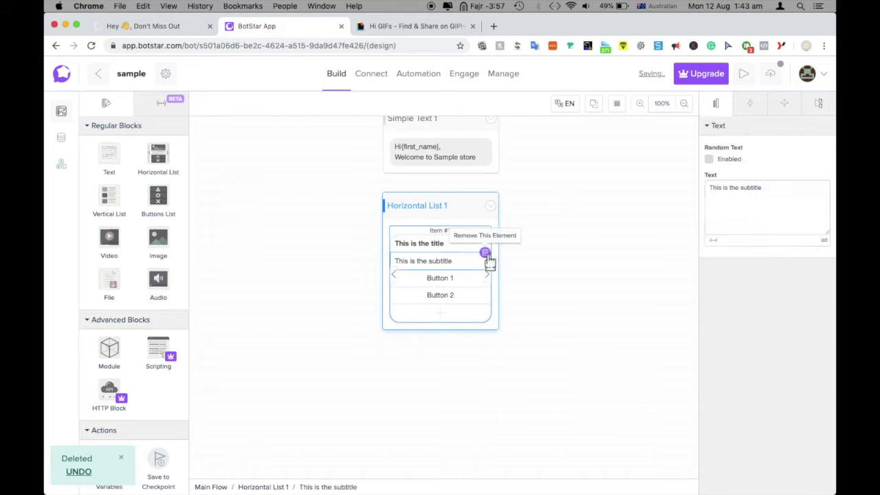
pyautogui.click(486, 254)
# Set the card title to 'Would you like to claim your FREE product?'.
pyautogui.click(448, 242)
pyautogui.tripleClick(763, 188)
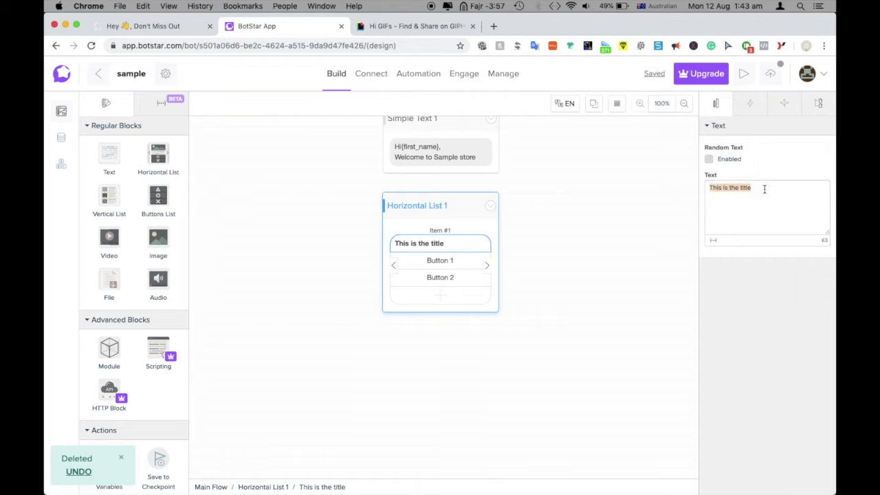
pyautogui.write('Would yy')
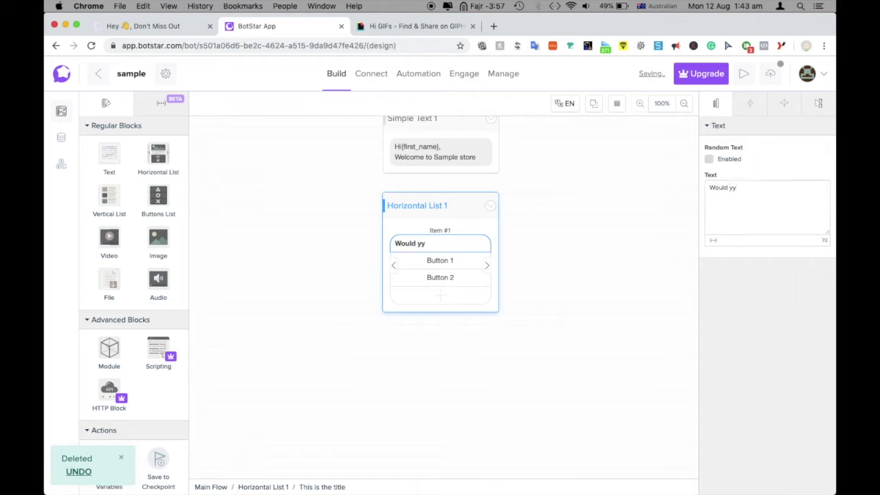
pyautogui.press('BackSpace')
pyautogui.write('ou like to ')
pyautogui.write('claim')
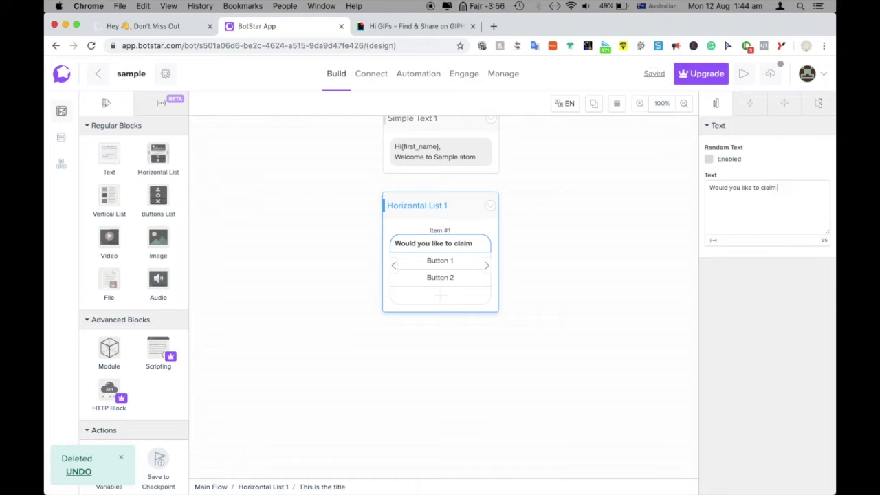
pyautogui.write(' your free')
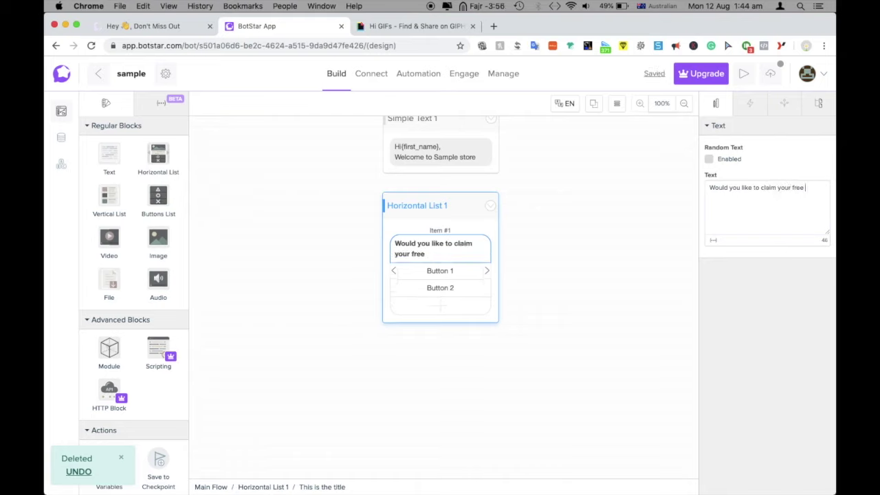
pyautogui.press('BackSpace')
pyautogui.press('BackSpace')
pyautogui.press('BackSpace')
pyautogui.write('FREE pr')
pyautogui.press('BackSpace')
pyautogui.press('BackSpace')
pyautogui.write('product?')
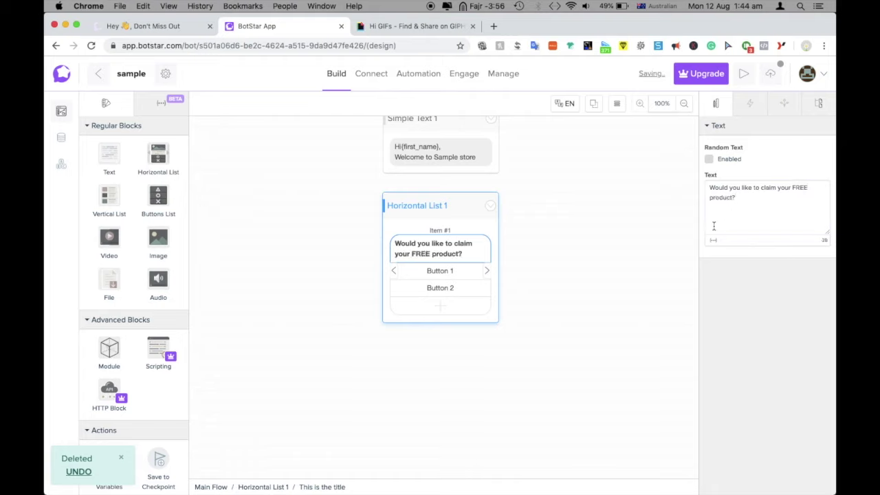
# Rename the first button to 'Yes' and clear the second button's label.
pyautogui.click(454, 276)
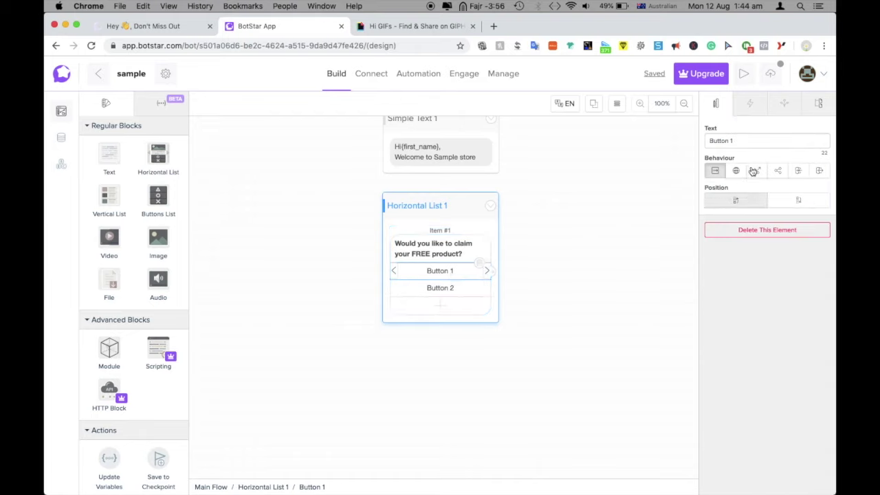
pyautogui.click(756, 142)
pyautogui.press('super+a')
pyautogui.write('Yes')
pyautogui.click(455, 289)
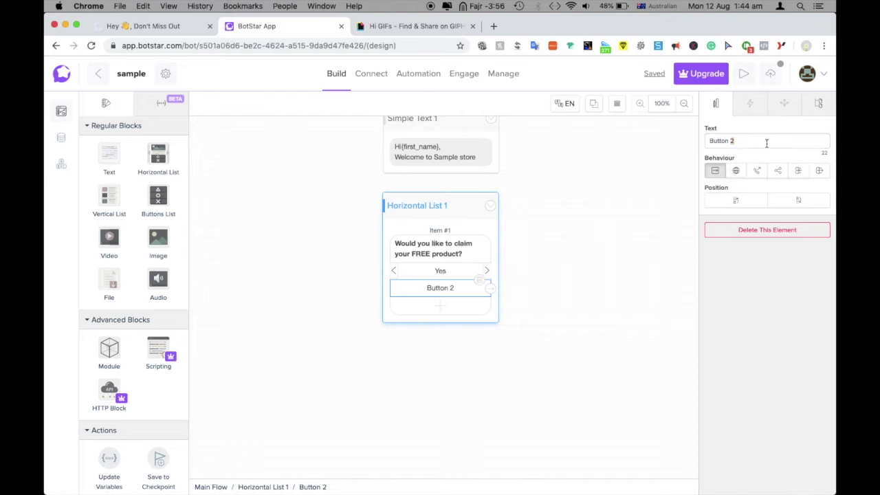
pyautogui.press('BackSpace')
pyautogui.press('BackSpace')
pyautogui.press('BackSpace')
pyautogui.press('BackSpace')
pyautogui.press('BackSpace')
pyautogui.press('BackSpace')
# Label the second button 'No' and finish editing the card.
pyautogui.write('No')
pyautogui.click(578, 249)
pyautogui.scroll(3, 577, 275)
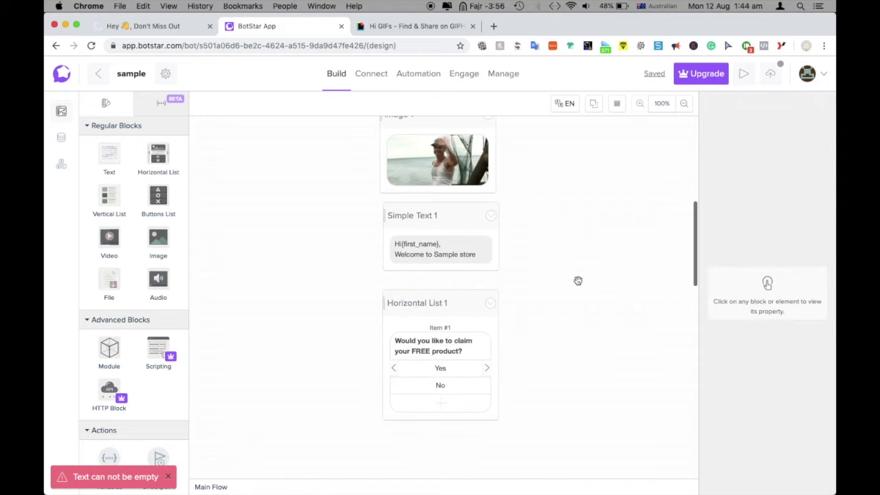
pyautogui.scroll(3, 578, 280)
# Link Entry Point to Image 1 and Simple Text 1 to Horizontal List 1.
pyautogui.click(431, 208)
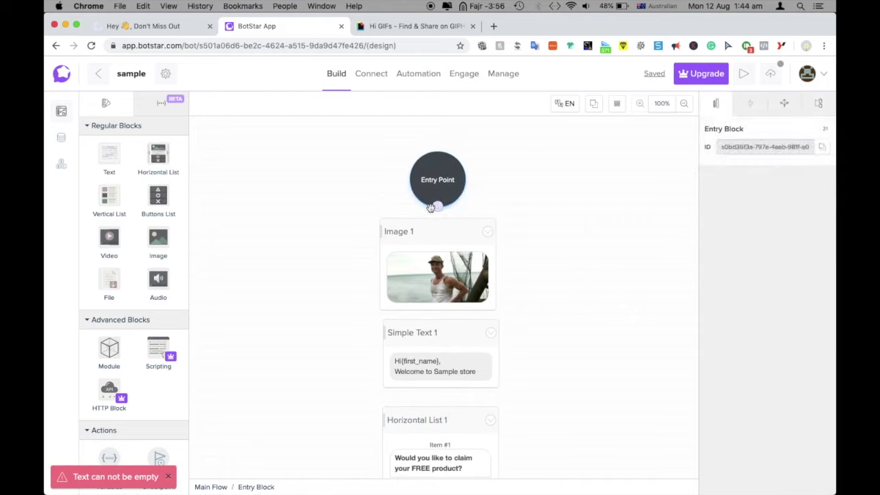
pyautogui.scroll(-2, 438, 238)
pyautogui.moveTo(431, 207); pyautogui.dragTo(438, 239)
pyautogui.scroll(-1, 438, 238)
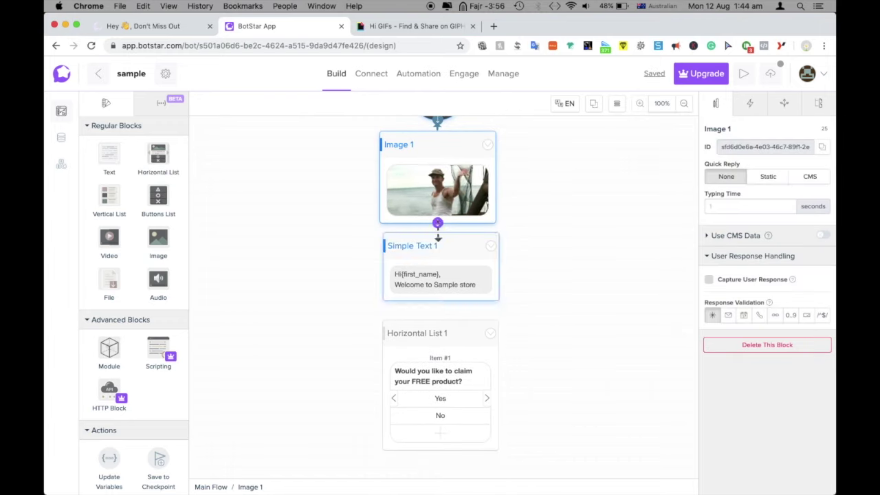
pyautogui.scroll(-3, 438, 240)
pyautogui.click(446, 208)
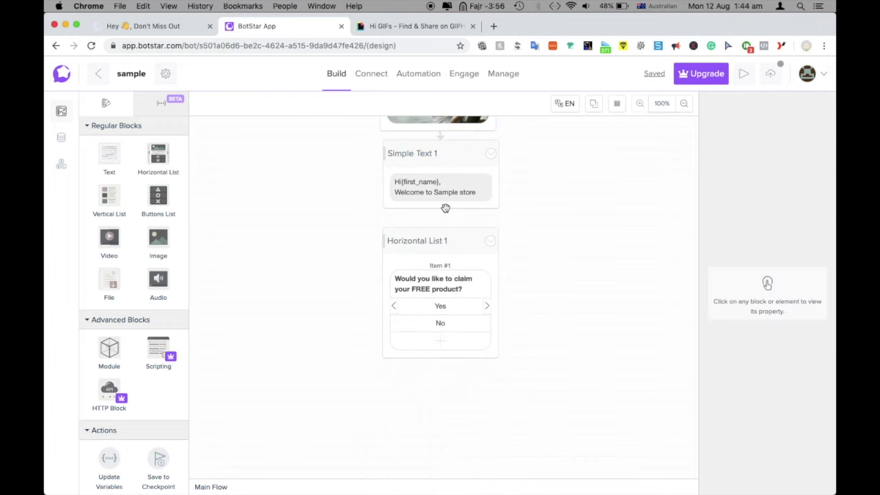
pyautogui.moveTo(441, 207); pyautogui.dragTo(441, 241)
# Add a new Image block, Image 2, beside Horizontal List 1.
pyautogui.scroll(3, 542, 173)
pyautogui.scroll(3, 543, 188)
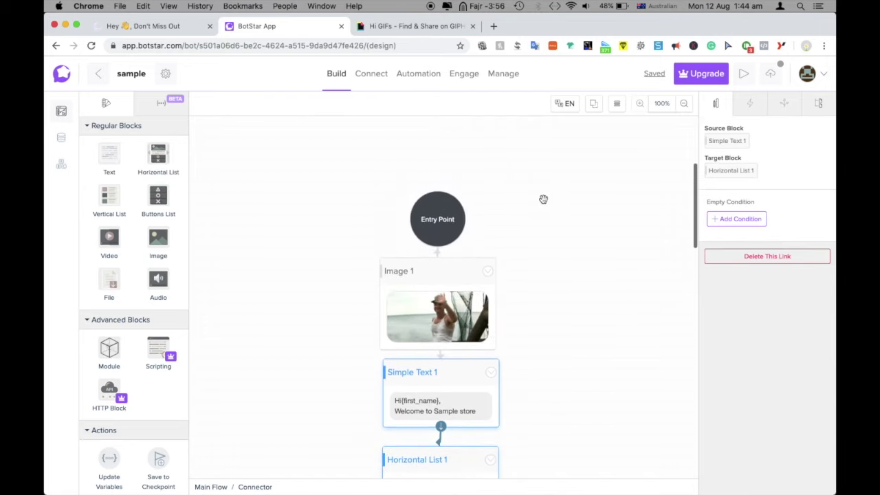
pyautogui.scroll(-2, 543, 199)
pyautogui.hscroll(2, 543, 199)
pyautogui.scroll(-2, 543, 199)
pyautogui.hscroll(1, 543, 199)
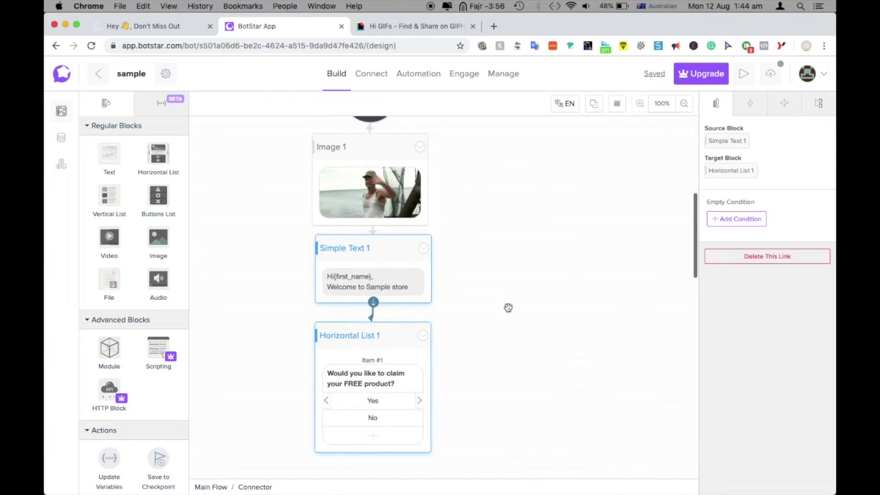
pyautogui.scroll(-5, 506, 307)
pyautogui.hscroll(2, 507, 308)
pyautogui.hscroll(-1, 506, 307)
pyautogui.scroll(-2, 506, 307)
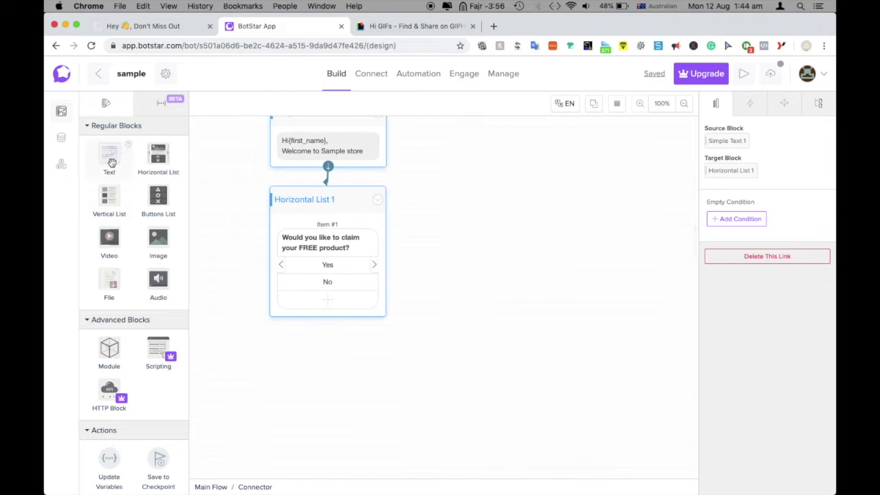
pyautogui.moveTo(158, 240)
pyautogui.mouseDown()
pyautogui.moveTo(510, 264)
pyautogui.moveTo(456, 237)
pyautogui.mouseUp()
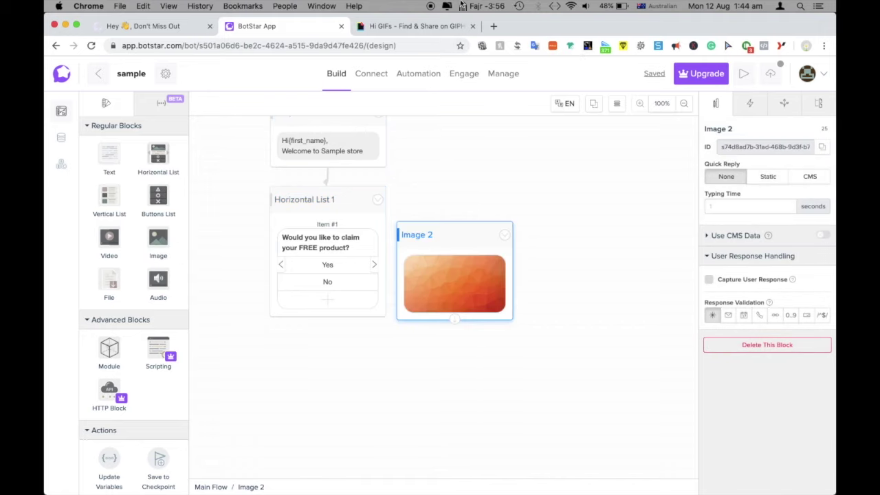
# Search GIPHY for 'omg' and copy the first result's link.
pyautogui.click(447, 27)
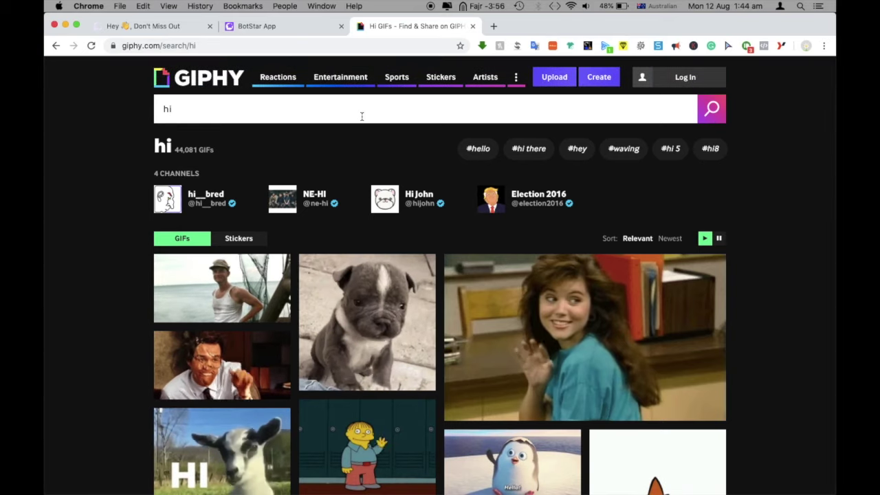
pyautogui.write('omg')
pyautogui.press('Return')
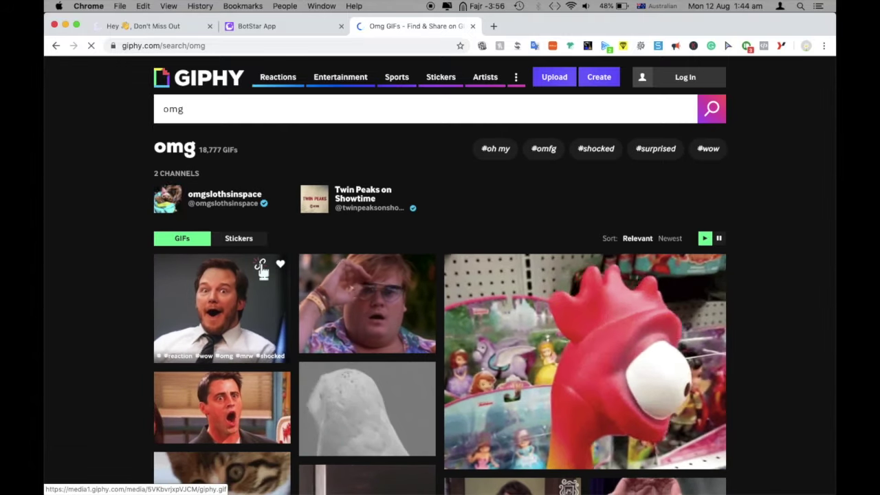
pyautogui.click(262, 267)
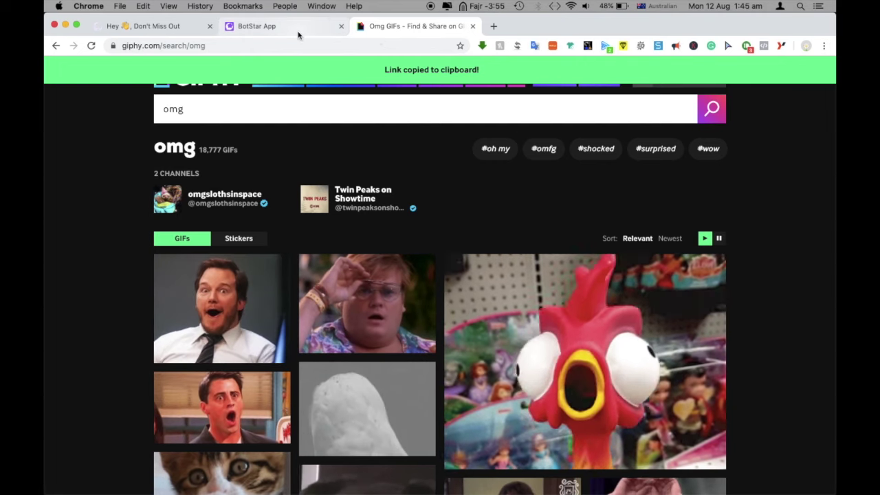
# Paste the 'omg' GIF link as Image 2's source and position it beside Horizontal List 1.
pyautogui.click(298, 33)
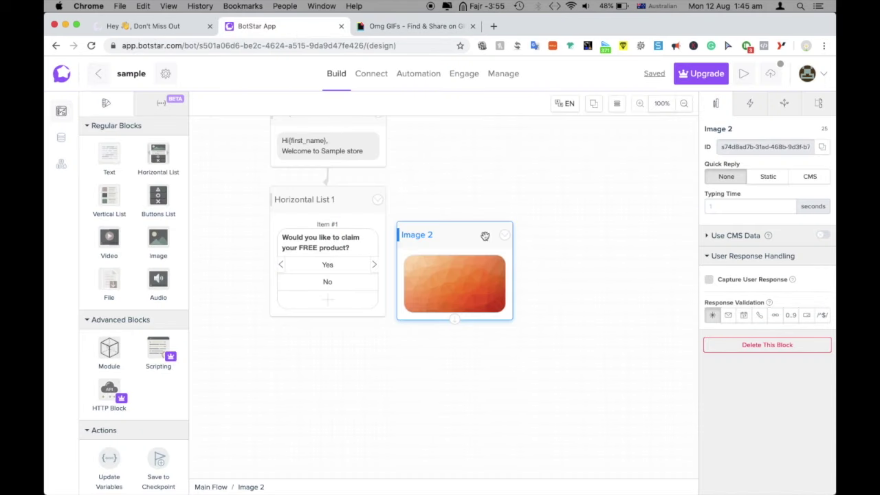
pyautogui.moveTo(466, 242); pyautogui.dragTo(489, 243)
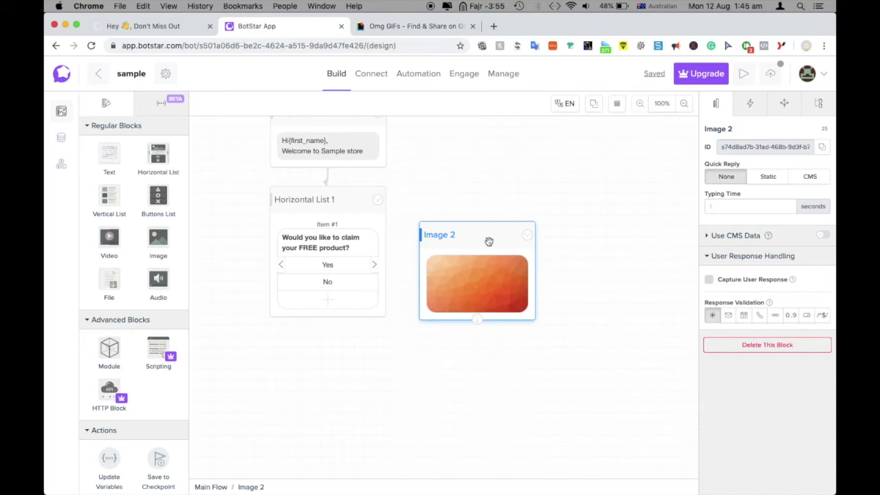
pyautogui.click(489, 282)
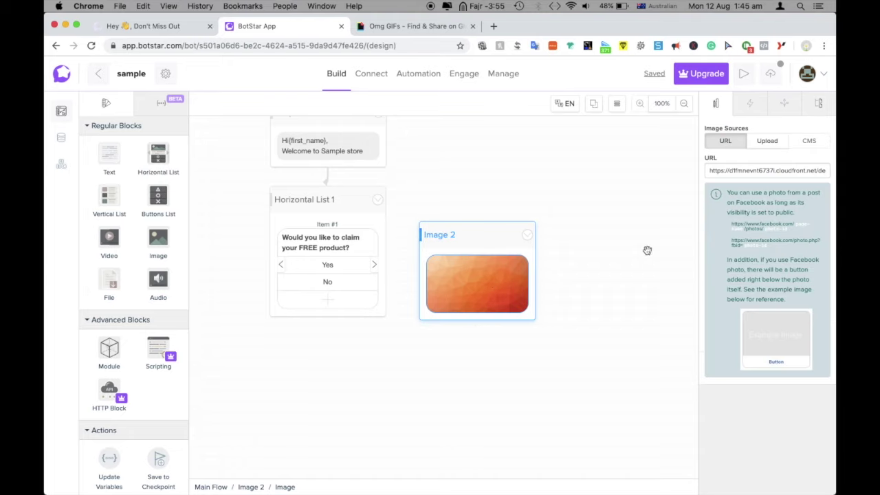
pyautogui.press('super+v')
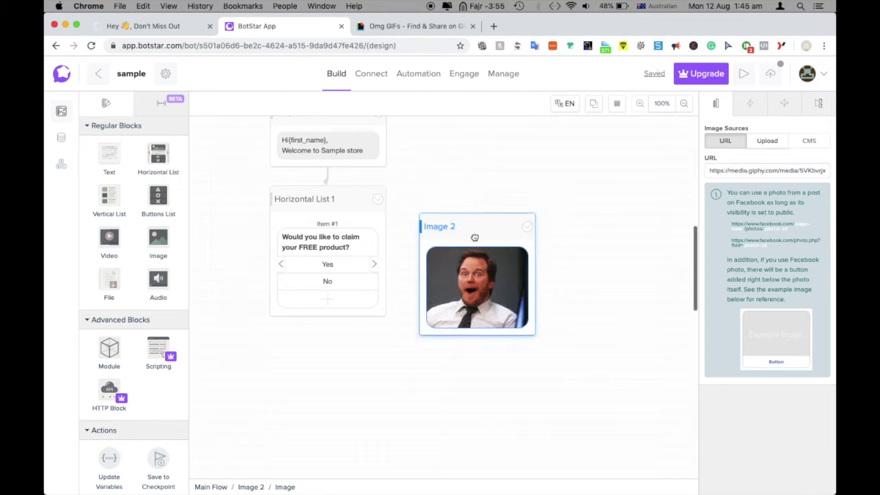
pyautogui.moveTo(474, 242); pyautogui.dragTo(473, 225)
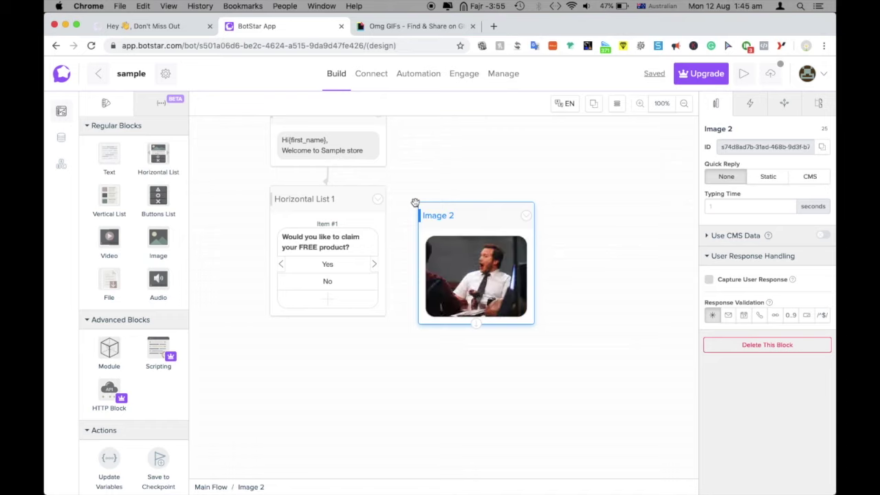
pyautogui.scroll(1, 643, 194)
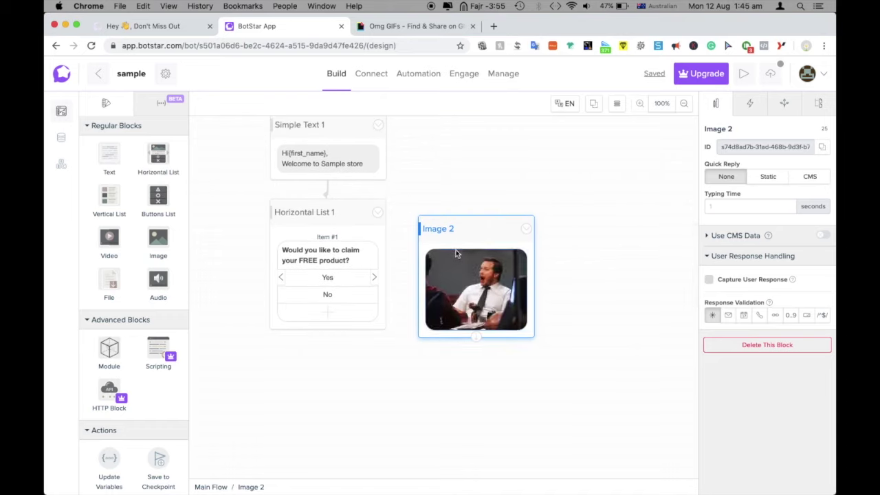
pyautogui.moveTo(478, 228); pyautogui.dragTo(487, 217)
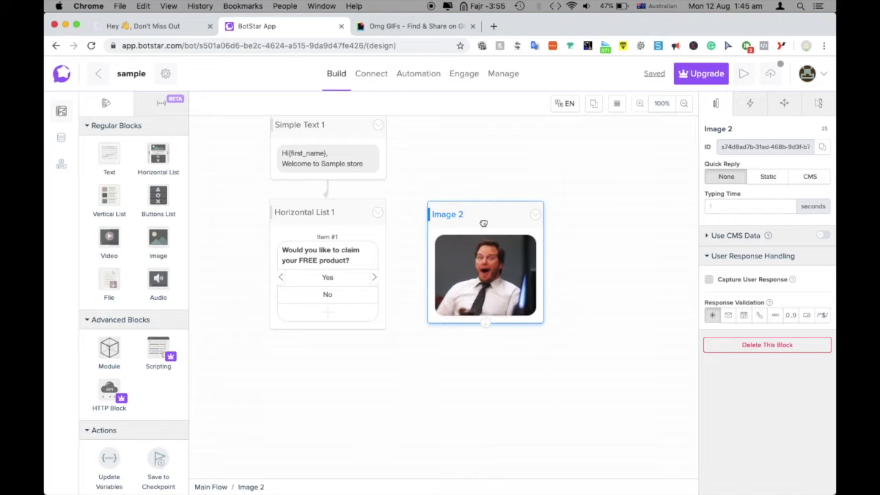
pyautogui.click(591, 274)
pyautogui.scroll(-2, 591, 273)
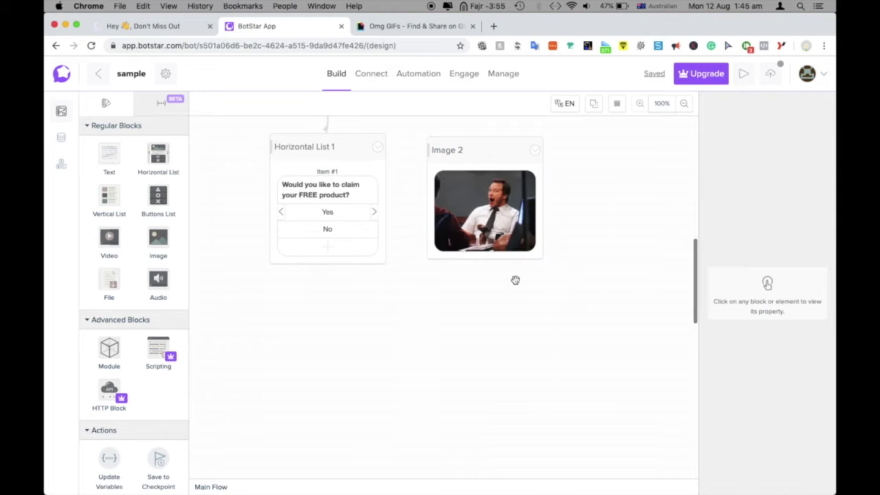
pyautogui.hscroll(1, 515, 279)
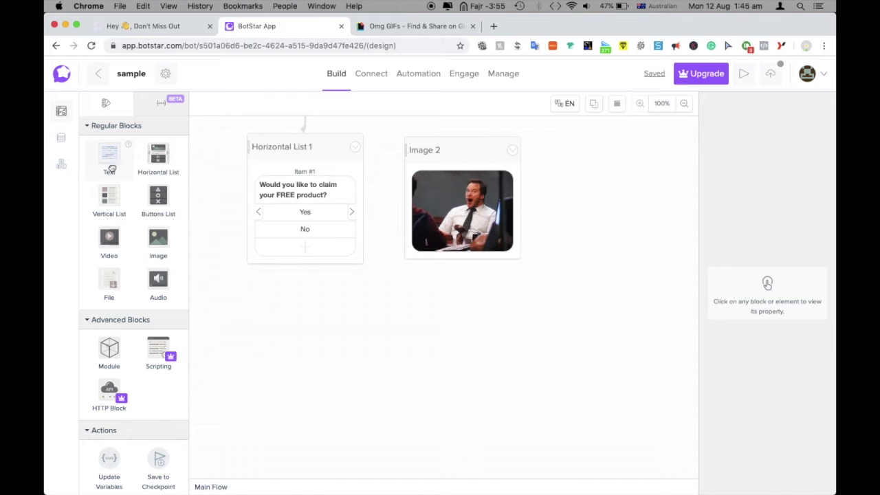
# Add a Text block reading 'Thats great news! We are going to need a few more details.'.
pyautogui.moveTo(111, 169); pyautogui.dragTo(459, 321)
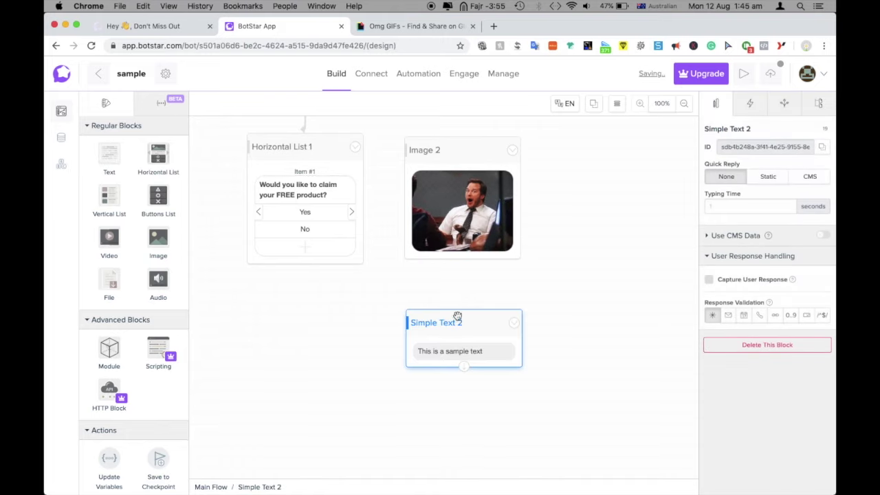
pyautogui.click(462, 354)
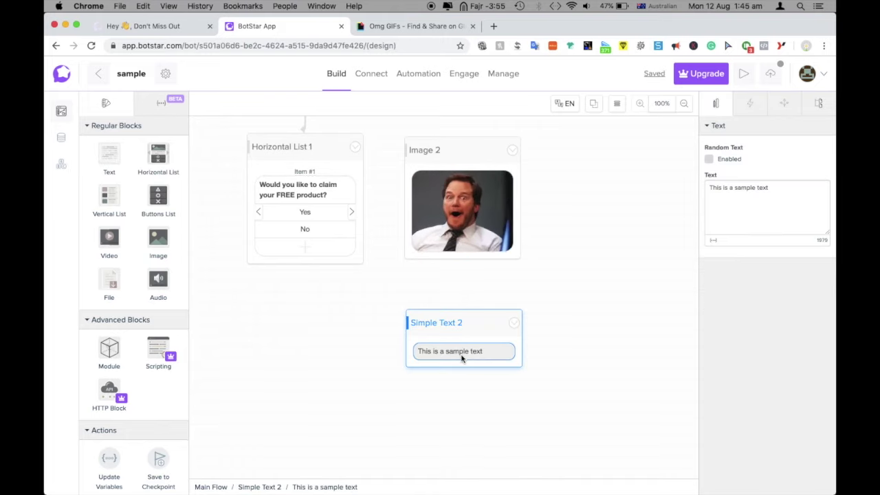
pyautogui.tripleClick(750, 201)
pyautogui.write('Thats great news! We are')
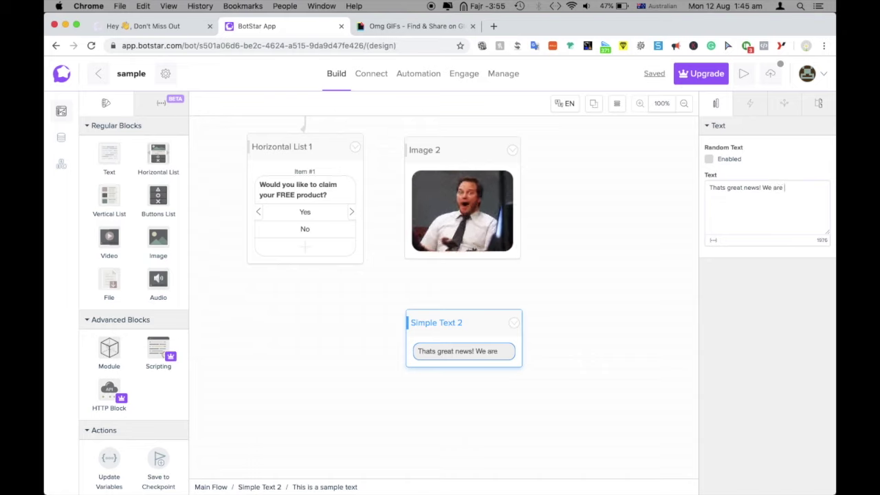
pyautogui.write('ng to need a')
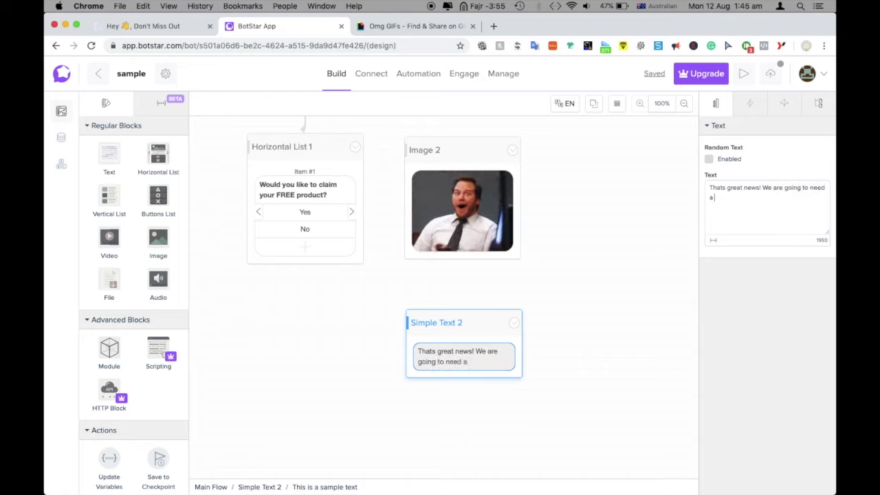
pyautogui.write('etails.')
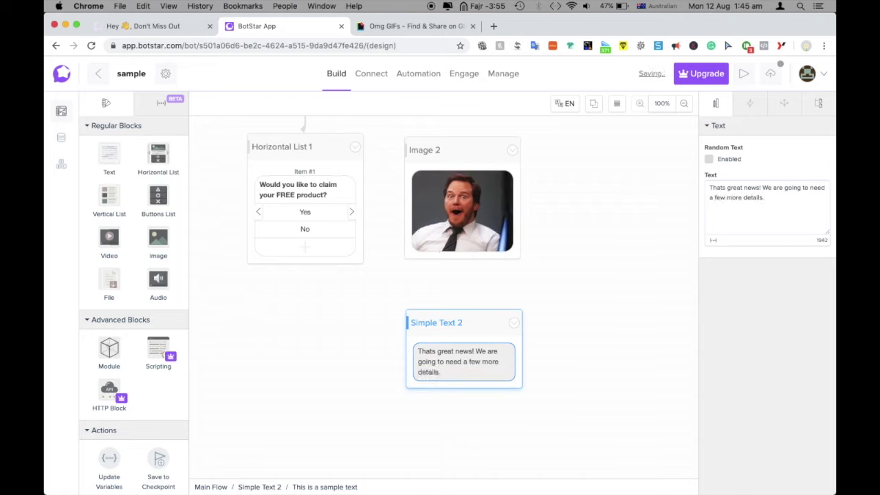
# Move the new Simple Text 2 block directly under Image 2.
pyautogui.moveTo(484, 327); pyautogui.dragTo(488, 286)
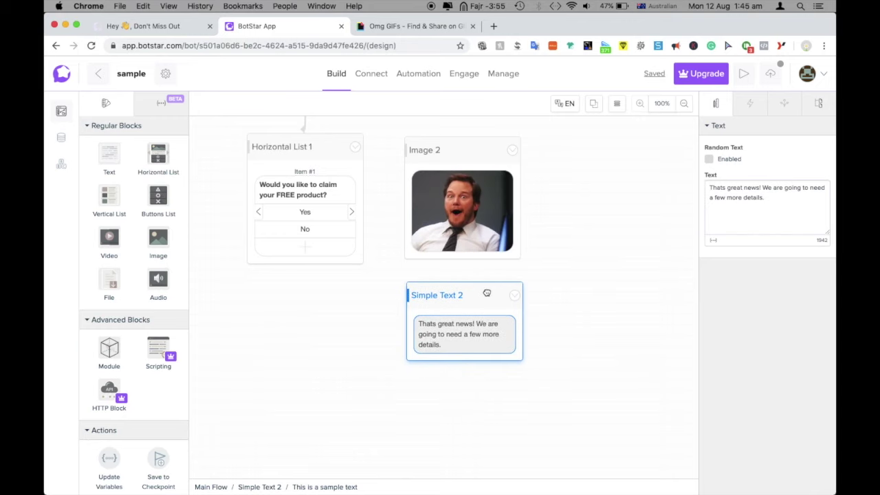
pyautogui.click(488, 286)
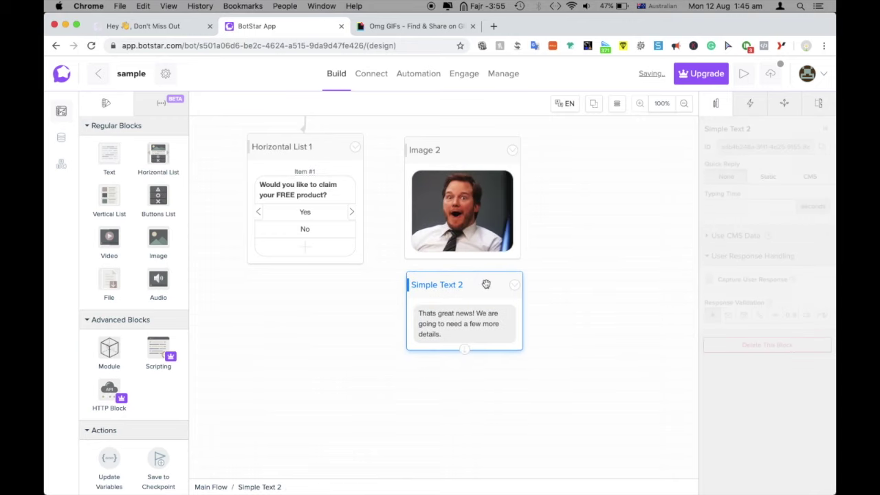
pyautogui.scroll(3, 549, 214)
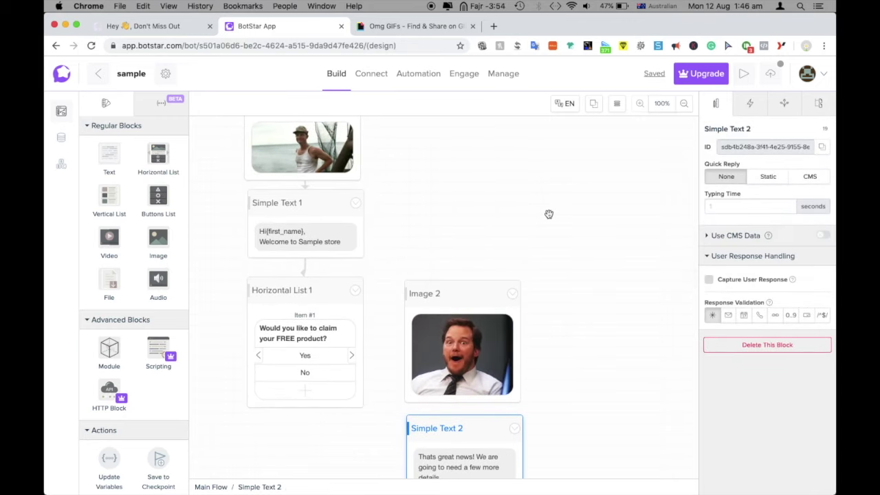
pyautogui.scroll(-2, 549, 214)
pyautogui.scroll(-1, 550, 214)
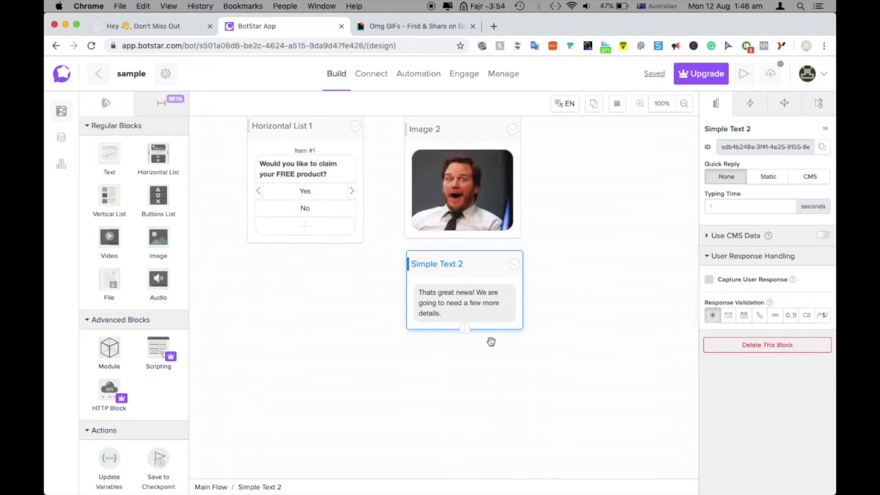
pyautogui.scroll(-1, 612, 201)
pyautogui.scroll(-1, 612, 201)
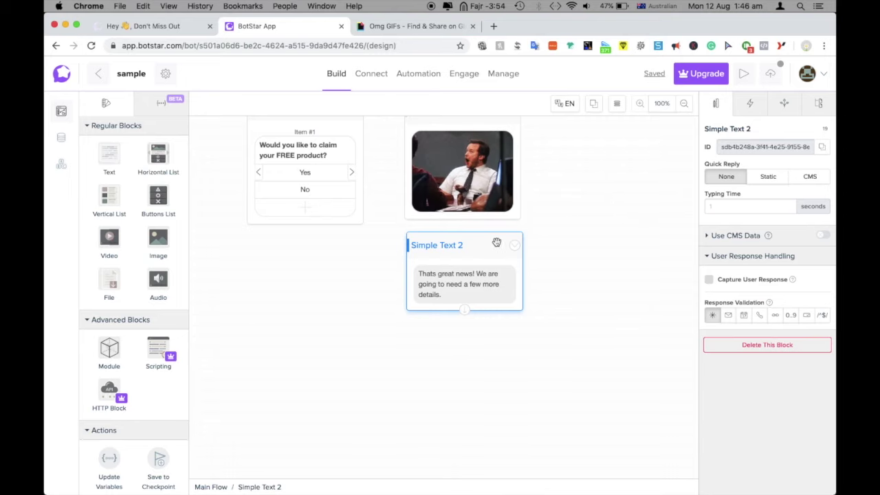
pyautogui.moveTo(491, 244); pyautogui.dragTo(486, 243)
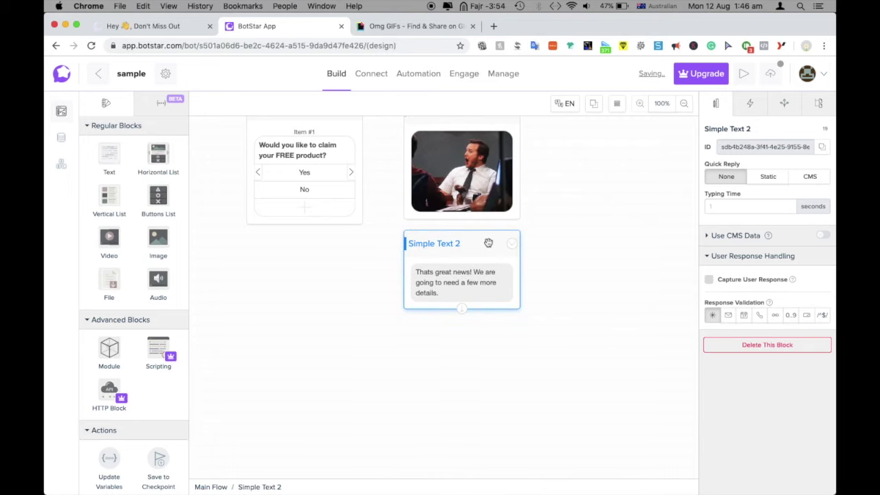
pyautogui.scroll(-2, 465, 289)
pyautogui.scroll(1, 440, 302)
pyautogui.scroll(4, 413, 289)
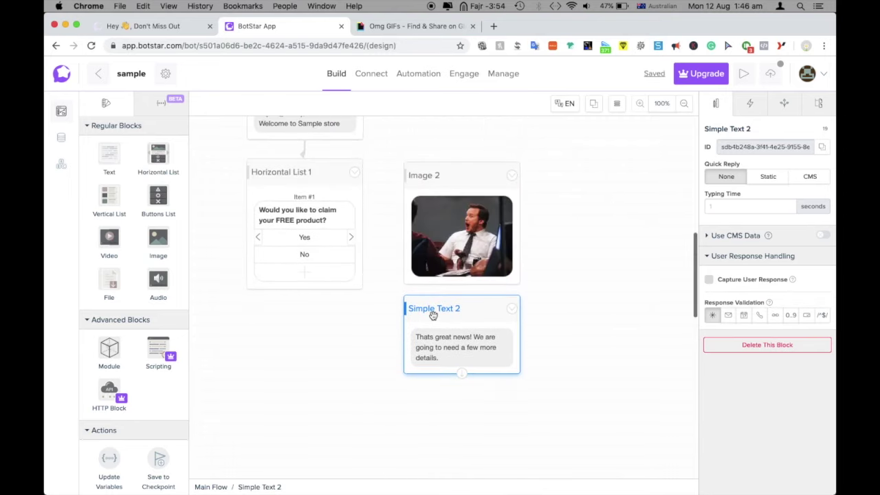
# Remove the Item #2 card and its image from Horizontal List 1.
pyautogui.click(328, 239)
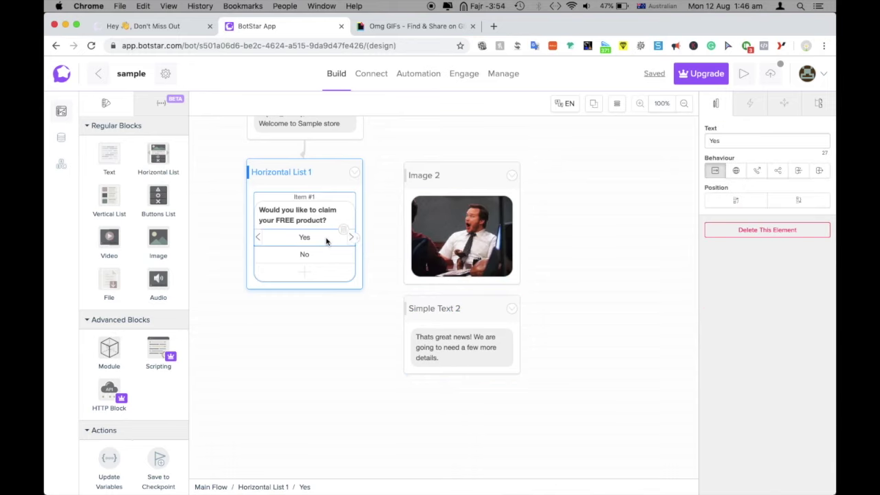
pyautogui.moveTo(349, 241); pyautogui.dragTo(354, 255)
pyautogui.click(354, 253)
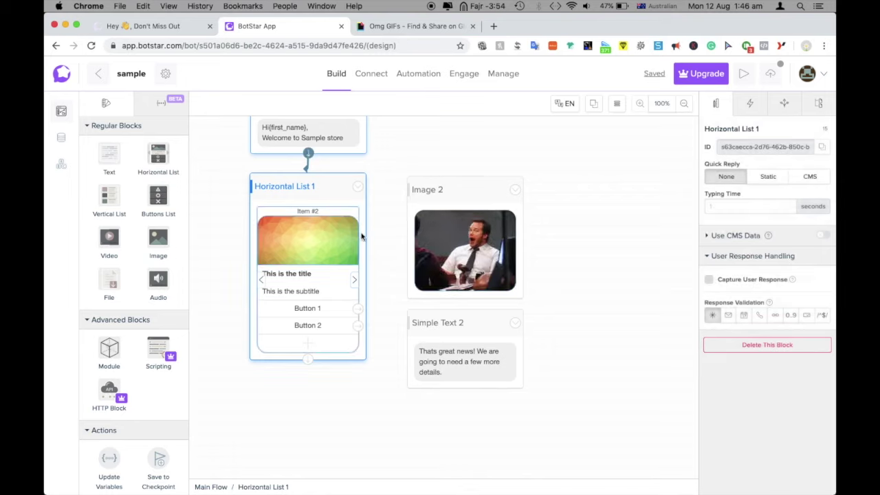
pyautogui.click(330, 232)
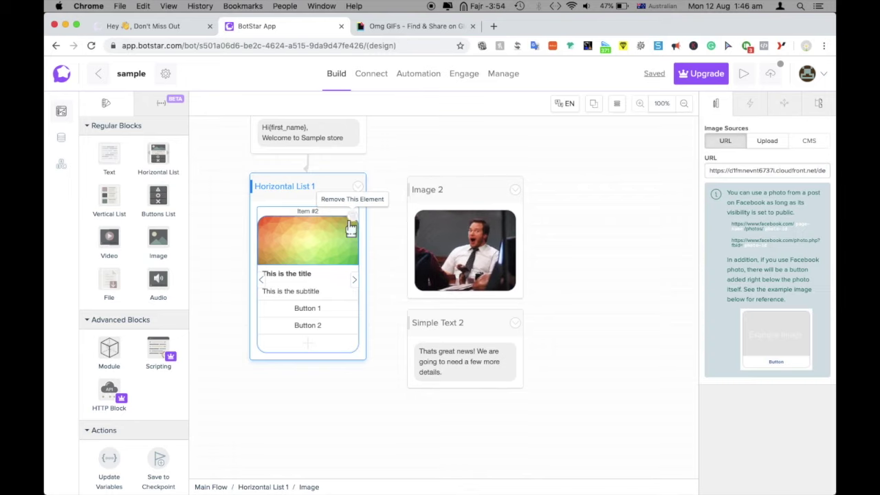
pyautogui.click(349, 215)
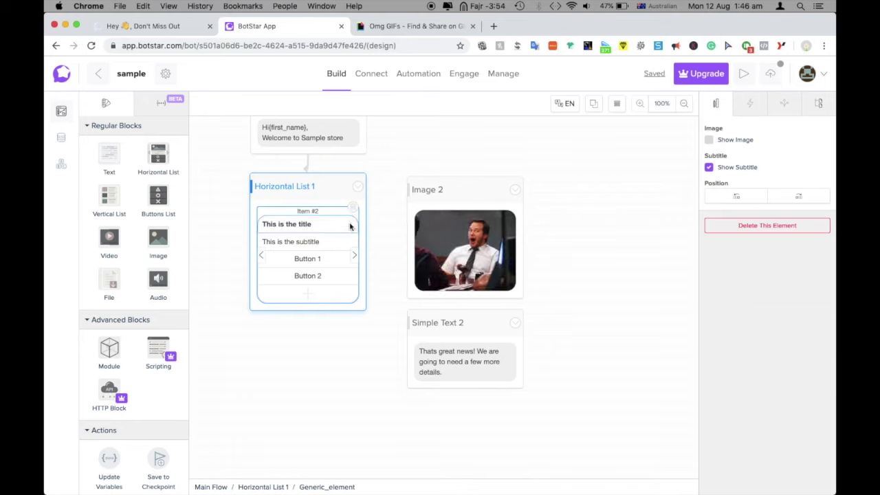
pyautogui.click(353, 207)
pyautogui.click(338, 227)
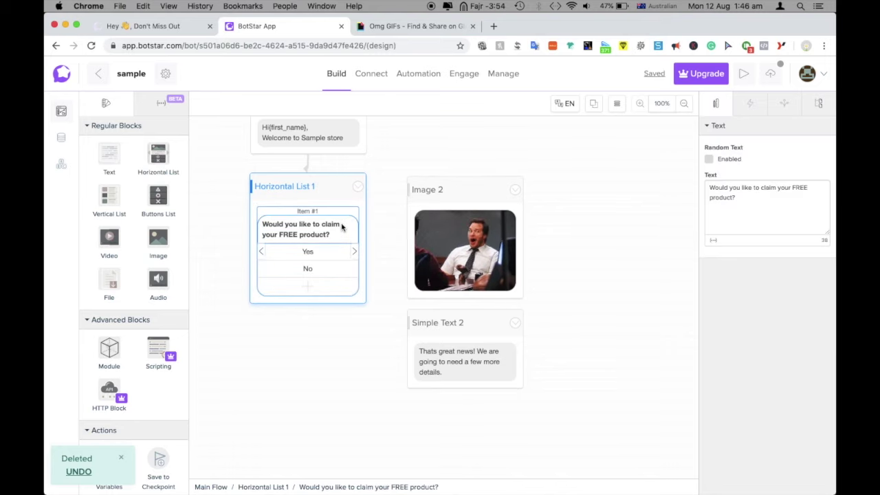
# Link the Yes answer to the Image 2 GIF block.
pyautogui.click(326, 254)
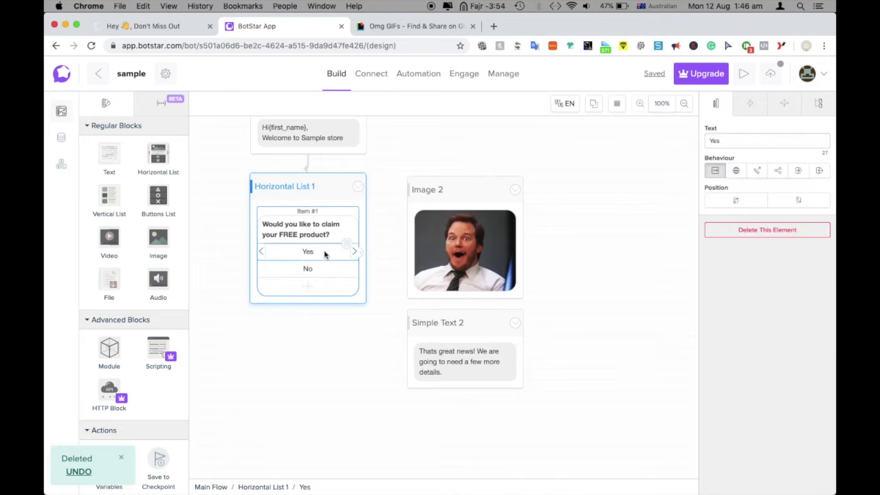
pyautogui.click(435, 242)
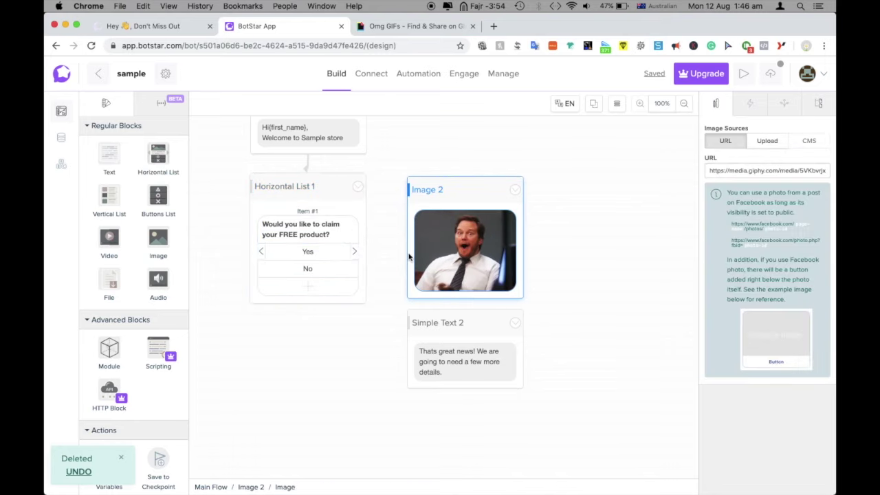
pyautogui.click(330, 252)
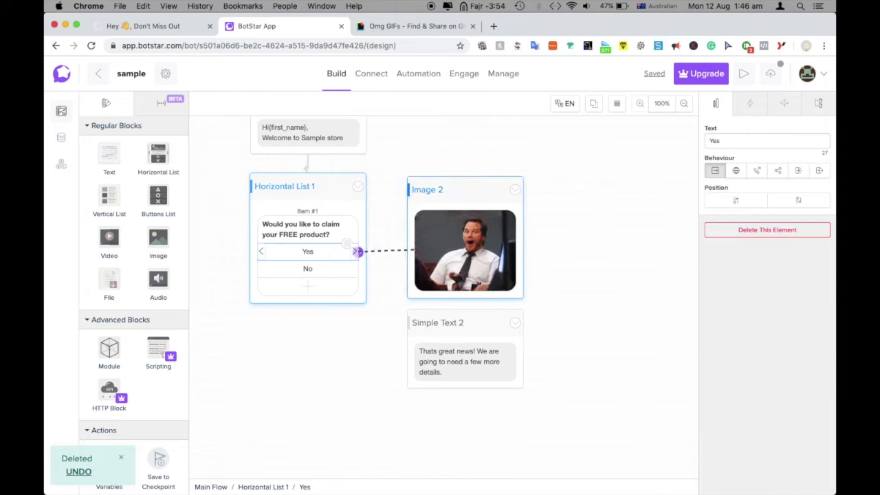
pyautogui.moveTo(357, 252); pyautogui.dragTo(440, 254)
# Connect Image 2 onward to Simple Text 2.
pyautogui.click(466, 298)
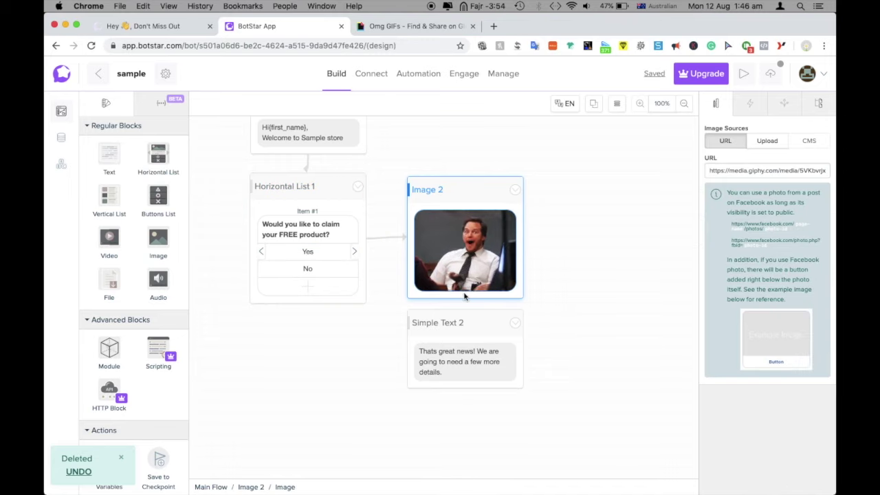
pyautogui.click(465, 299)
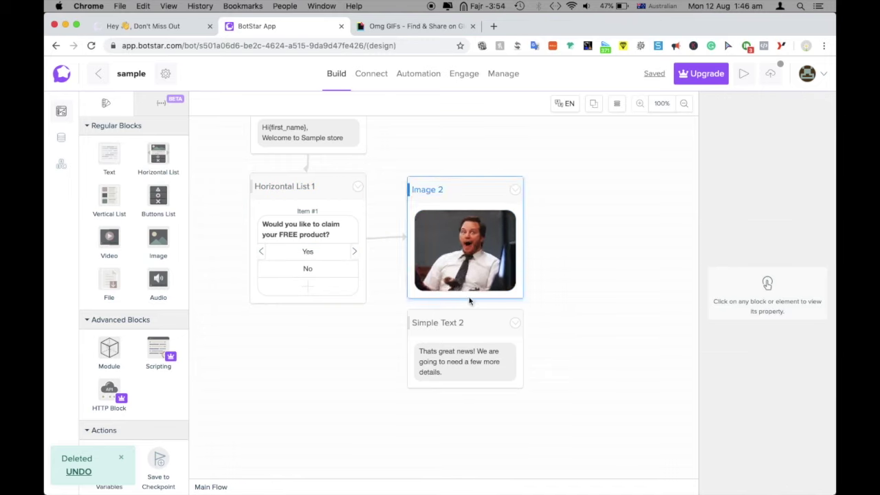
pyautogui.moveTo(467, 299); pyautogui.dragTo(464, 322)
pyautogui.scroll(-3, 477, 328)
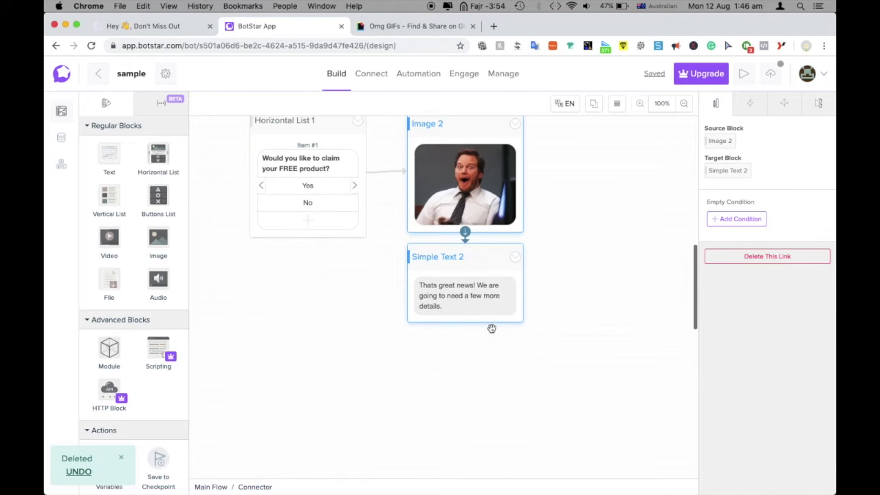
pyautogui.scroll(-1, 550, 329)
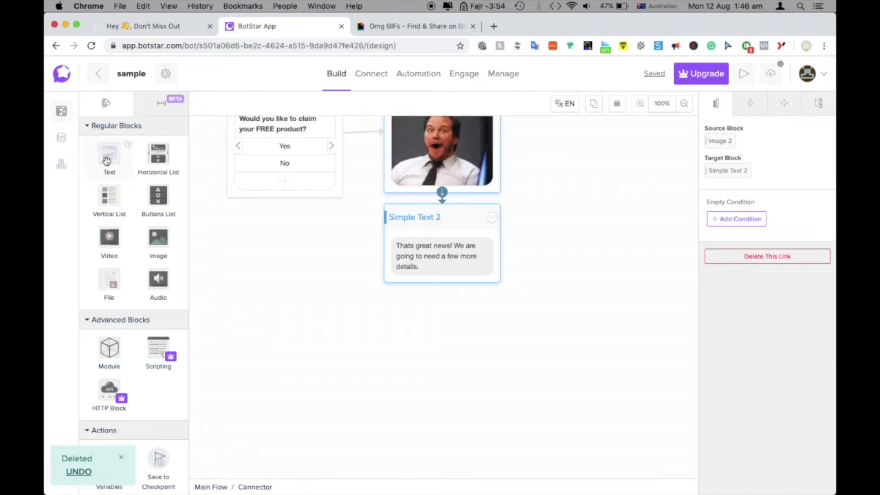
# Add a Text block asking for the user's name and email to send the coupon code.
pyautogui.moveTo(107, 160); pyautogui.dragTo(437, 336)
pyautogui.click(440, 358)
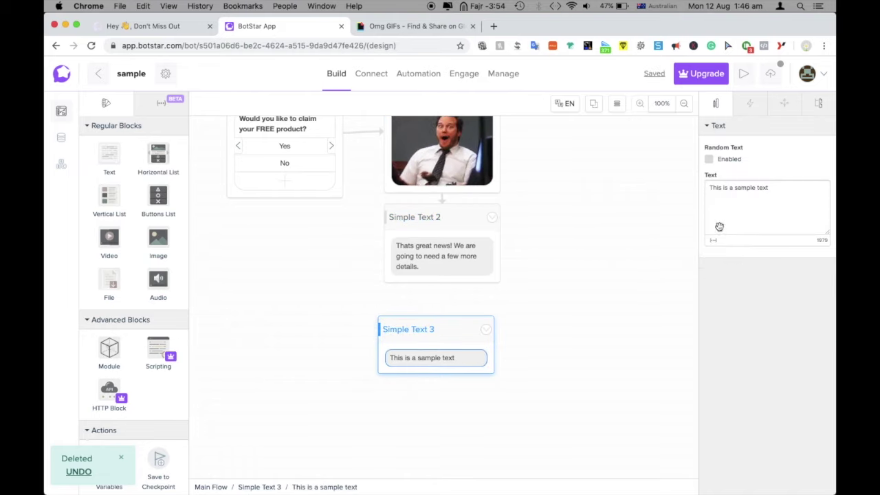
pyautogui.tripleClick(767, 193)
pyautogui.write('Please prov')
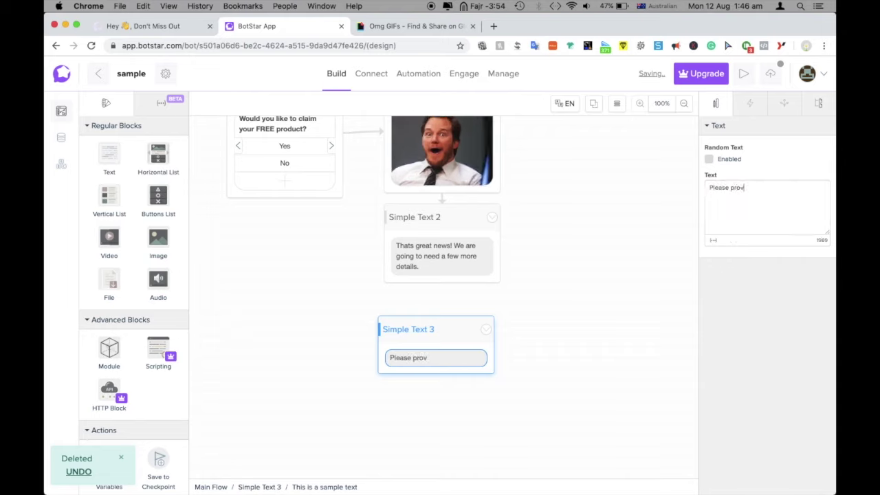
pyautogui.write('you name and email address')
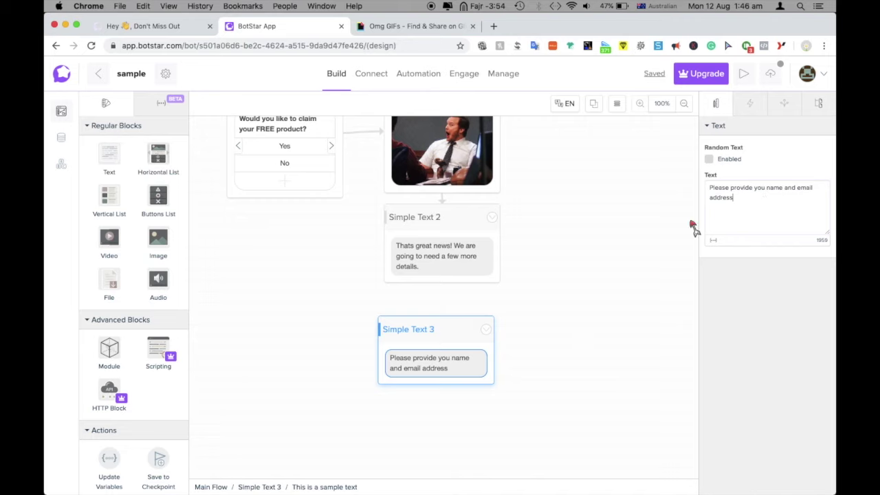
# Place Simple Text 3 below Simple Text 2, link them, and finish its message.
pyautogui.moveTo(456, 333); pyautogui.dragTo(456, 321)
pyautogui.click(450, 279)
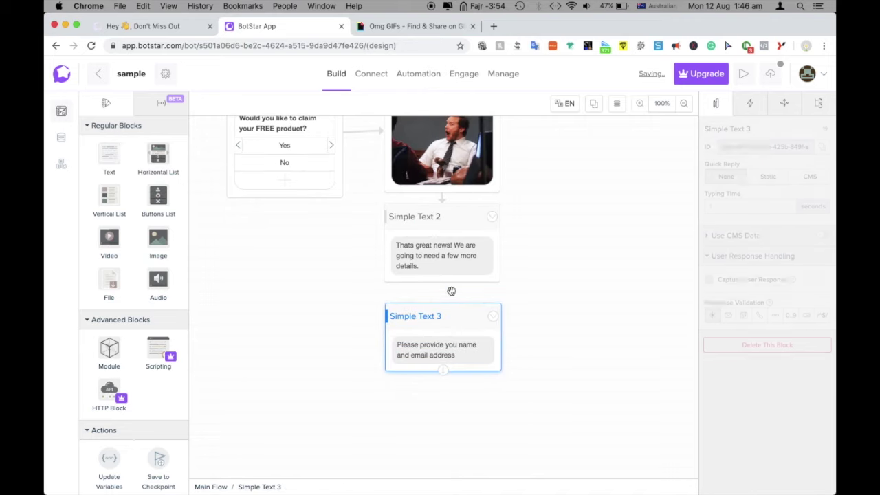
pyautogui.moveTo(442, 281); pyautogui.dragTo(442, 313)
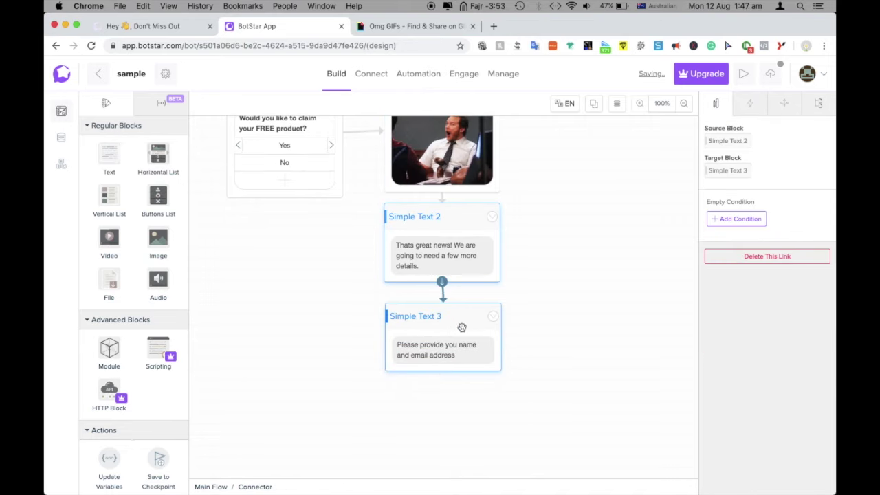
pyautogui.click(468, 334)
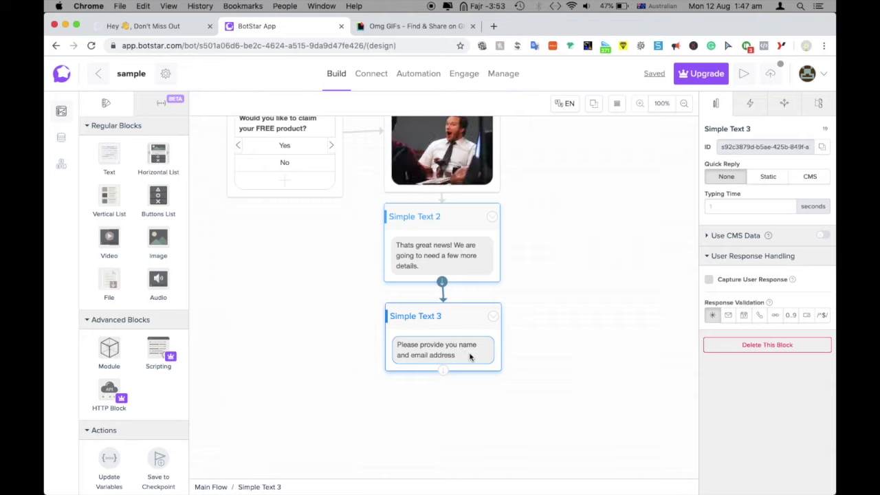
pyautogui.click(472, 356)
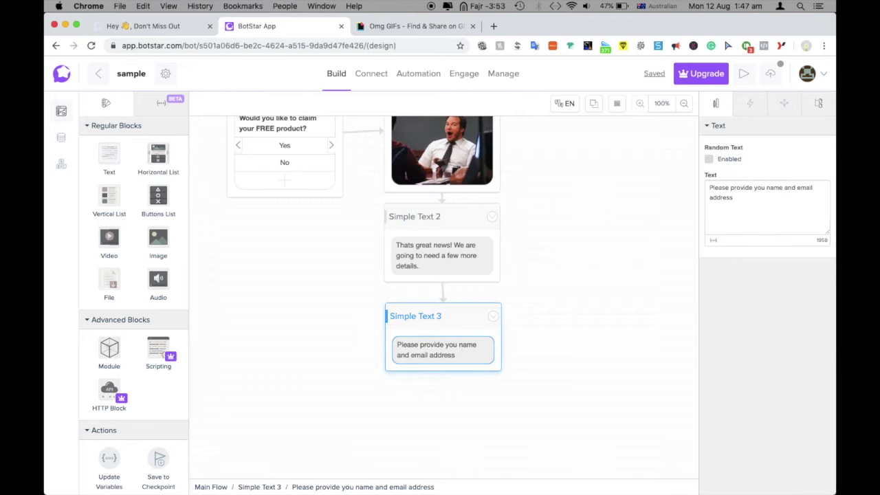
pyautogui.write('s')
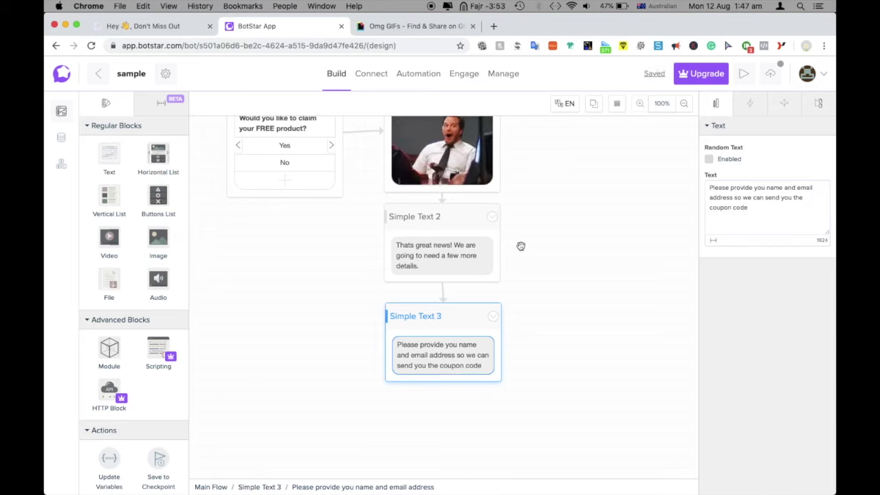
pyautogui.moveTo(469, 316); pyautogui.dragTo(467, 314)
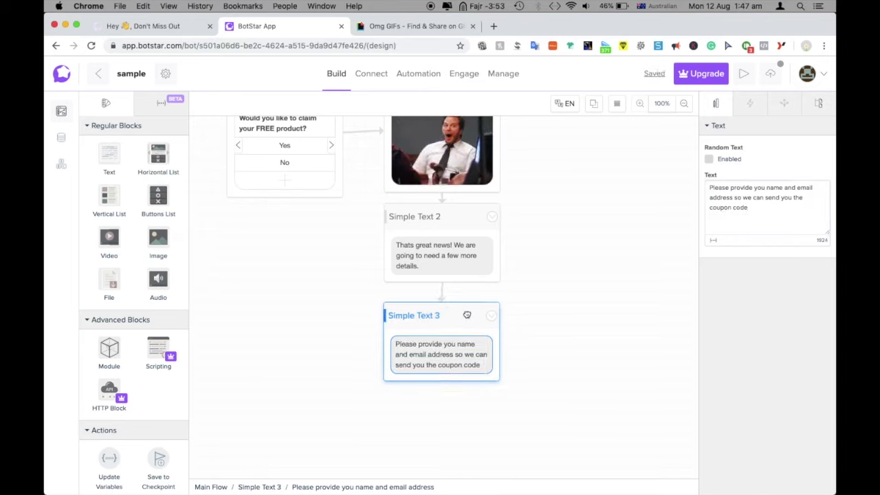
pyautogui.click(467, 315)
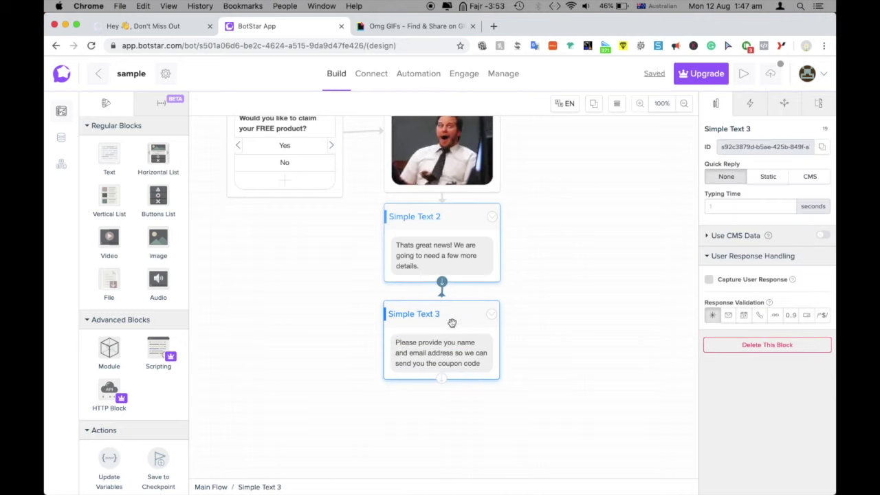
# Turn on Capture User Response for Simple Text 3 to store the user's reply.
pyautogui.click(455, 344)
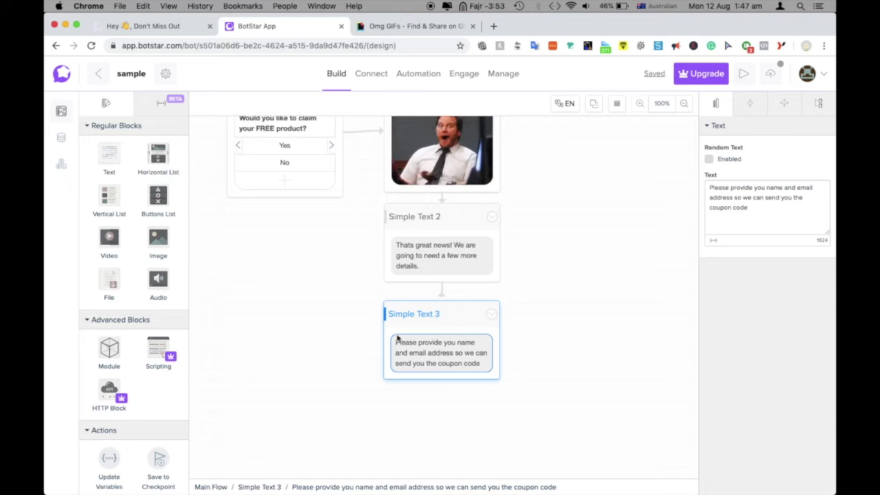
pyautogui.click(454, 317)
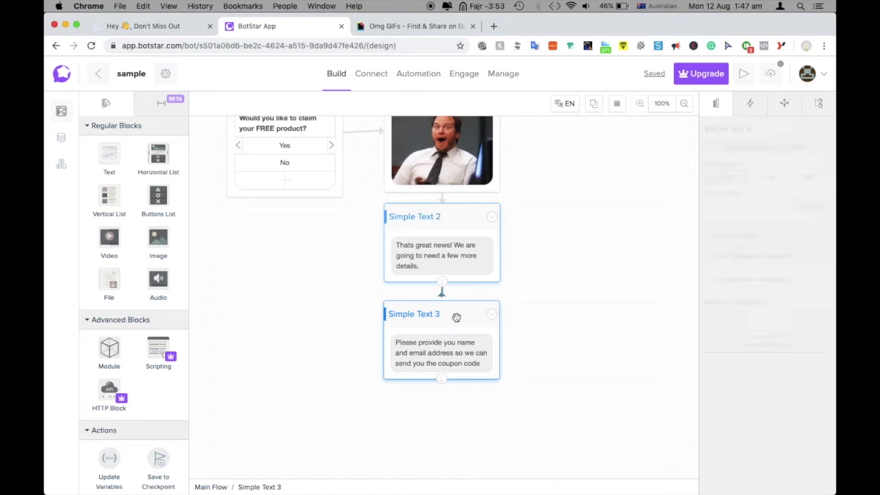
pyautogui.click(709, 281)
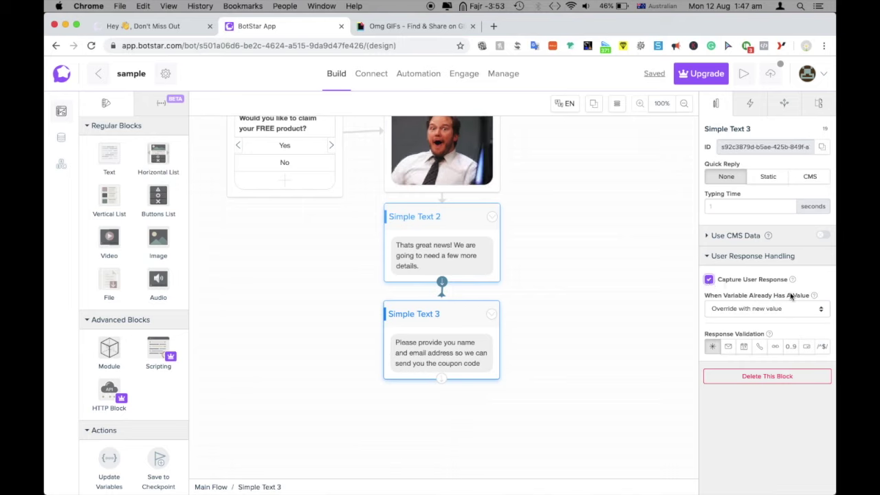
pyautogui.moveTo(793, 279)
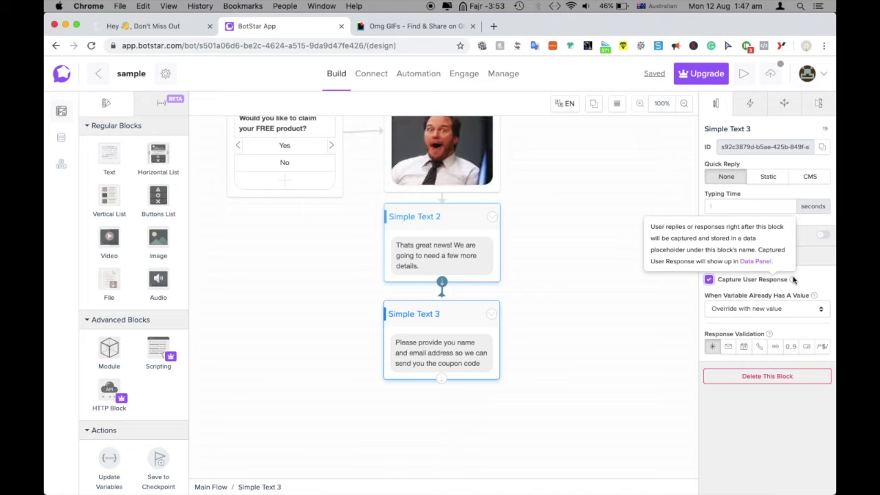
pyautogui.click(639, 327)
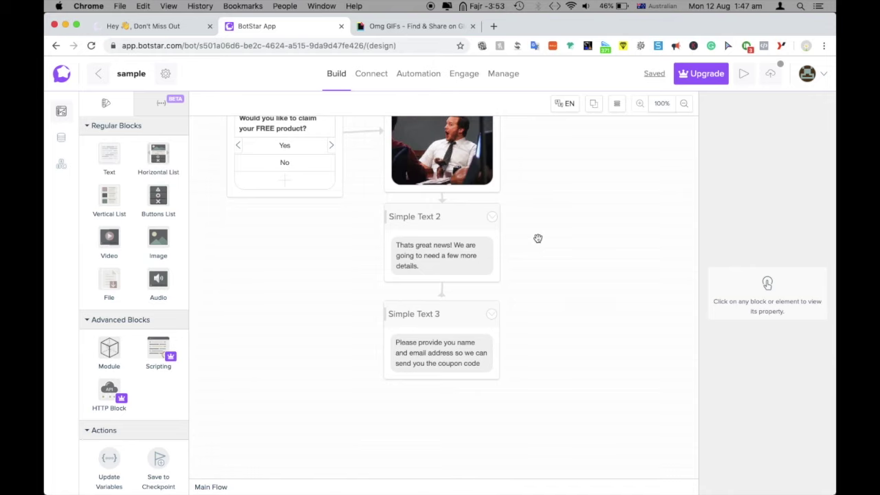
# Add a Simple Text 4 block and an Image 3 block above it, left of Horizontal List 1.
pyautogui.moveTo(537, 239)
pyautogui.mouseDown()
pyautogui.moveTo(536, 392)
pyautogui.moveTo(593, 310)
pyautogui.moveTo(605, 225)
pyautogui.moveTo(651, 271)
pyautogui.moveTo(662, 301)
pyautogui.mouseUp()
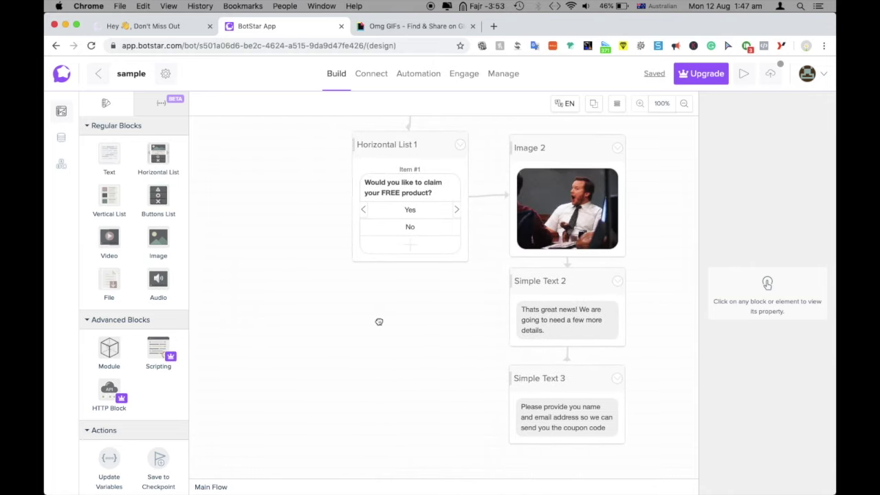
pyautogui.moveTo(379, 321)
pyautogui.mouseDown()
pyautogui.moveTo(433, 358)
pyautogui.moveTo(456, 353)
pyautogui.moveTo(447, 330)
pyautogui.mouseUp()
pyautogui.moveTo(109, 155)
pyautogui.mouseDown()
pyautogui.moveTo(300, 373)
pyautogui.moveTo(328, 289)
pyautogui.mouseUp()
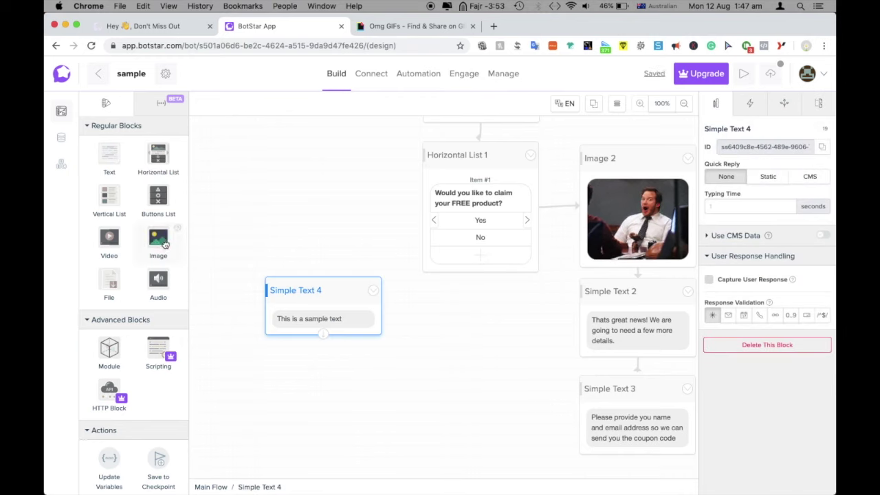
pyautogui.moveTo(165, 244)
pyautogui.mouseDown()
pyautogui.moveTo(330, 216)
pyautogui.moveTo(325, 177)
pyautogui.mouseUp()
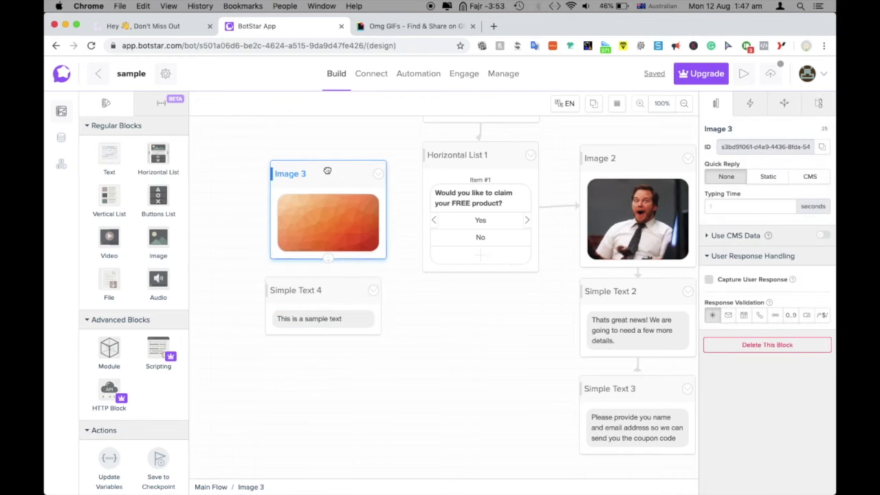
# Search Giphy for 'oh no' GIFs.
pyautogui.click(409, 27)
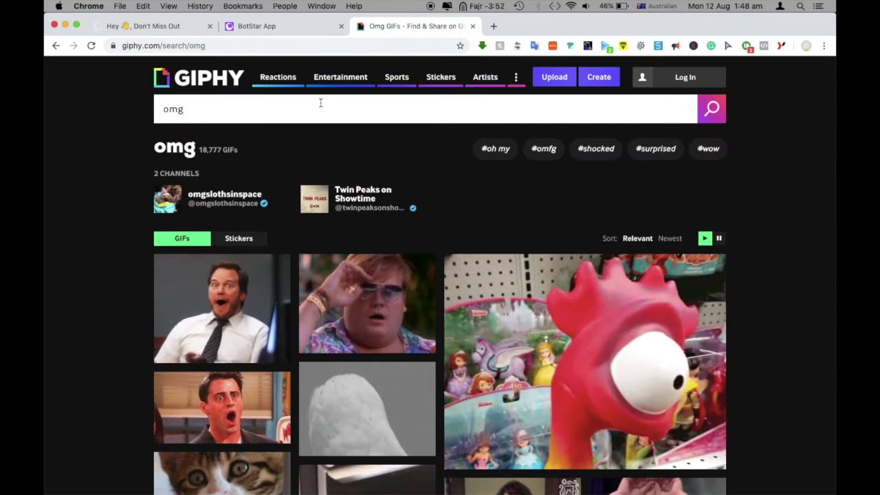
pyautogui.doubleClick(320, 102)
pyautogui.write('oh no')
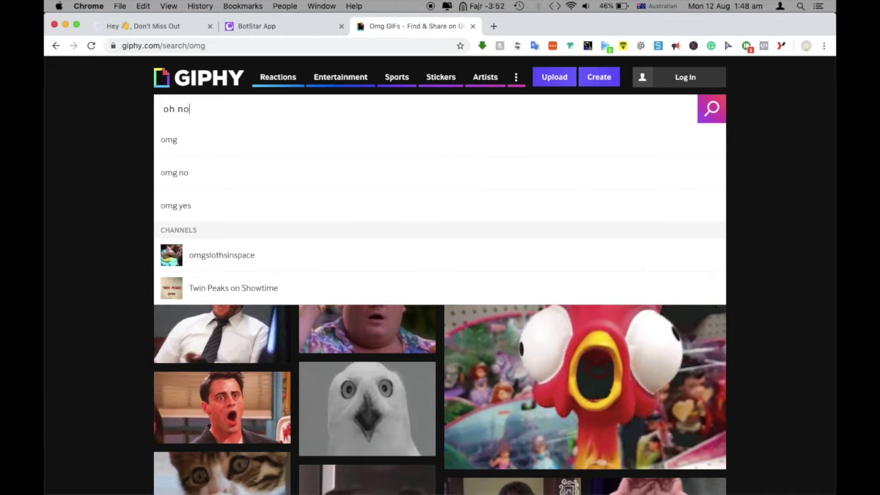
pyautogui.press('Return')
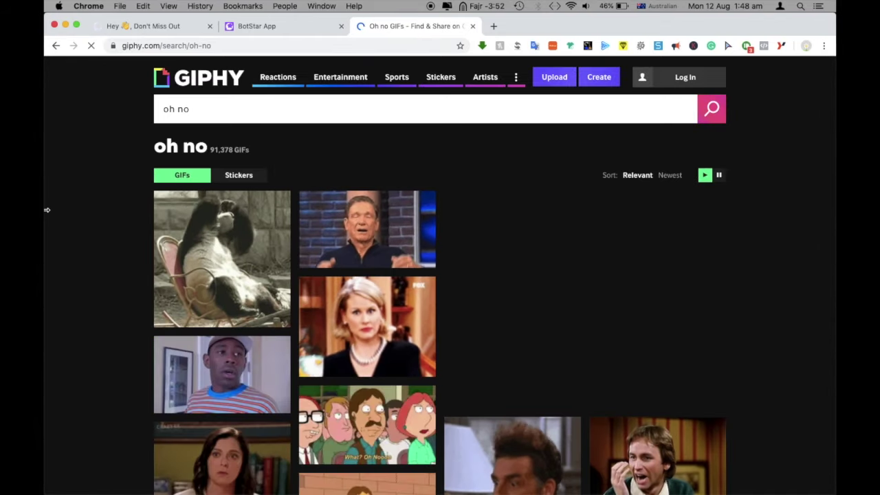
# Pick a facepalm GIF from the 'oh no' results and return to Image 3's image settings.
pyautogui.scroll(-3, 72, 269)
pyautogui.scroll(-1, 71, 269)
pyautogui.scroll(-3, 71, 270)
pyautogui.scroll(-3, 71, 270)
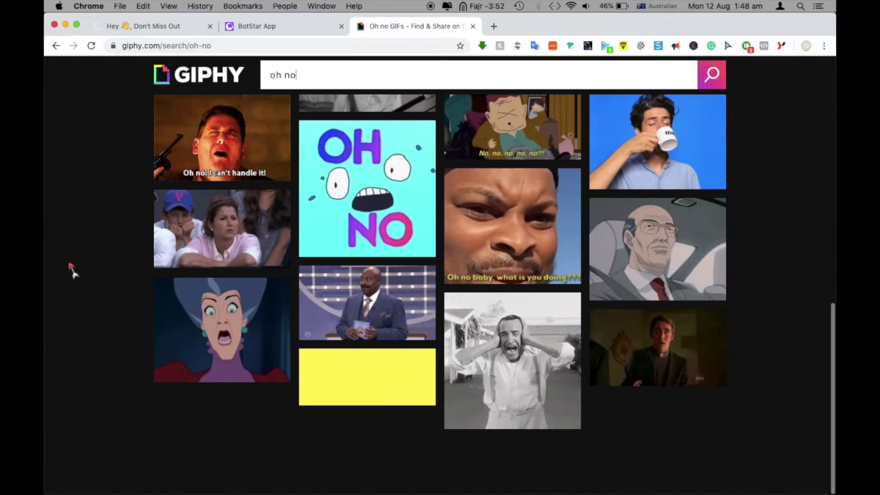
pyautogui.scroll(-2, 71, 270)
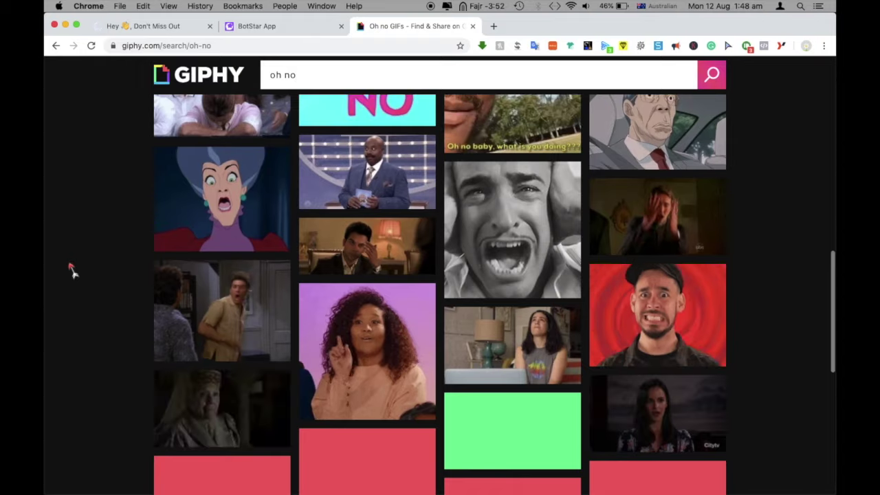
pyautogui.scroll(-3, 72, 269)
pyautogui.scroll(-2, 72, 269)
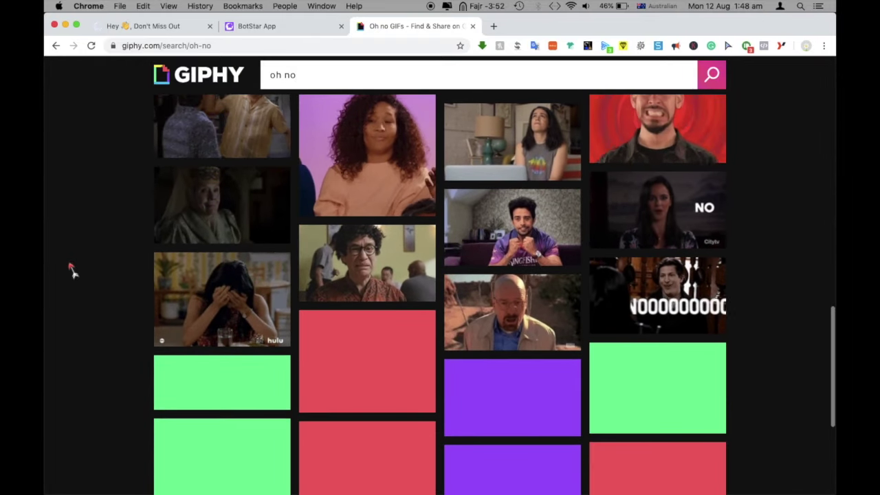
pyautogui.scroll(-4, 72, 272)
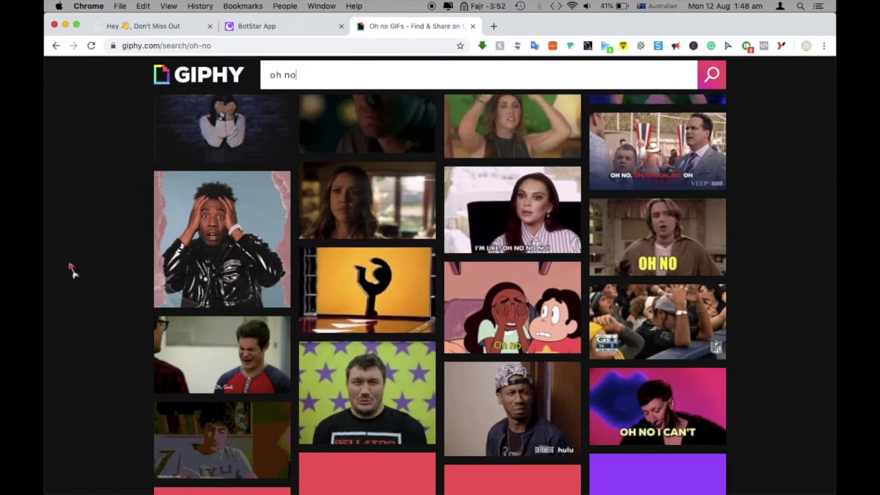
pyautogui.scroll(-2, 72, 271)
pyautogui.scroll(-1, 72, 272)
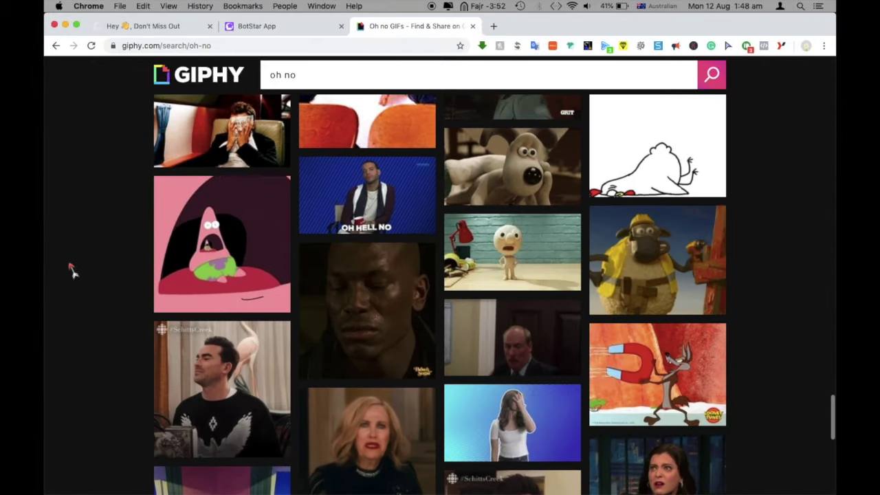
pyautogui.scroll(2, 72, 270)
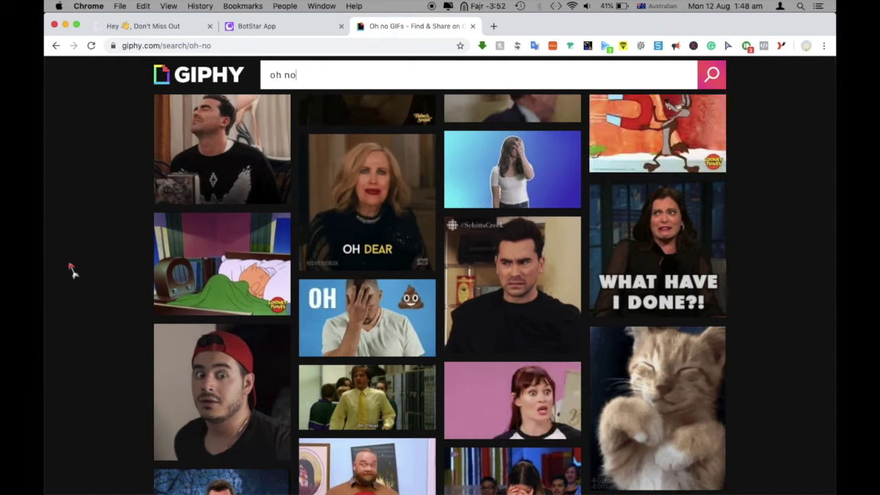
pyautogui.scroll(5, 72, 270)
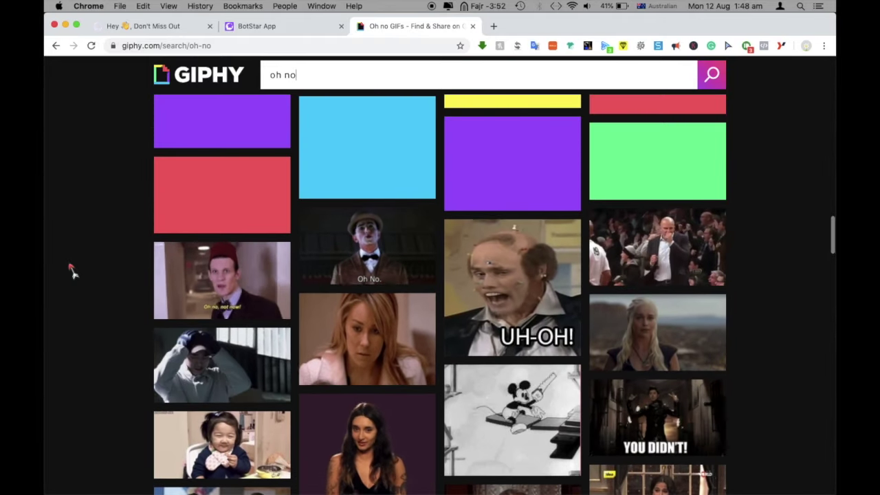
pyautogui.scroll(1, 73, 270)
pyautogui.scroll(3, 73, 270)
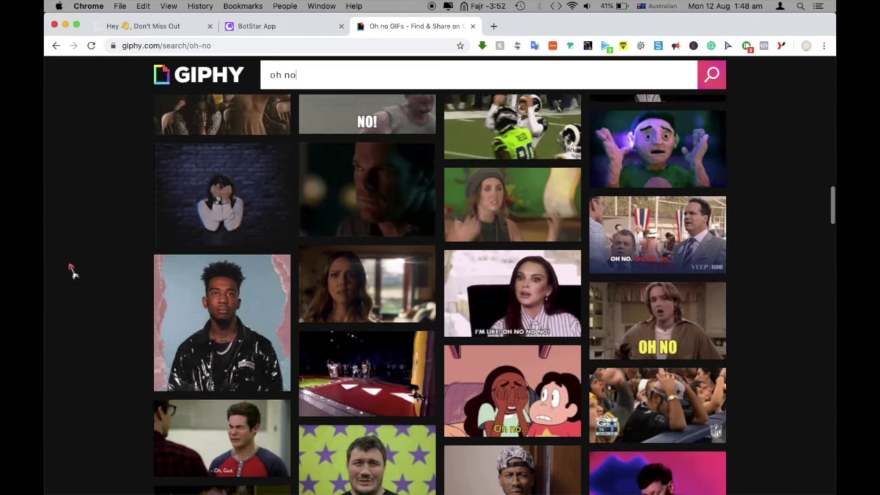
pyautogui.scroll(2, 72, 270)
pyautogui.scroll(1, 72, 270)
pyautogui.scroll(1, 73, 270)
pyautogui.scroll(3, 72, 270)
pyautogui.scroll(3, 72, 270)
pyautogui.scroll(2, 72, 270)
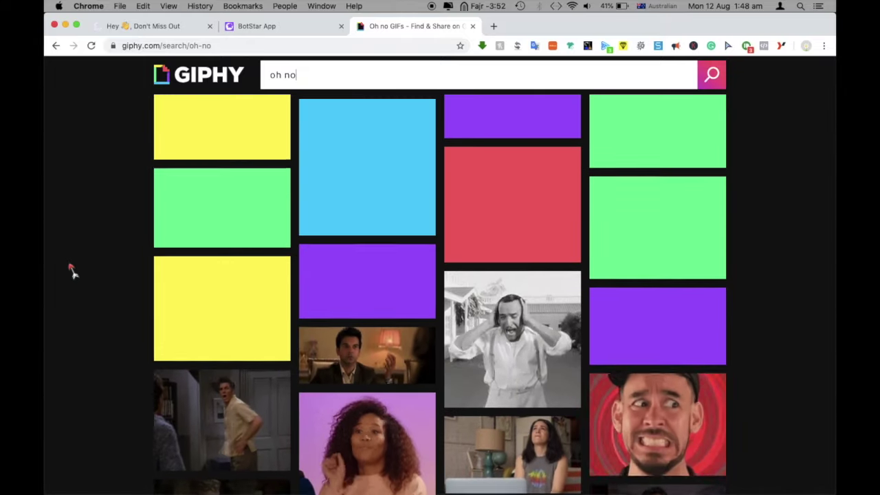
pyautogui.scroll(3, 73, 270)
pyautogui.scroll(4, 72, 270)
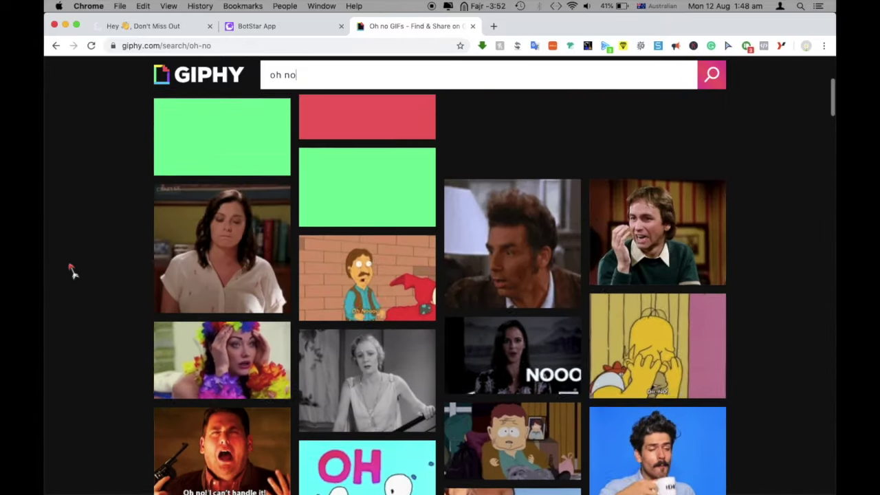
pyautogui.scroll(1, 72, 270)
pyautogui.scroll(3, 72, 270)
pyautogui.scroll(-2, 72, 271)
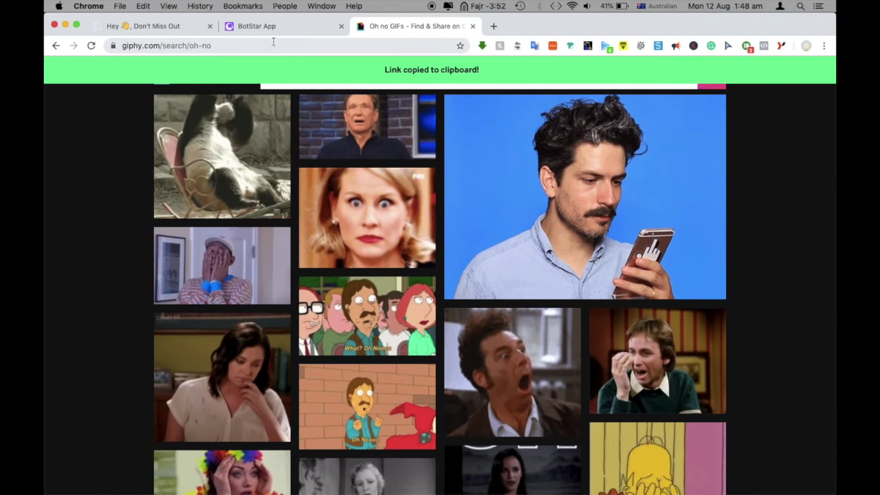
pyautogui.click(288, 26)
pyautogui.click(314, 231)
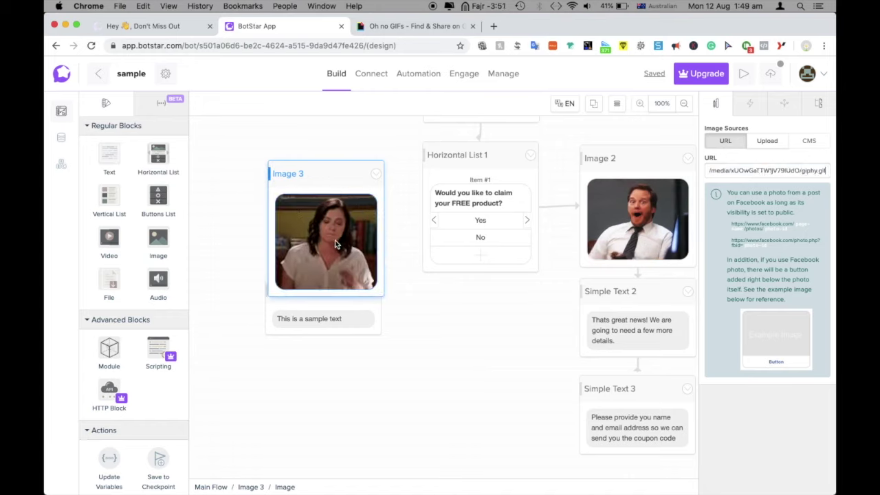
# Connect the No answer to Image 3.
pyautogui.click(465, 240)
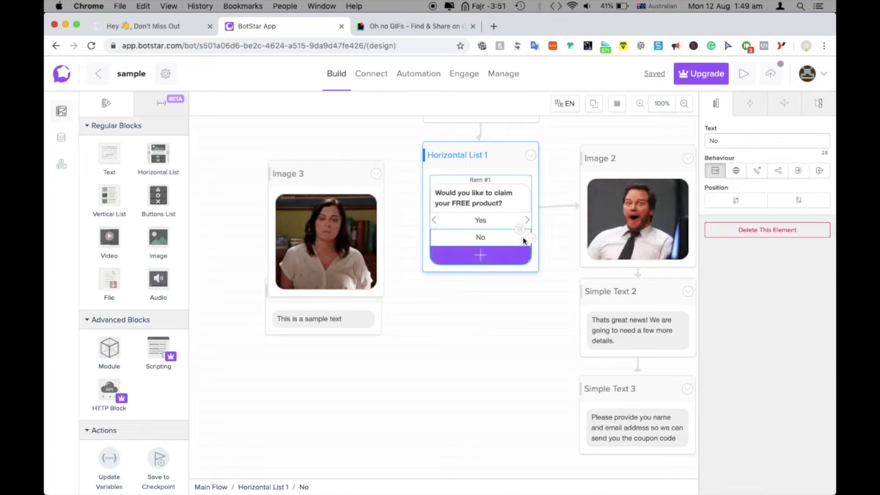
pyautogui.moveTo(530, 238); pyautogui.dragTo(364, 238)
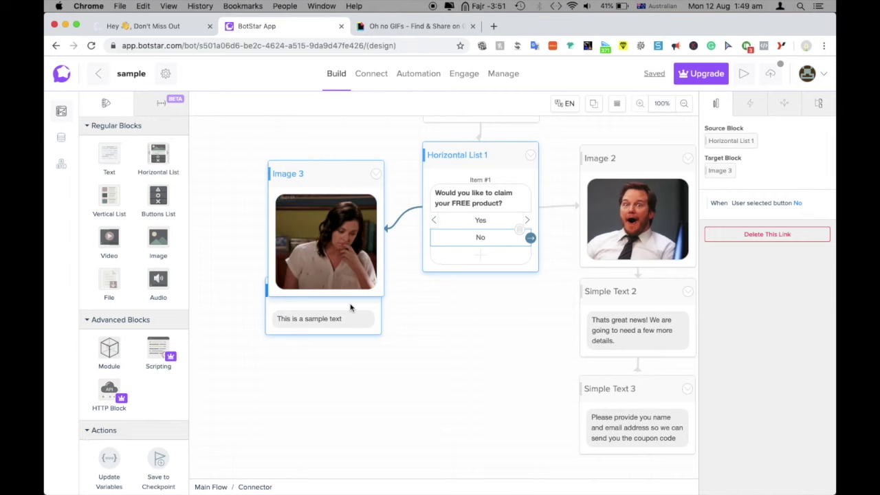
pyautogui.scroll(2, 350, 310)
pyautogui.scroll(-3, 348, 303)
# Position Simple Text 4 below Image 3 and link Image 3 to it.
pyautogui.moveTo(348, 300); pyautogui.dragTo(353, 295)
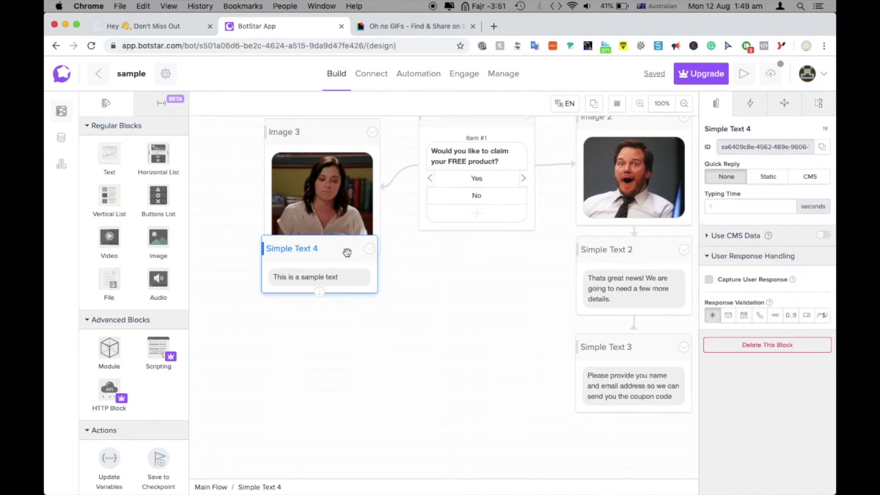
pyautogui.click(323, 241)
pyautogui.click(324, 255)
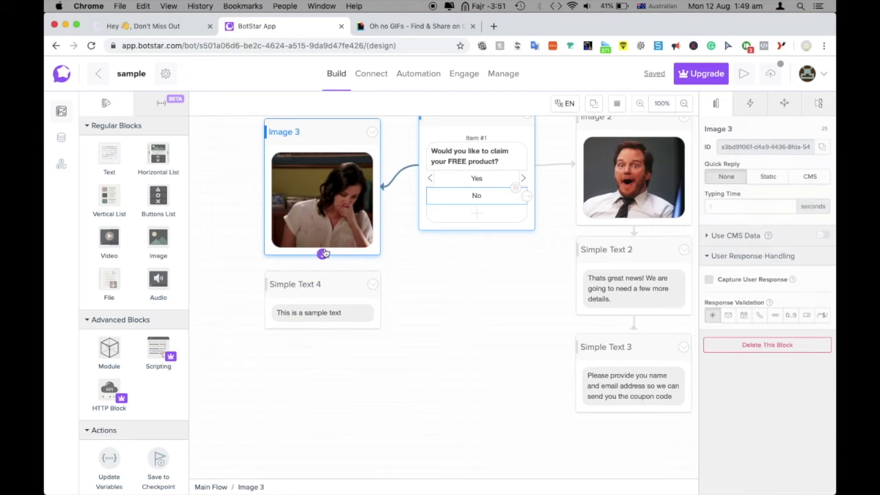
pyautogui.moveTo(322, 254); pyautogui.dragTo(321, 287)
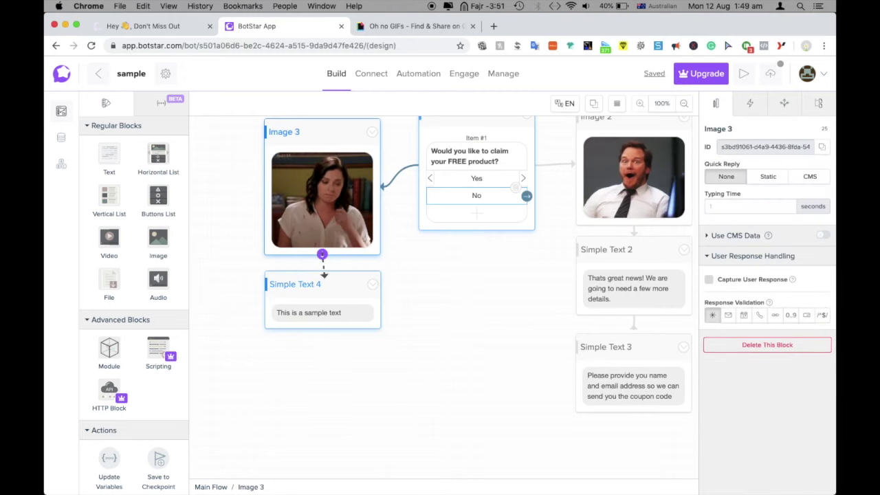
pyautogui.click(307, 312)
# Rewrite Simple Text 4 as 'Oh no! Are you sure?' offering a 10% coupon, code VOUCHER123.
pyautogui.tripleClick(752, 187)
pyautogui.write('Oh no!')
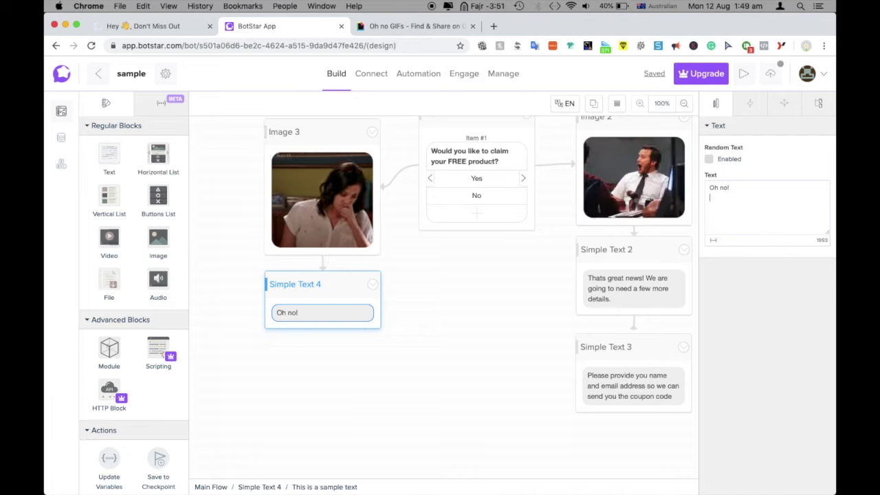
pyautogui.press('BackSpace')
pyautogui.press('BackSpace')
pyautogui.press('Return')
pyautogui.write('Are you sure? Lets sweeten')
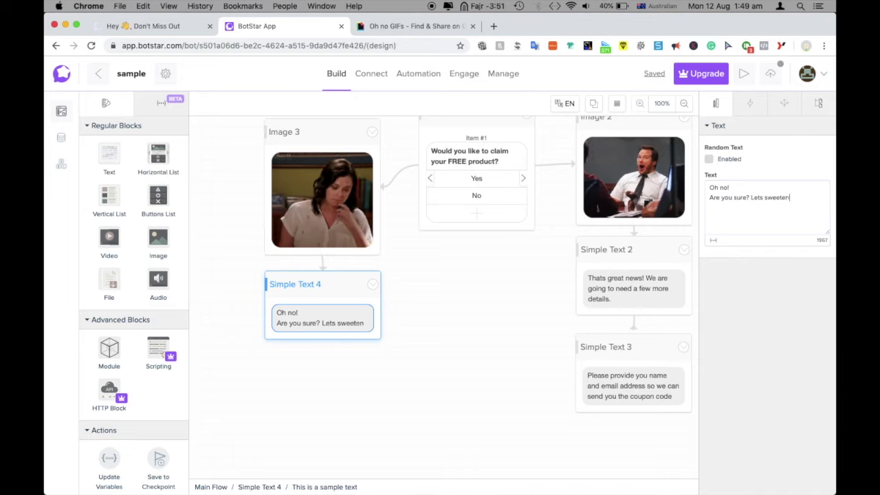
pyautogui.write('he deal. Here is a 10%')
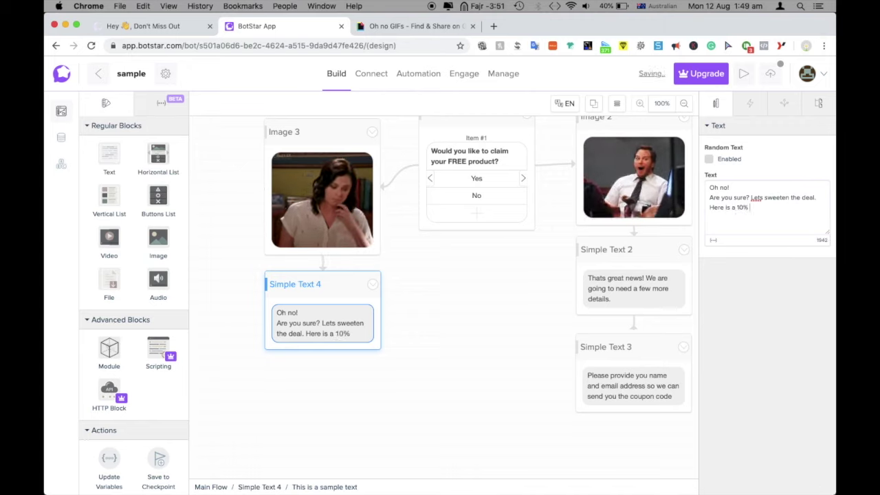
pyautogui.write('coupon just for you!')
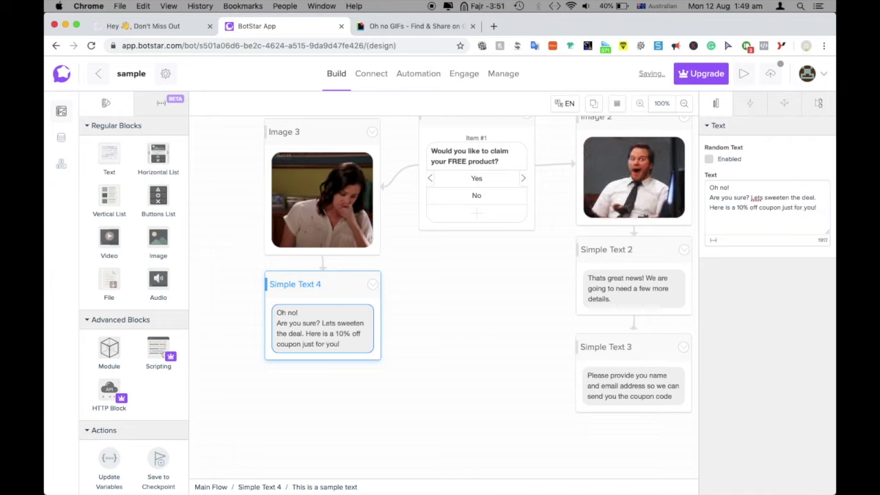
pyautogui.press('Return')
pyautogui.press('Return')
pyautogui.write('VOUCHER')
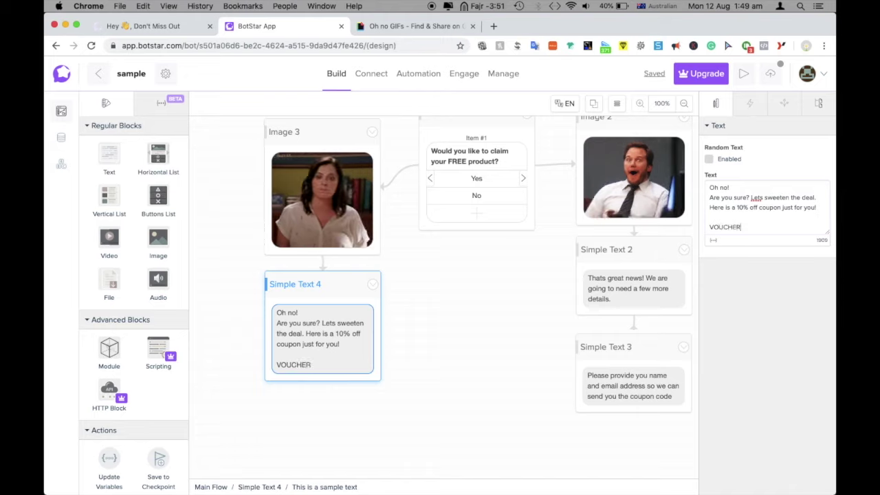
pyautogui.write('123')
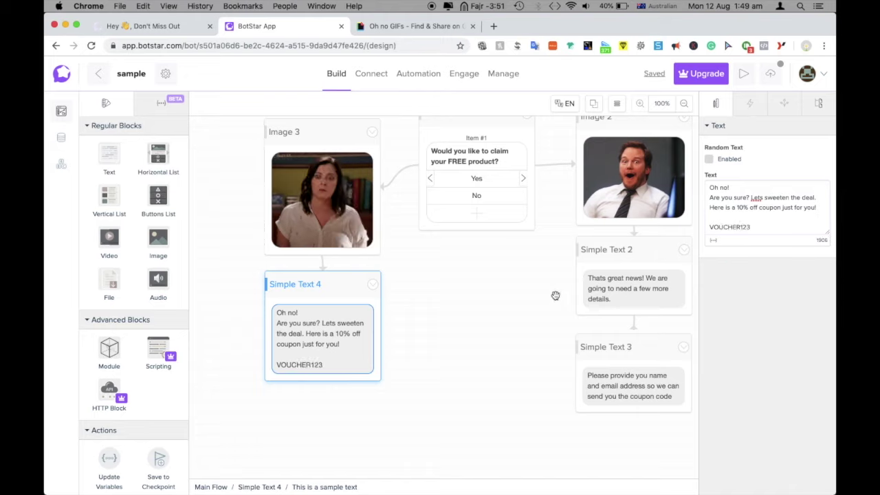
pyautogui.click(507, 314)
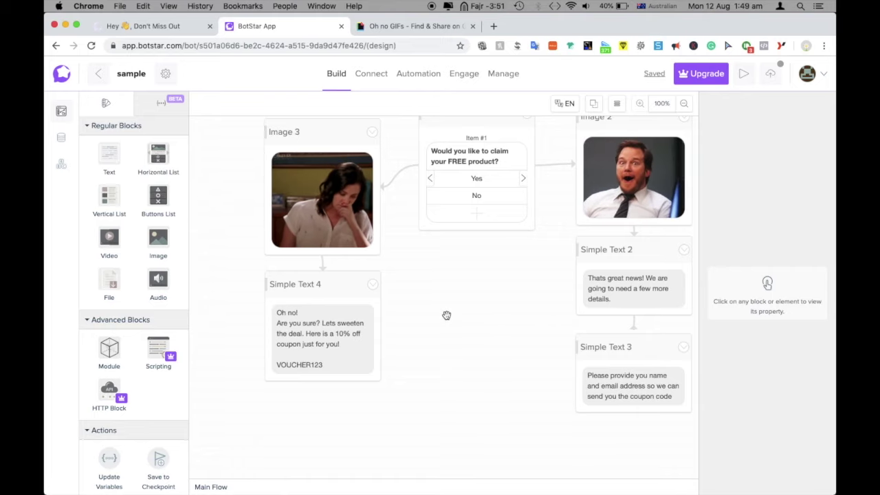
# Start the bot preview from the Entry Point and answer Yes.
pyautogui.hscroll(2, 446, 314)
pyautogui.scroll(6, 447, 315)
pyautogui.scroll(3, 446, 348)
pyautogui.scroll(5, 447, 348)
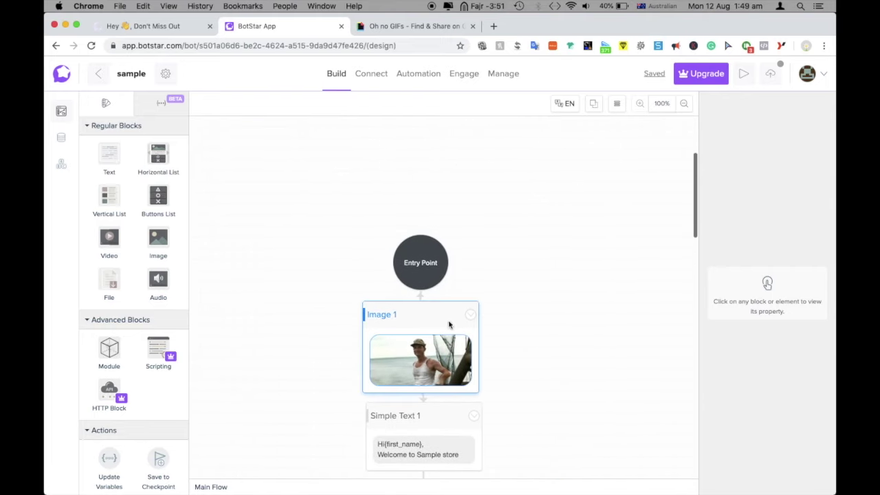
pyautogui.click(443, 251)
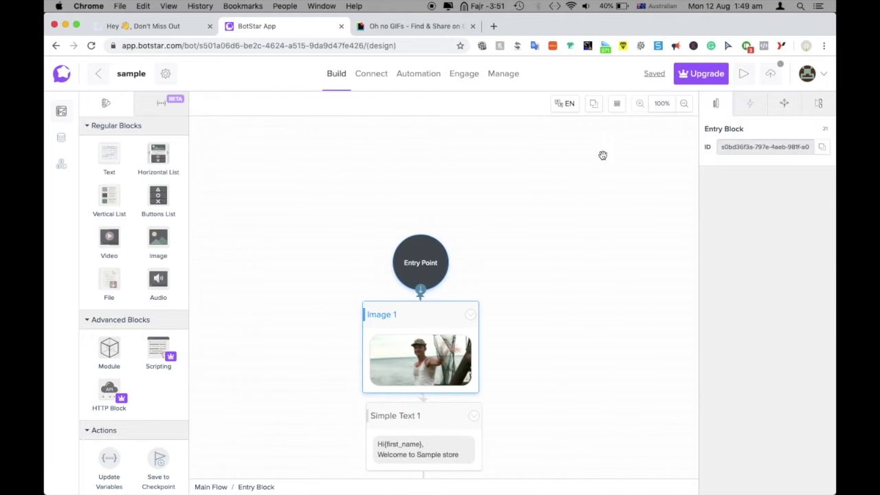
pyautogui.click(743, 75)
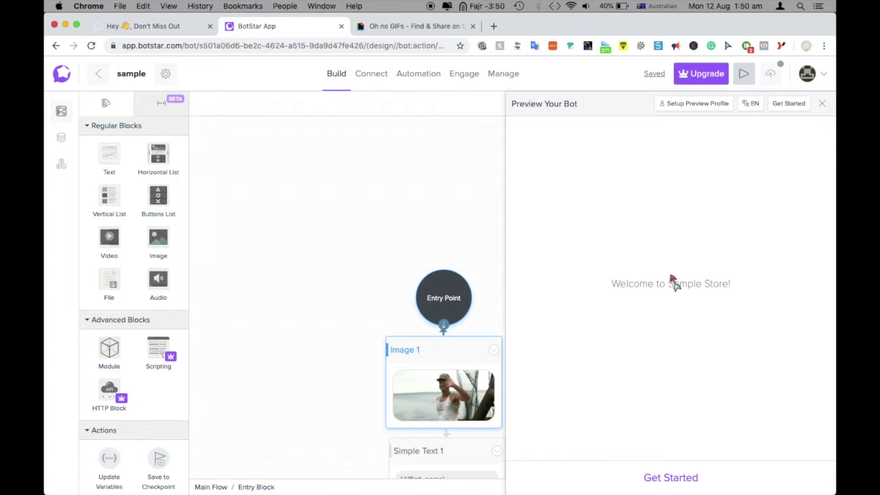
pyautogui.click(676, 477)
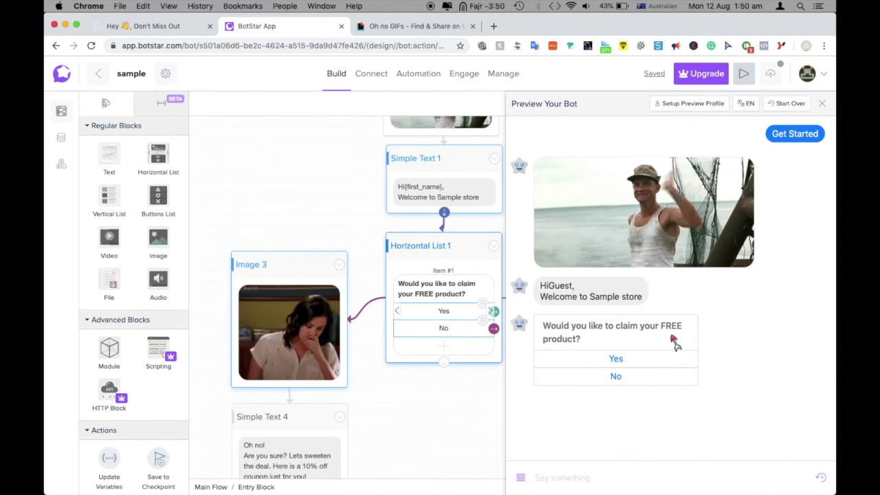
pyautogui.click(616, 362)
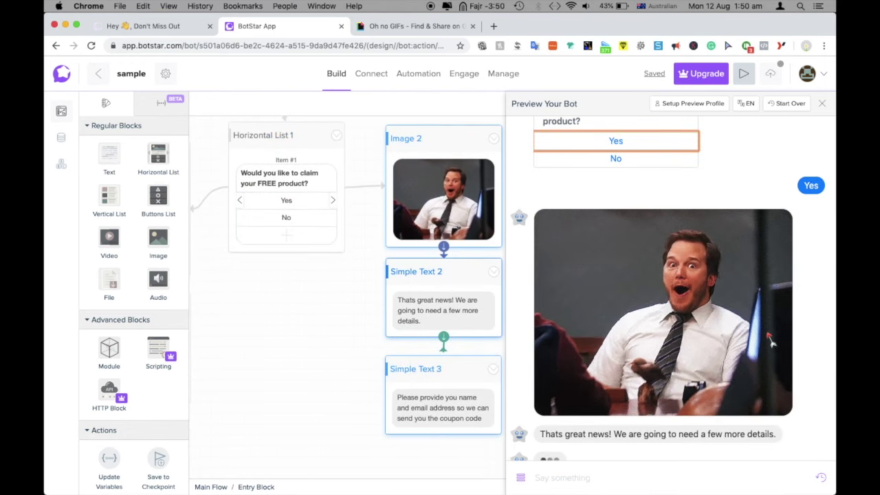
# Reply to the coupon request with a sample name and e-mail address.
pyautogui.rightClick(566, 332)
pyautogui.click(811, 305)
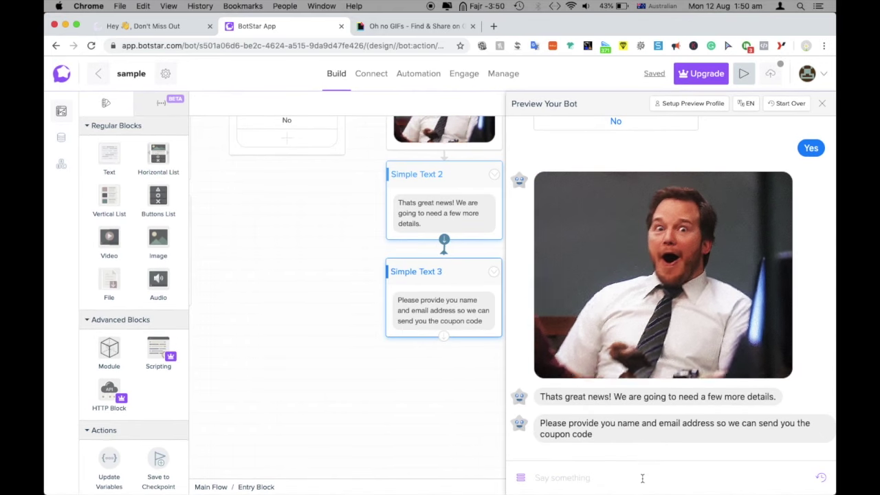
pyautogui.write('samp')
pyautogui.write('le sample')
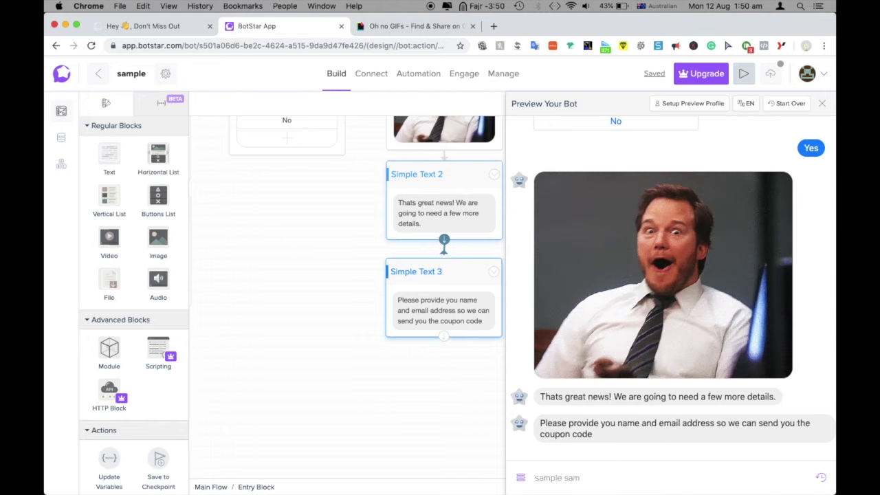
pyautogui.write('@gm')
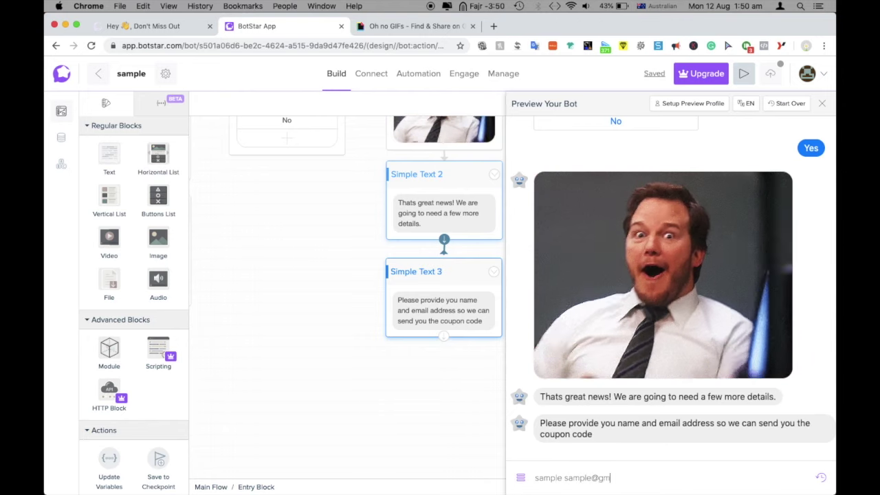
pyautogui.write('ail.com')
pyautogui.press('Return')
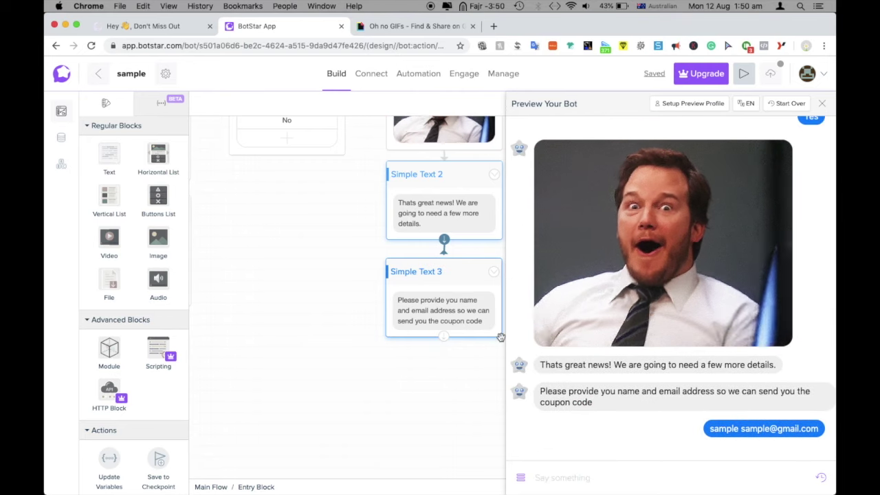
# Return to the flow and select the No option of the free-product question.
pyautogui.scroll(5, 440, 295)
pyautogui.hscroll(2, 440, 295)
pyautogui.scroll(-3, 440, 295)
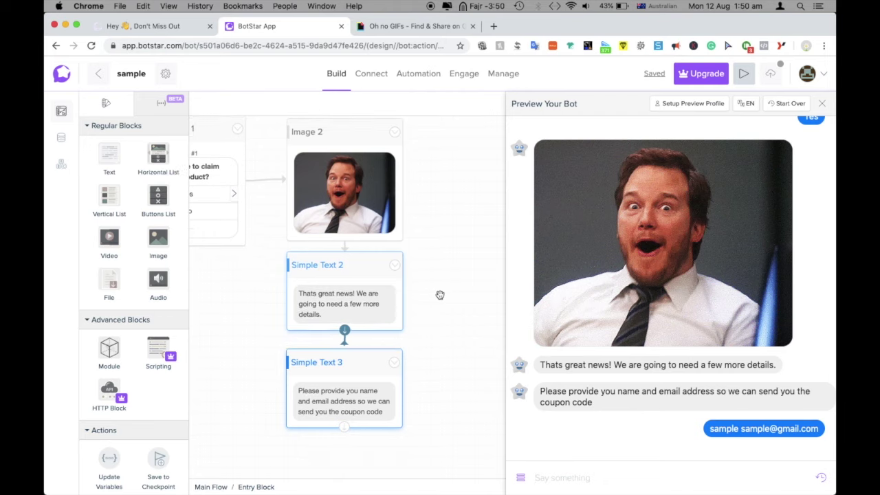
pyautogui.hscroll(-1, 440, 295)
pyautogui.hscroll(-1, 440, 295)
pyautogui.hscroll(-1, 440, 295)
pyautogui.scroll(2, 440, 297)
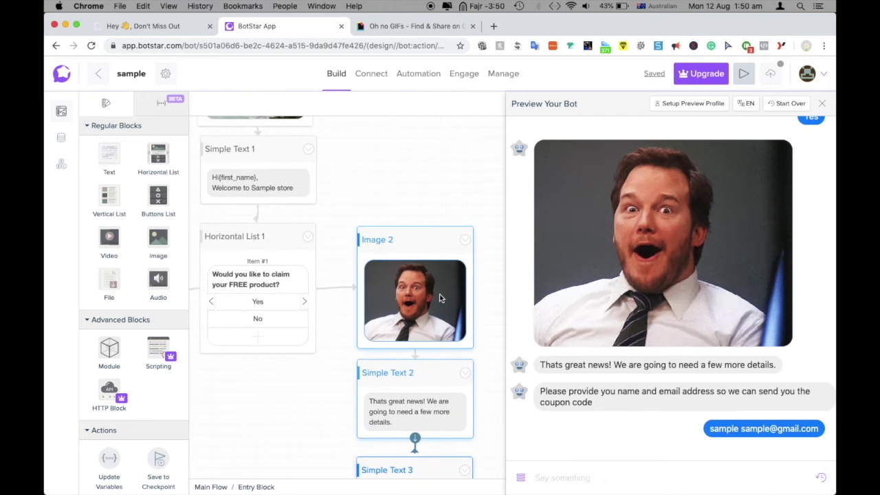
pyautogui.hscroll(-2, 440, 297)
pyautogui.click(373, 320)
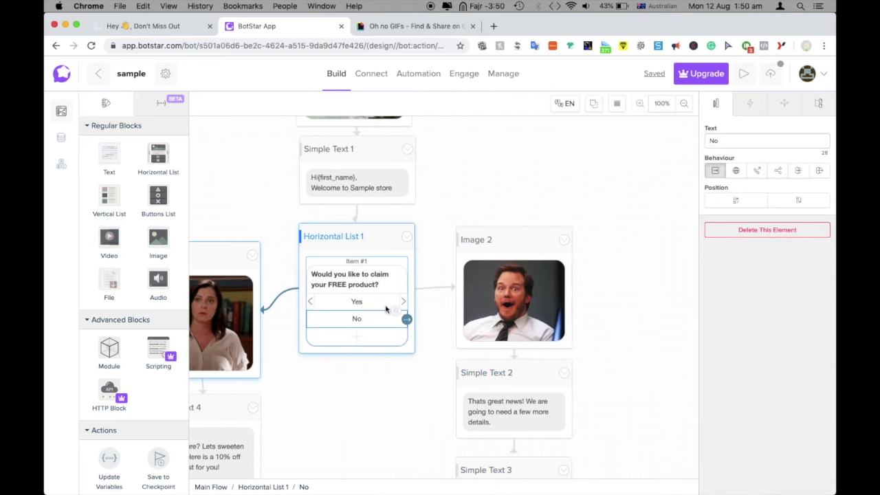
# Rerun the preview and answer No to get the 'Oh no' GIF and VOUCHER123 coupon.
pyautogui.scroll(1, 660, 138)
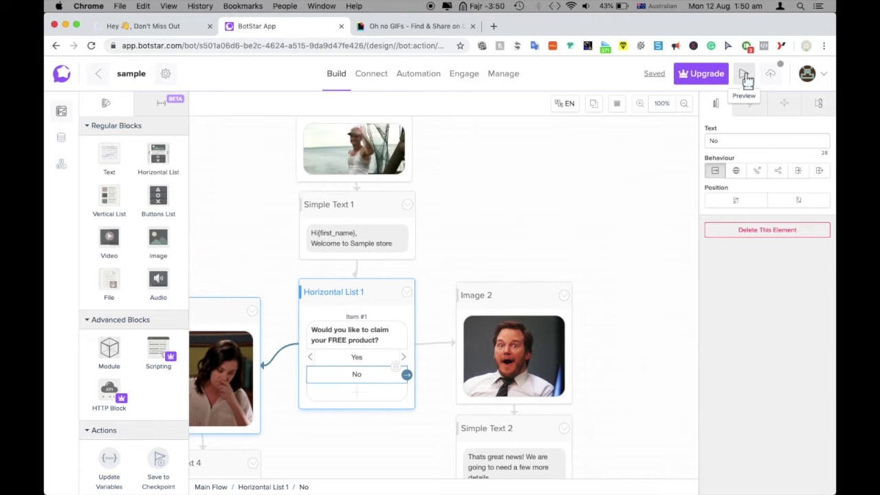
pyautogui.click(743, 73)
pyautogui.click(647, 481)
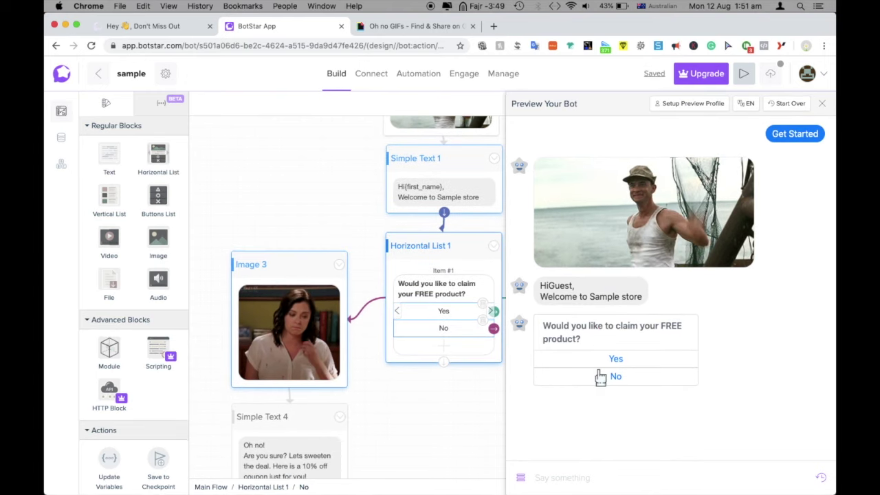
pyautogui.click(612, 380)
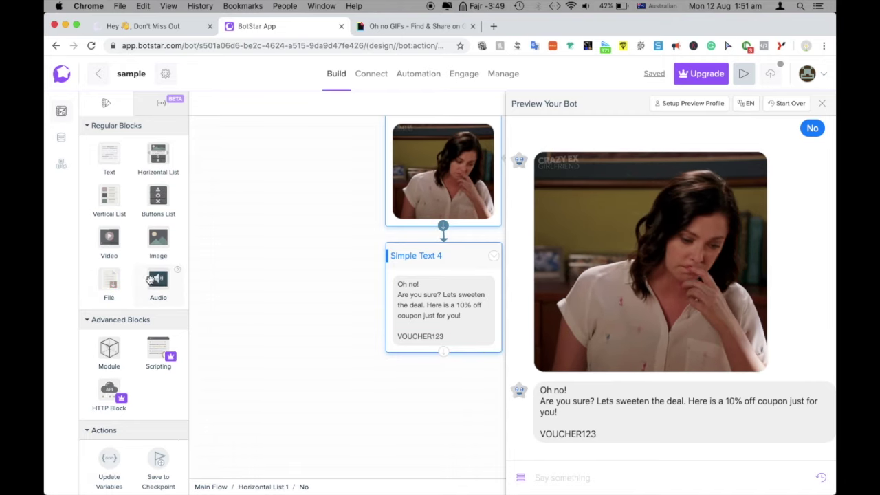
pyautogui.scroll(-2, 137, 275)
pyautogui.scroll(-3, 137, 330)
pyautogui.scroll(-3, 138, 330)
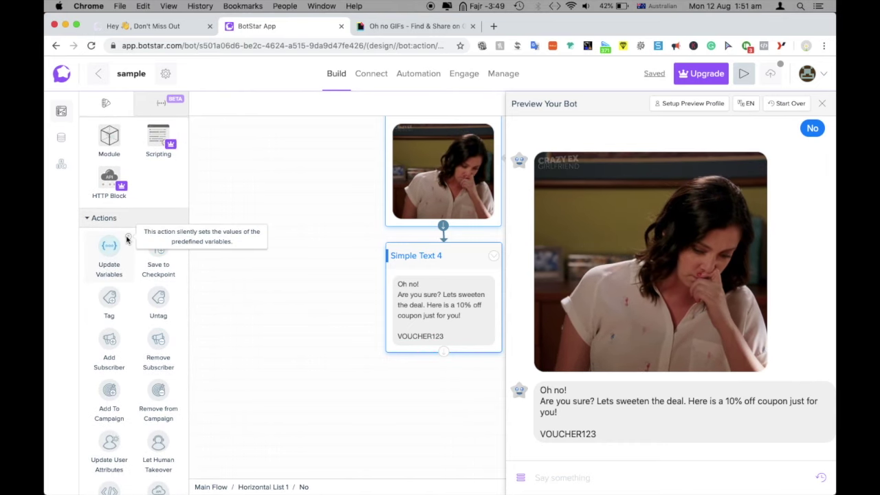
pyautogui.scroll(-1, 210, 245)
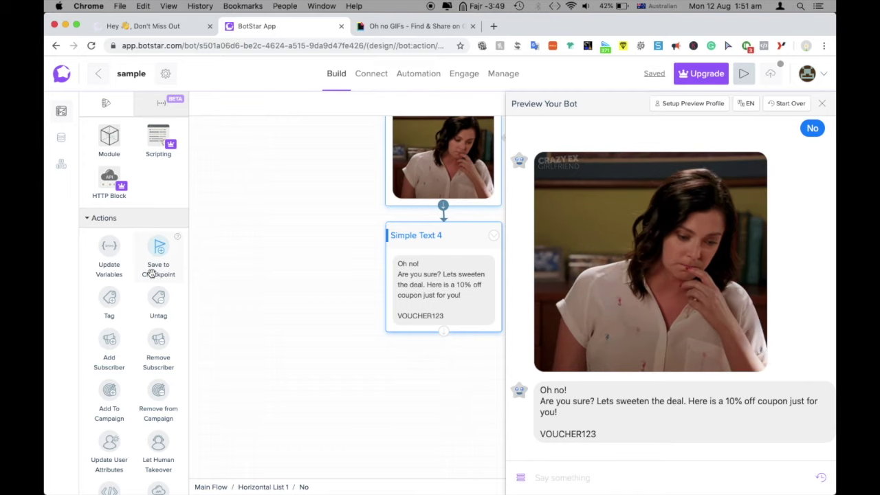
pyautogui.scroll(-3, 151, 273)
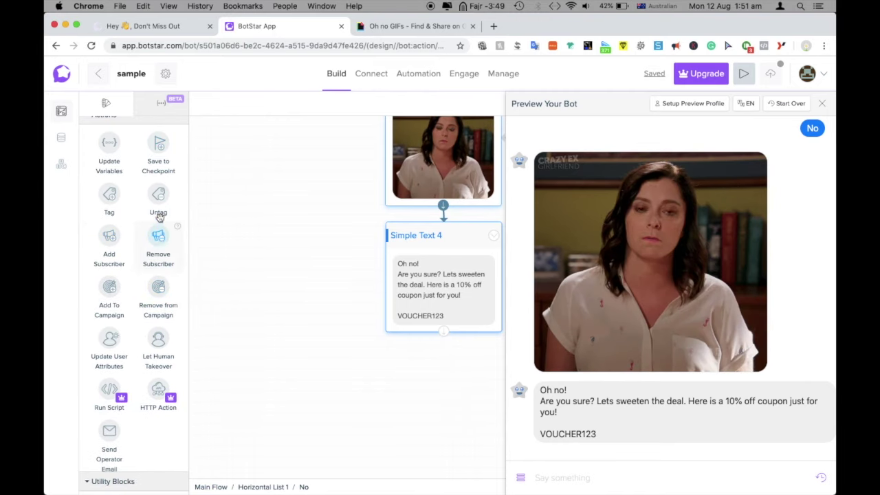
pyautogui.scroll(-2, 156, 303)
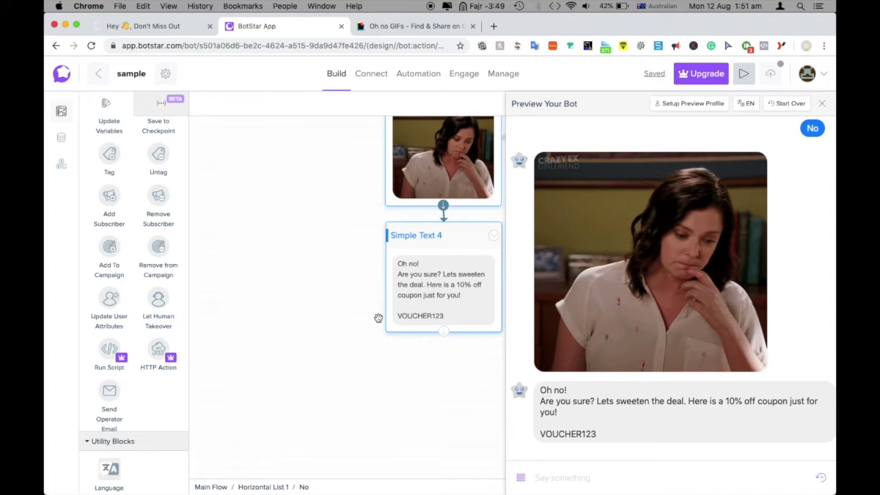
# Add a Let Human Takeover block below Simple Text 4 and connect them.
pyautogui.moveTo(163, 305); pyautogui.dragTo(377, 406)
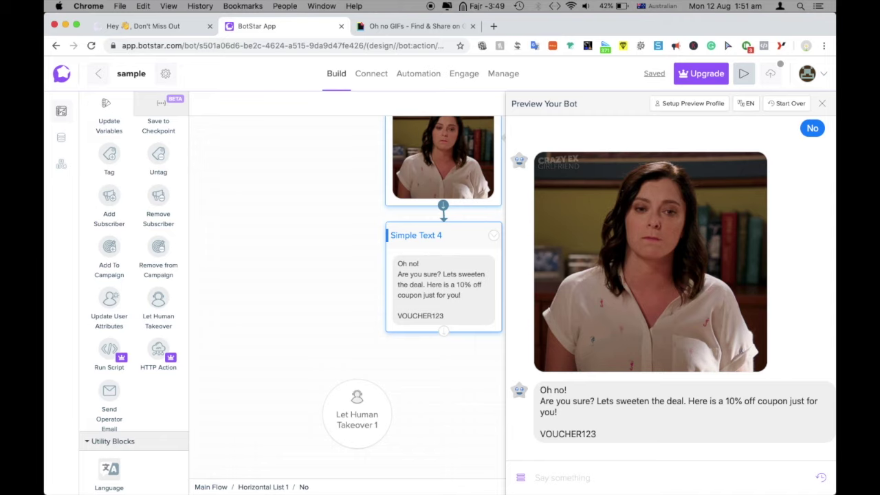
pyautogui.moveTo(443, 331)
pyautogui.mouseDown()
pyautogui.moveTo(336, 407)
pyautogui.moveTo(347, 404)
pyautogui.mouseUp()
pyautogui.click(822, 107)
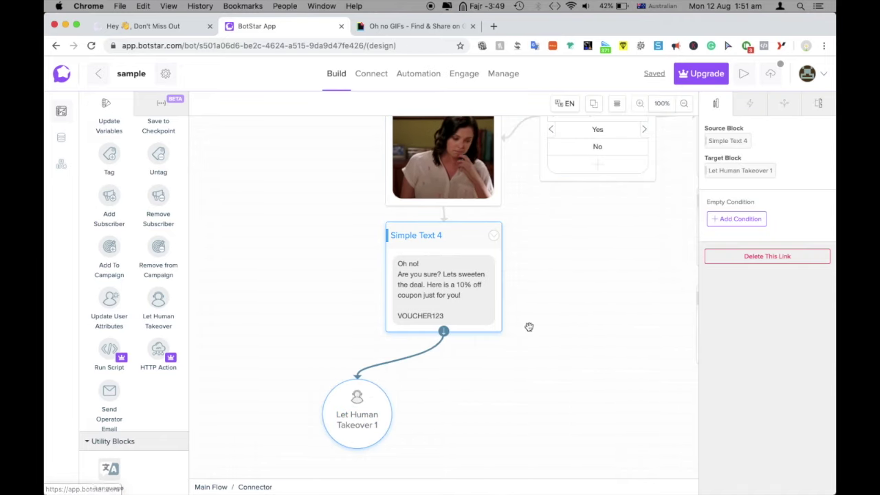
# Remove the takeover block's notification email, reposition it, then delete the takeover block.
pyautogui.click(370, 411)
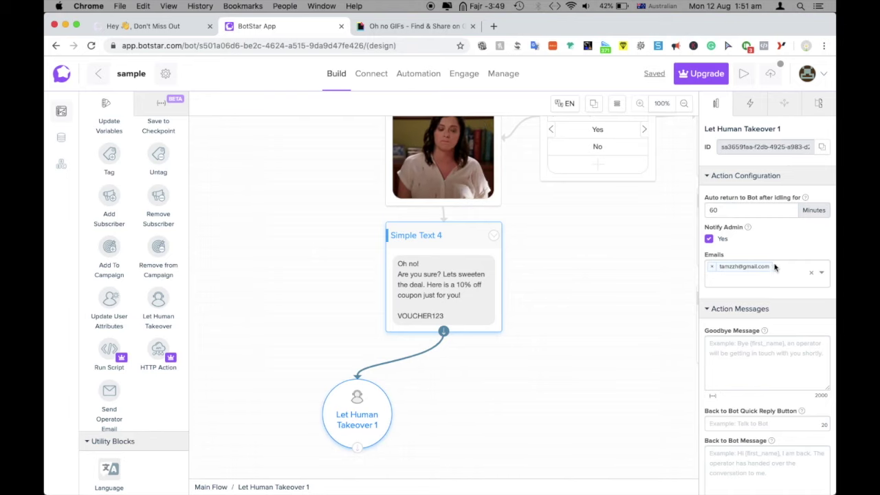
pyautogui.scroll(-3, 758, 228)
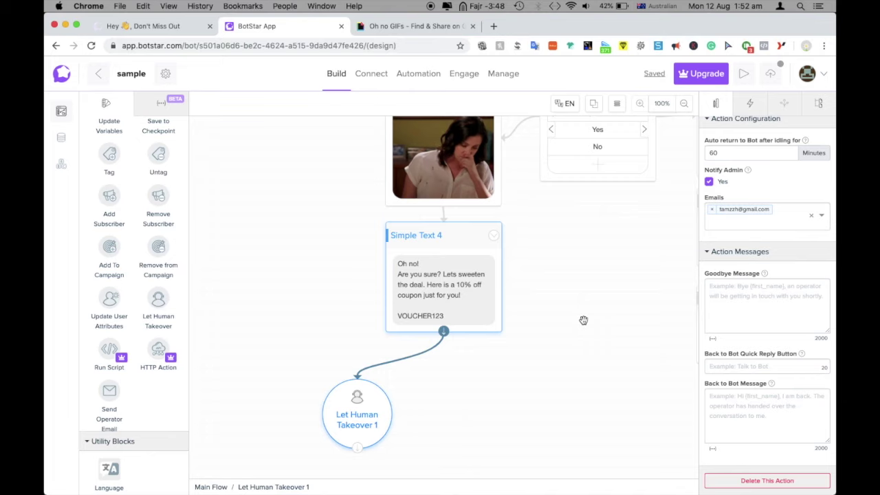
pyautogui.click(711, 211)
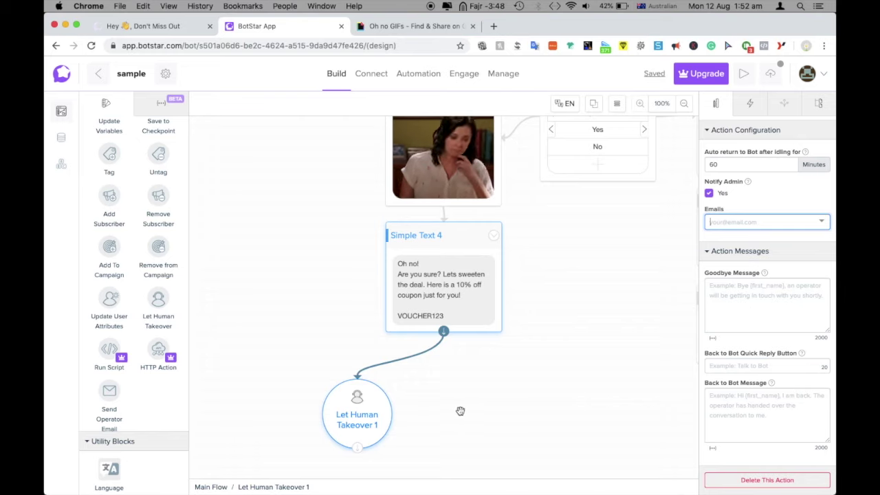
pyautogui.moveTo(371, 408); pyautogui.dragTo(450, 398)
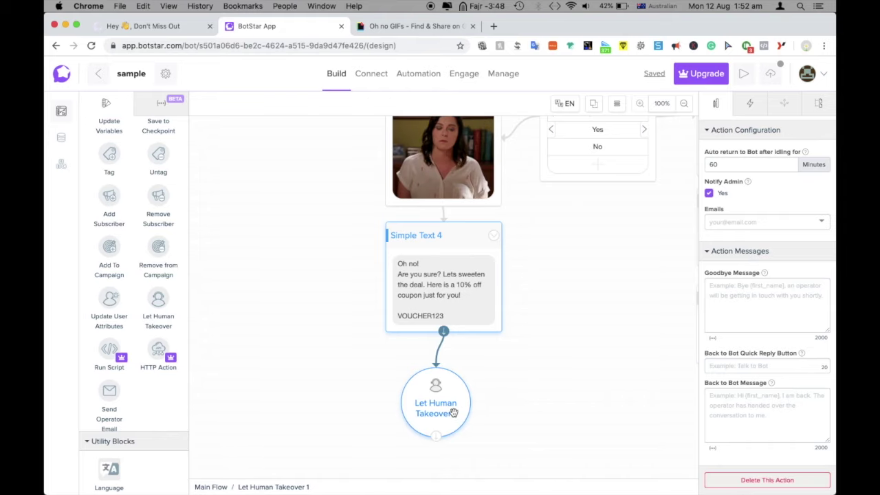
pyautogui.click(761, 481)
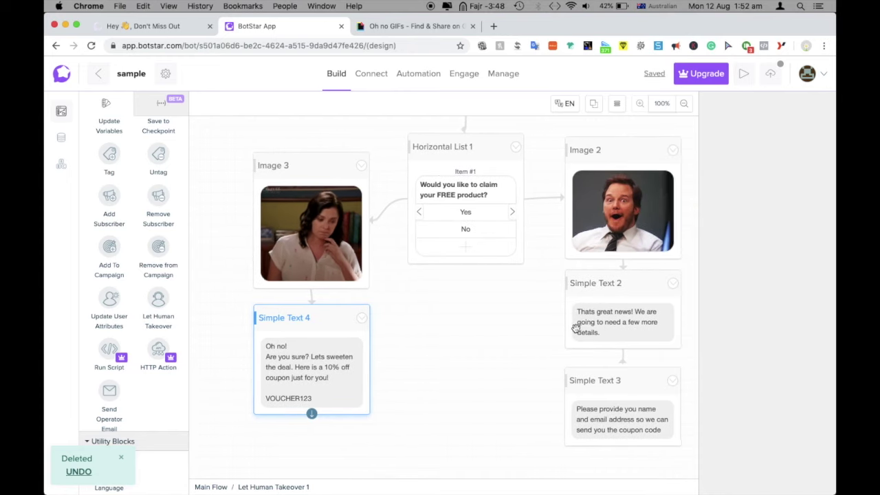
# On the Keyword training page, create an English keyword set named 'refund'.
pyautogui.scroll(5, 444, 252)
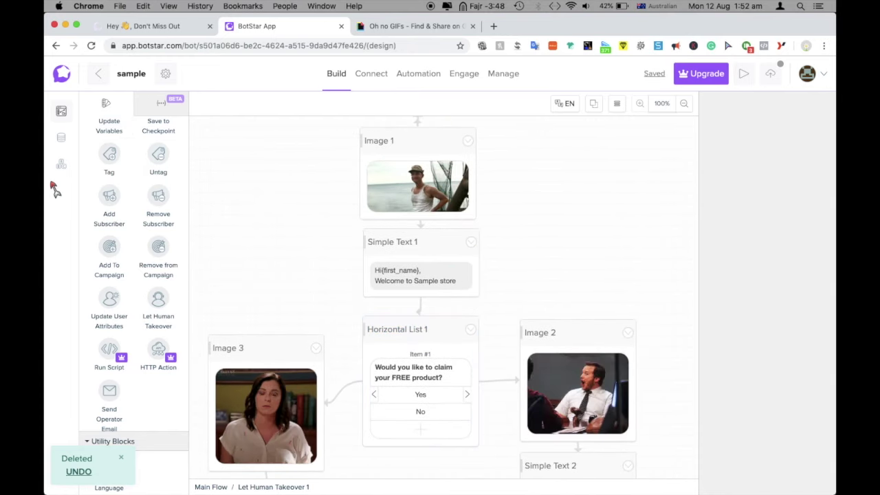
pyautogui.click(61, 164)
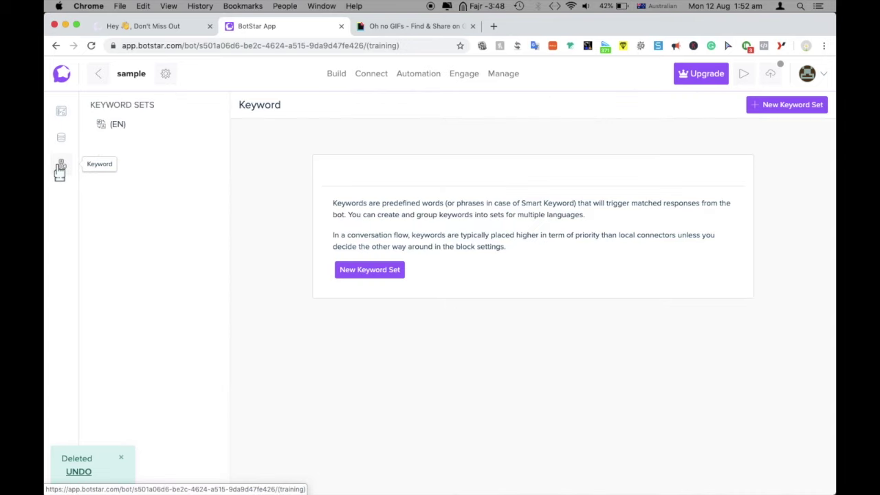
pyautogui.click(369, 270)
pyautogui.click(479, 172)
pyautogui.write('refund')
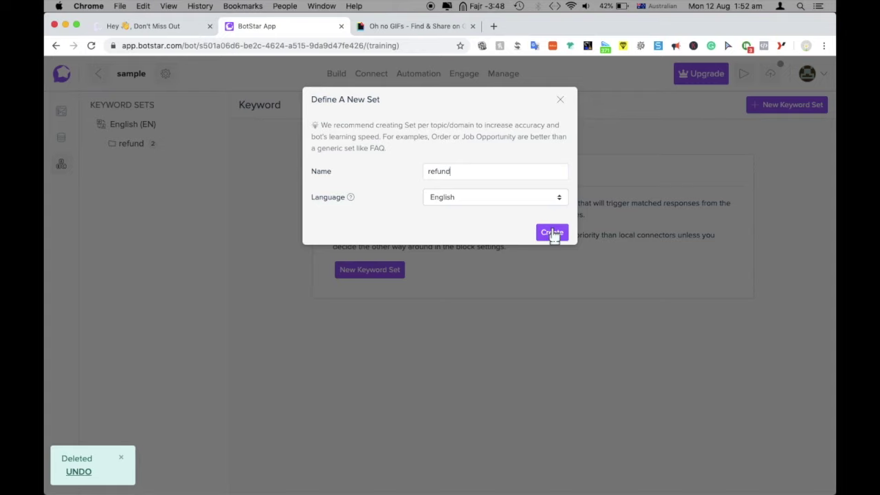
pyautogui.click(552, 233)
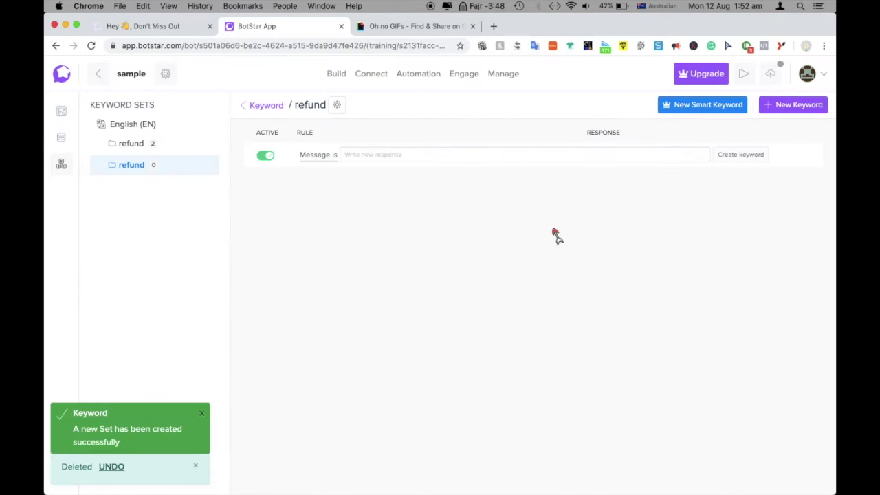
pyautogui.click(322, 157)
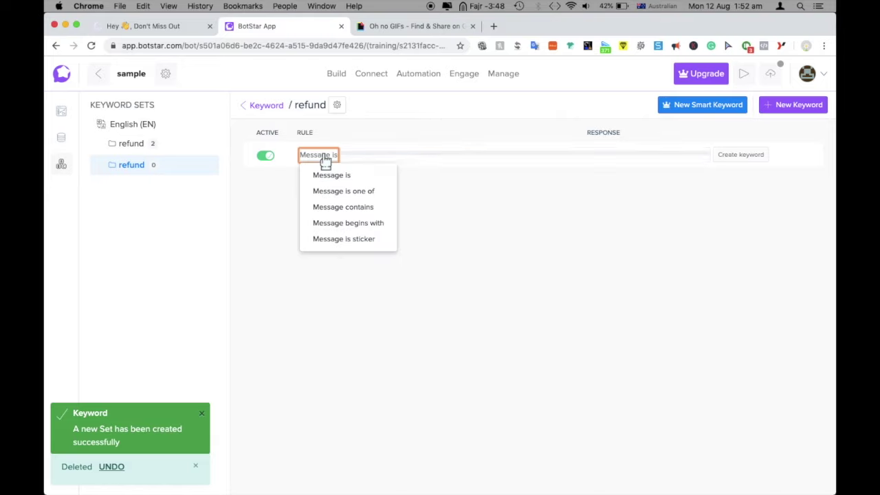
# Add a 'Message contains' rule matching the keyword 'refund'.
pyautogui.click(352, 208)
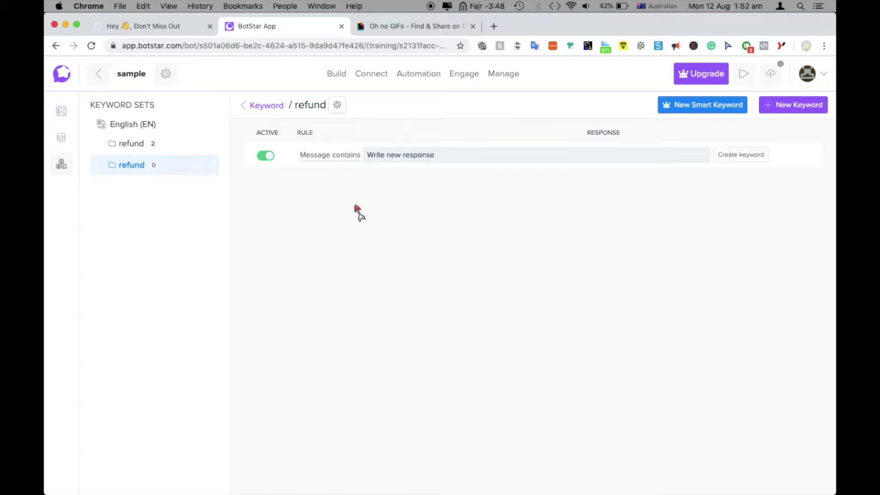
pyautogui.click(418, 154)
pyautogui.write('r')
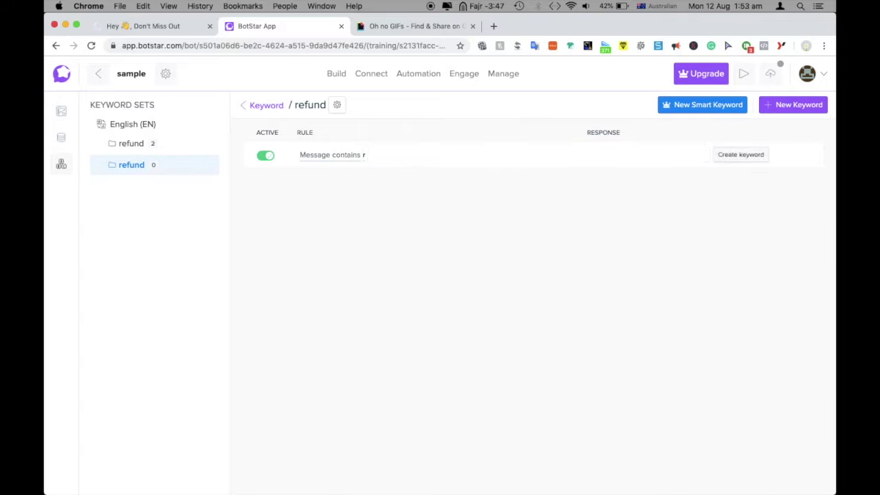
pyautogui.click(357, 160)
pyautogui.click(365, 156)
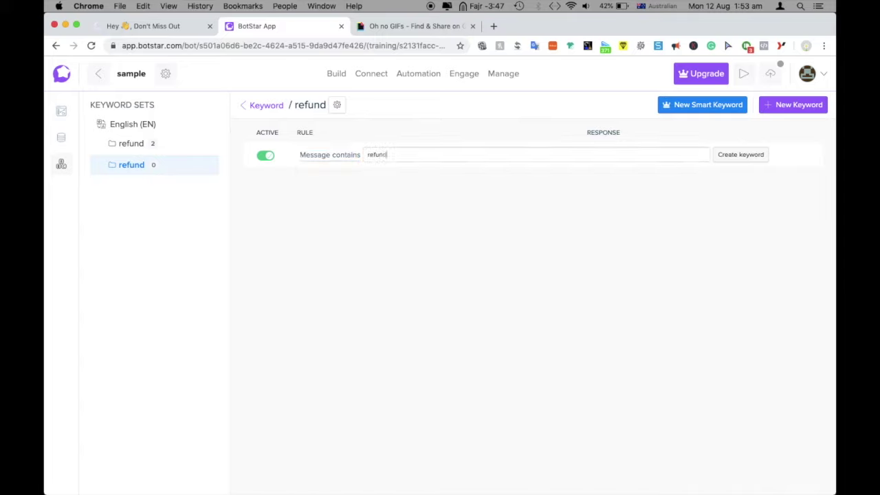
pyautogui.click(743, 159)
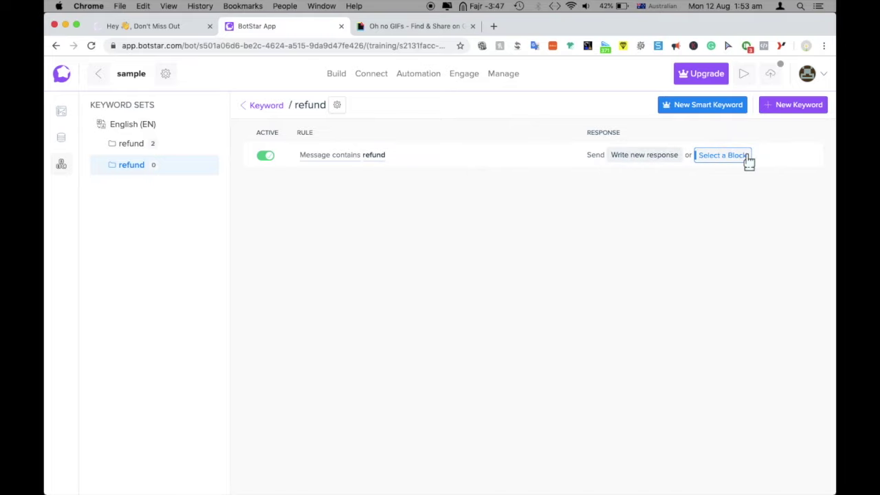
# Write an apologetic reply offering help, linking samplestore.com/refundpolicy for more details, and save it.
pyautogui.click(660, 155)
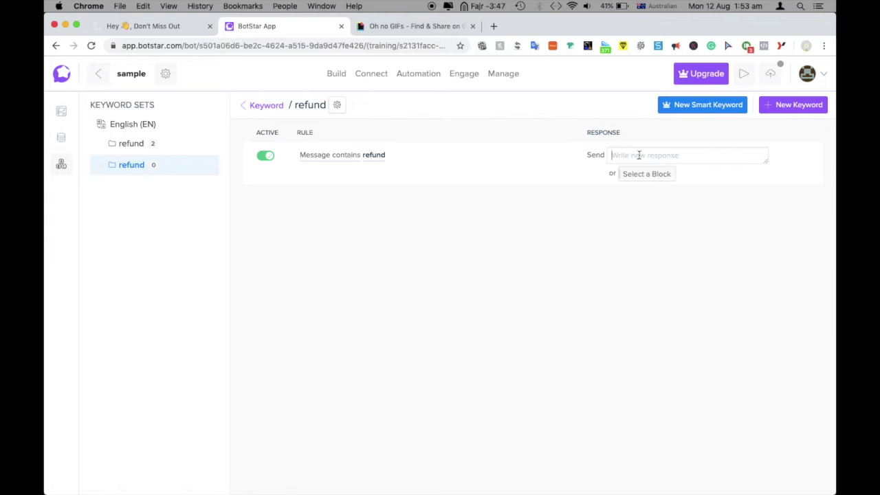
pyautogui.write('W')
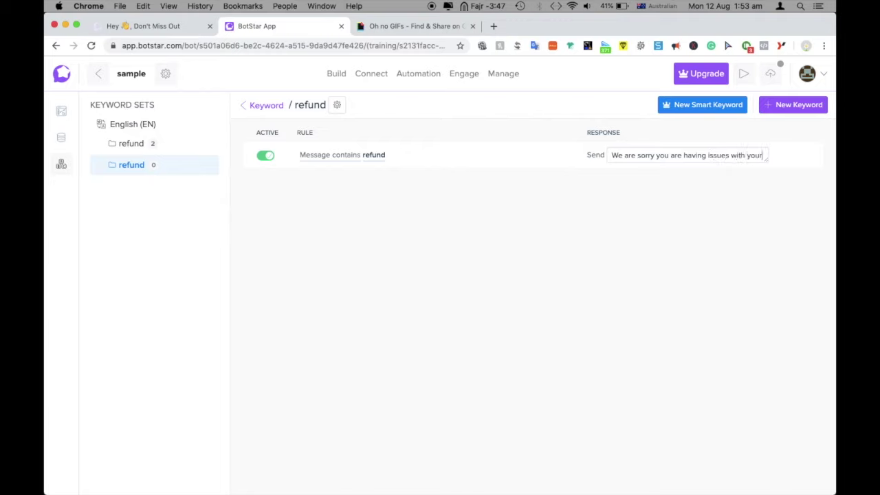
pyautogui.write('pro')
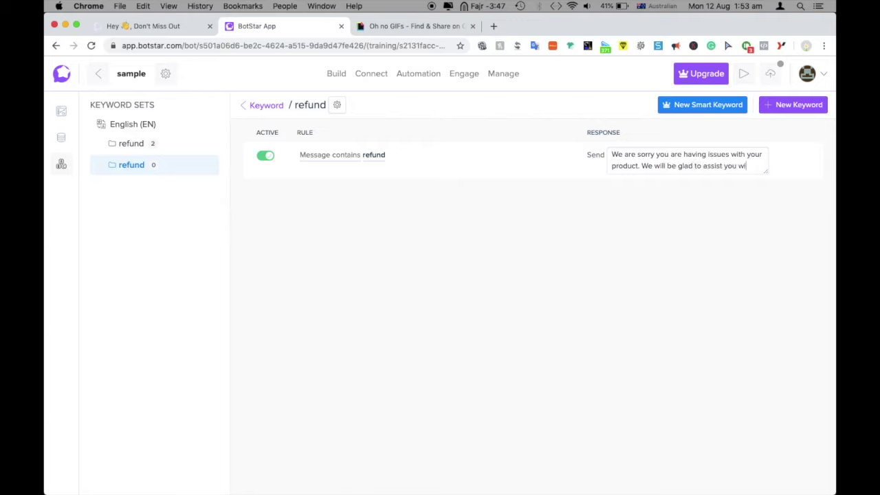
pyautogui.write('your problem.')
pyautogui.press('Return')
pyautogui.press('Return')
pyautogui.press('BackSpace')
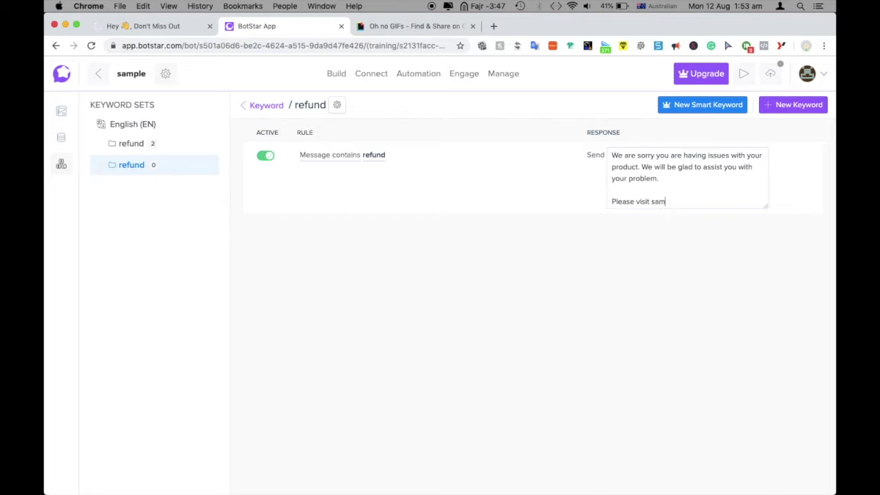
pyautogui.write('re.com')
pyautogui.write('/refundpolicy')
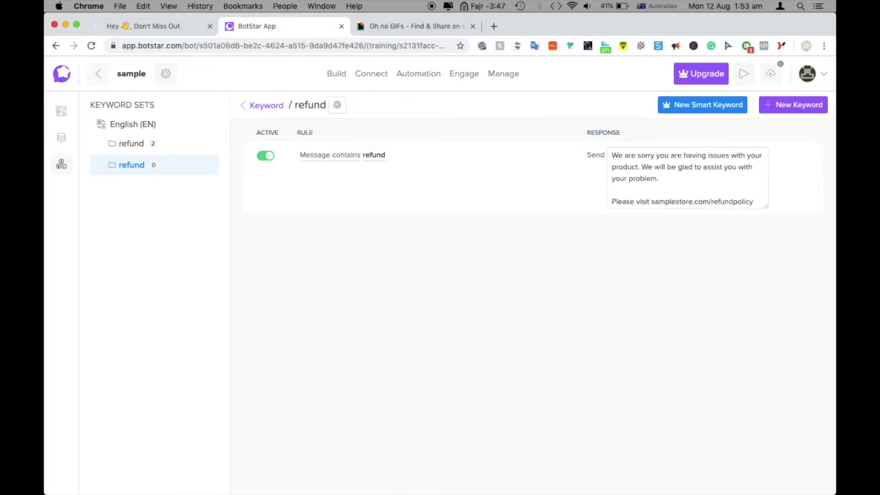
pyautogui.press('Return')
pyautogui.write('for more details')
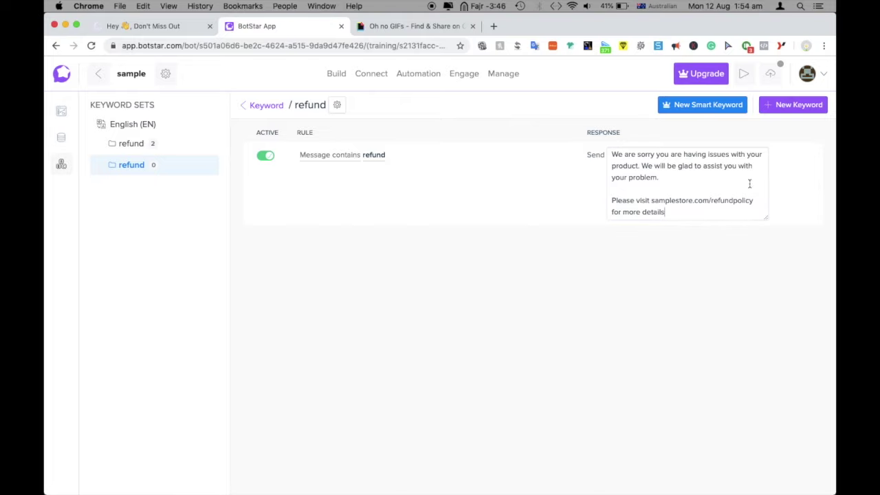
pyautogui.click(797, 111)
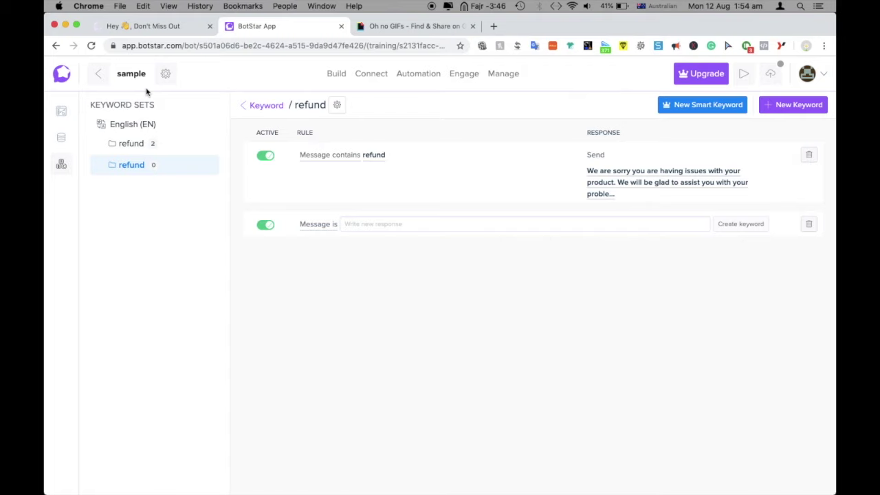
# In the Flow Editor preview, send a broken-product refund request and get the refund-policy reply.
pyautogui.click(61, 113)
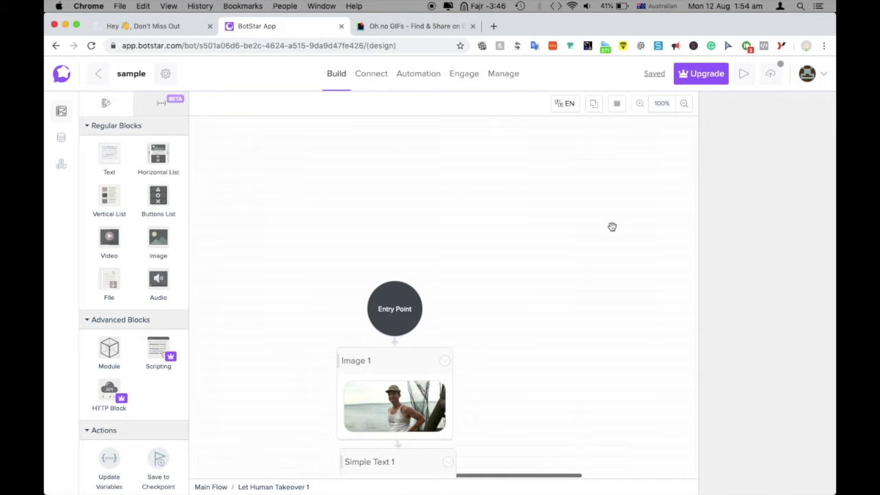
pyautogui.scroll(-5, 612, 227)
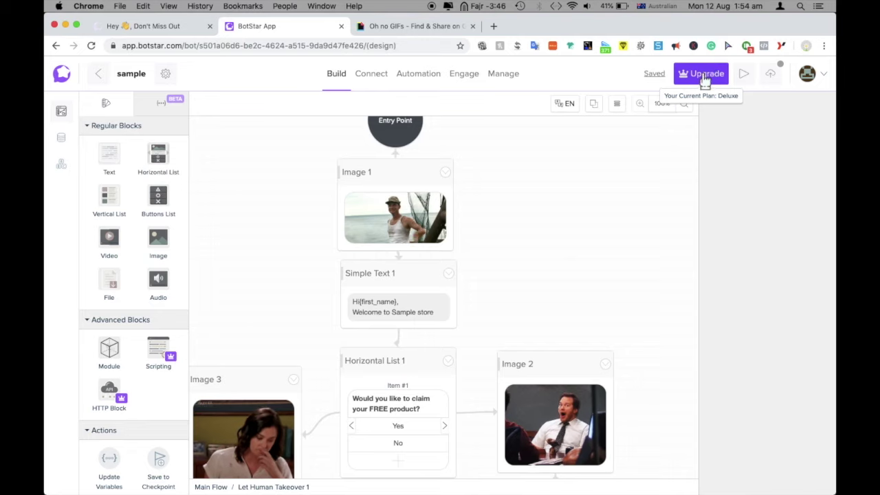
pyautogui.click(749, 80)
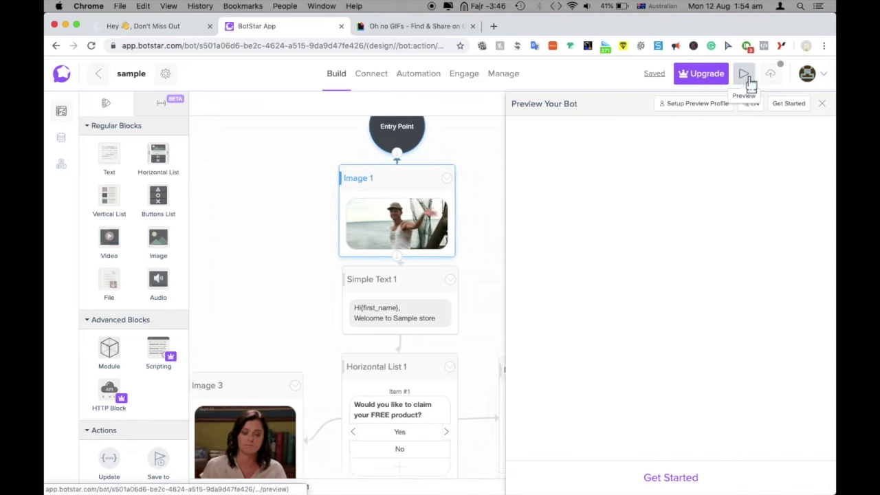
pyautogui.click(654, 480)
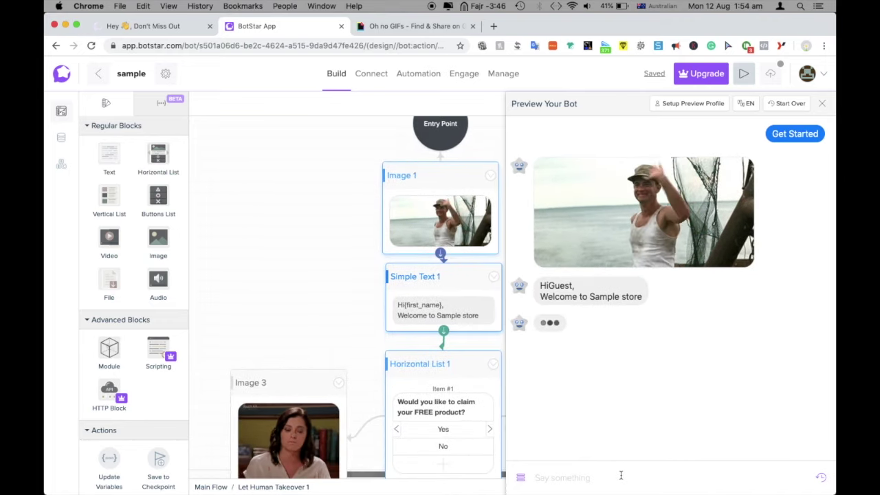
pyautogui.write('hi, ')
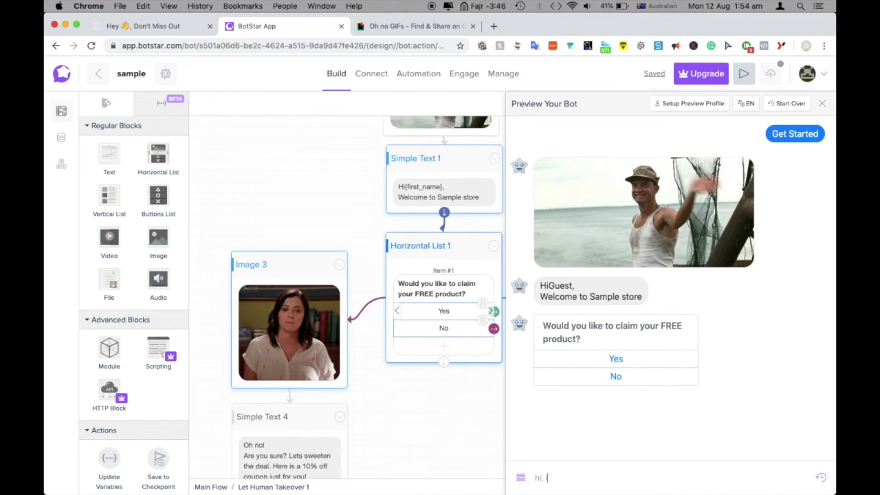
pyautogui.write('i just rec')
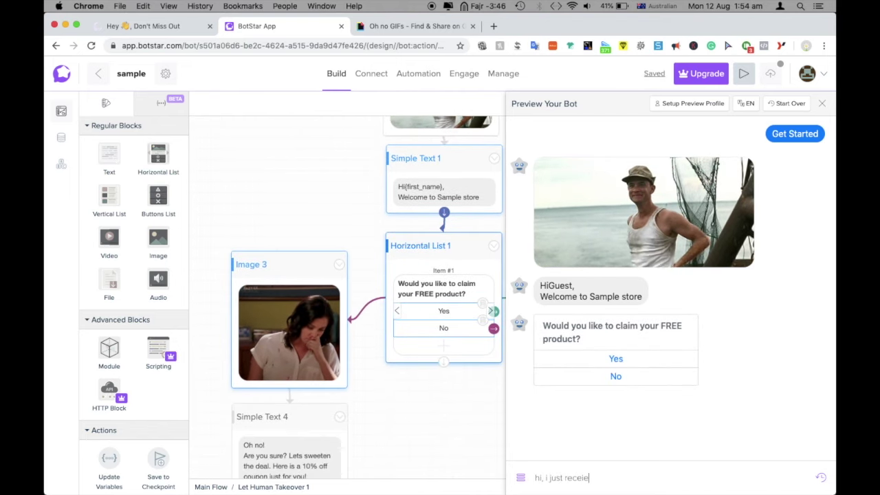
pyautogui.write('eived my product and its')
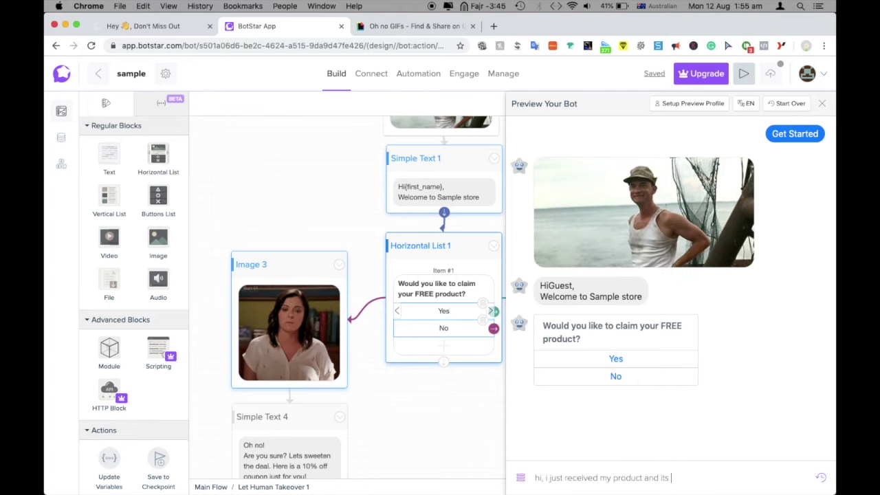
pyautogui.write(' broken. i would l')
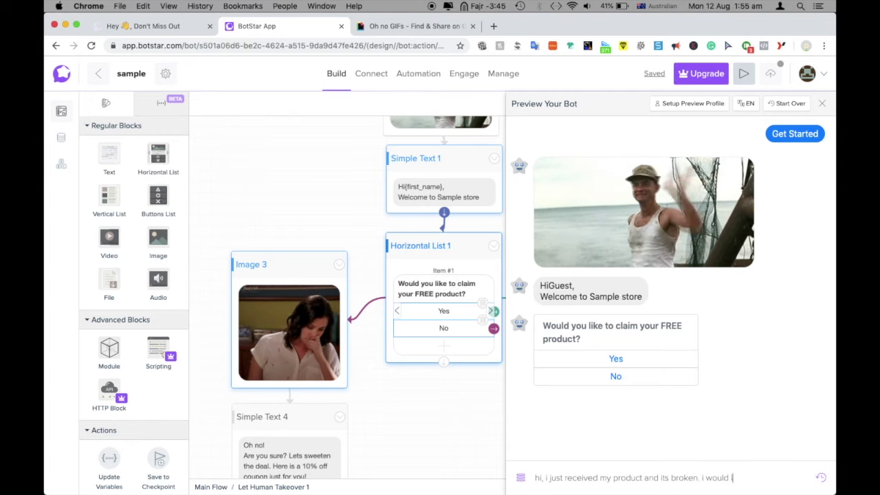
pyautogui.write('ike a refund please')
pyautogui.press('Return')
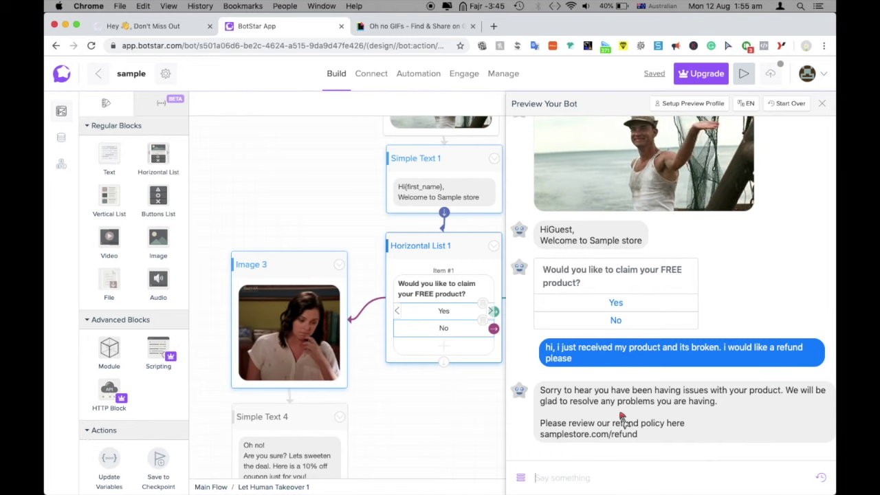
# Close the preview and browse Connect's Integrations page with Wit.ai, Zapier and Integromat.
pyautogui.click(822, 105)
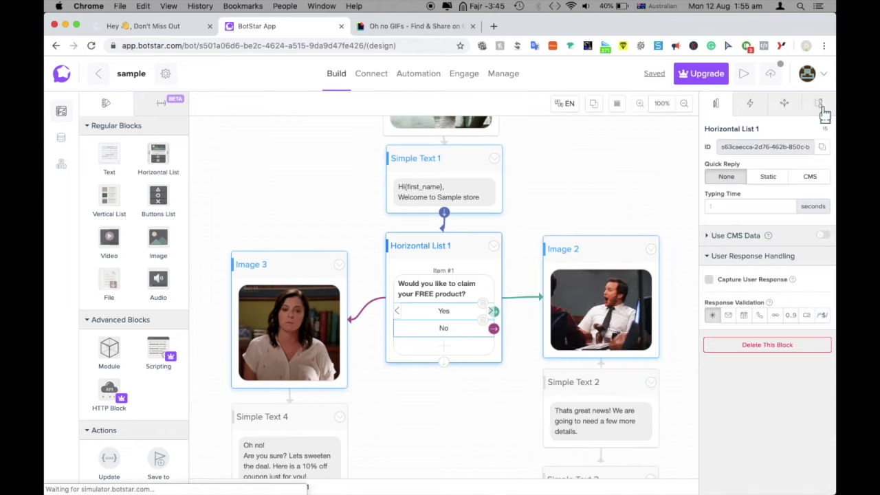
pyautogui.click(376, 81)
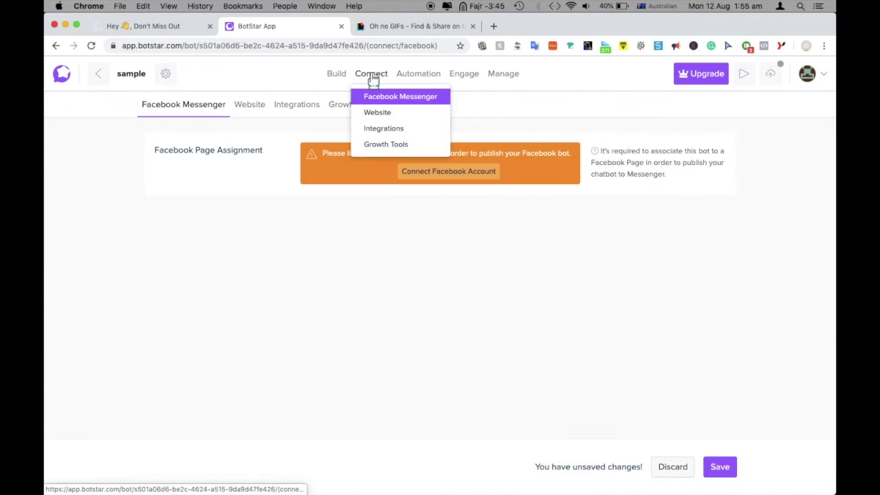
pyautogui.click(392, 130)
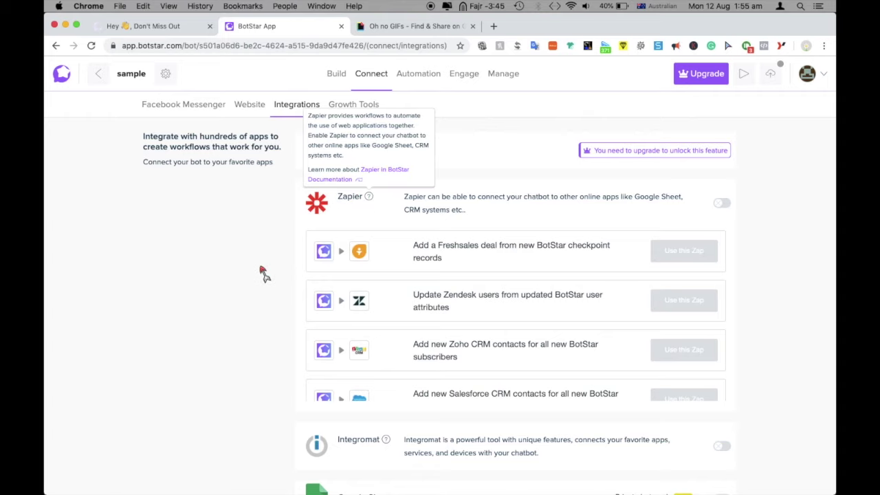
pyautogui.scroll(-2, 265, 272)
pyautogui.scroll(-5, 421, 233)
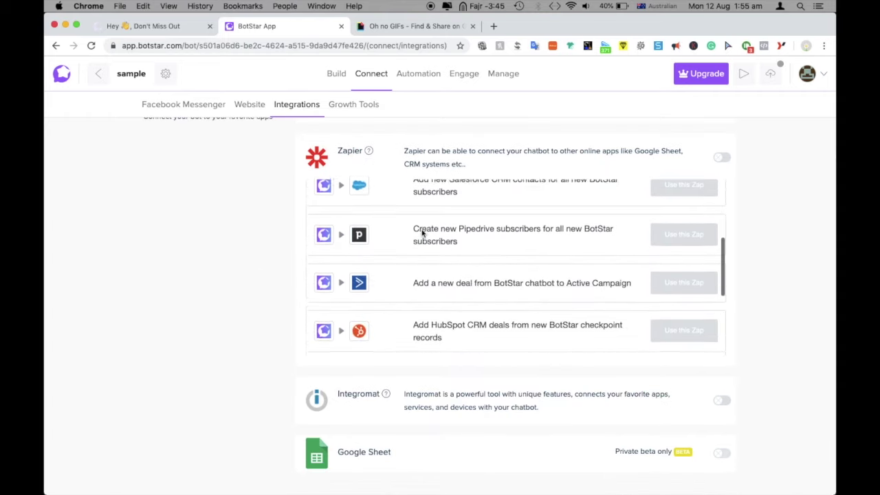
pyautogui.scroll(-2, 423, 233)
pyautogui.scroll(-2, 422, 234)
pyautogui.scroll(6, 422, 234)
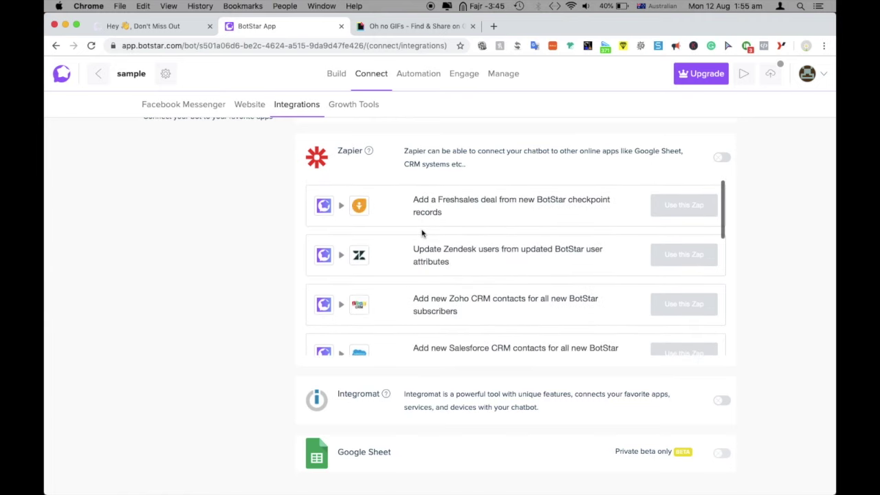
pyautogui.scroll(2, 234, 297)
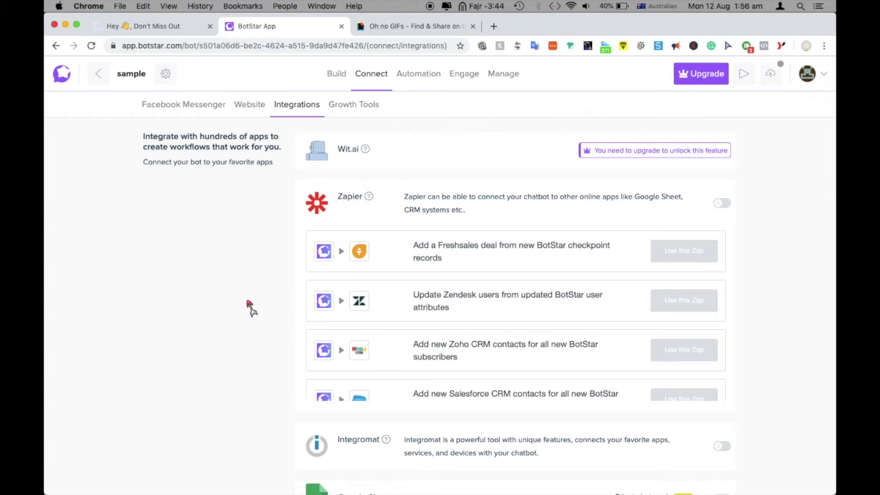
pyautogui.scroll(-2, 250, 307)
pyautogui.scroll(2, 250, 308)
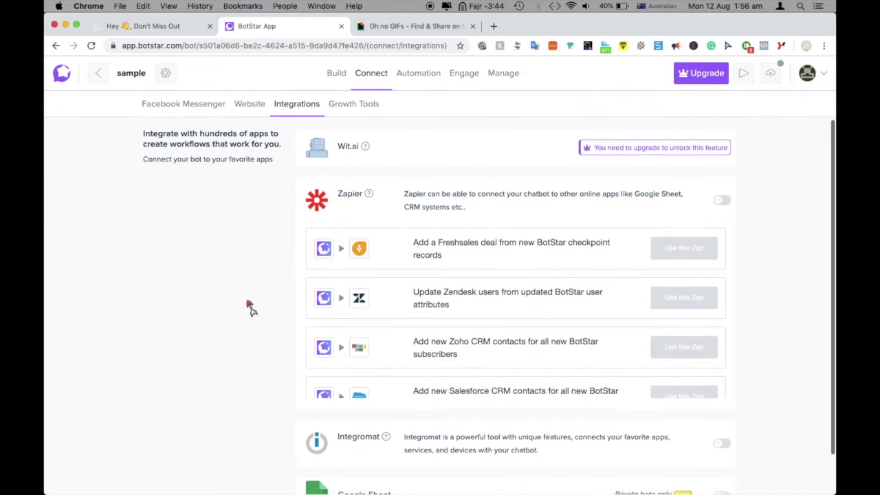
# View the Automation campaign templates, then Engage's Broadcast page.
pyautogui.click(415, 80)
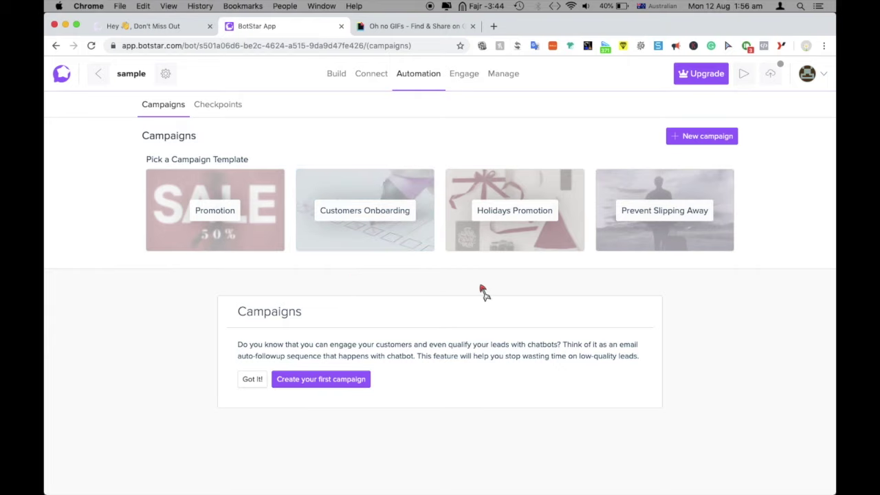
pyautogui.click(465, 79)
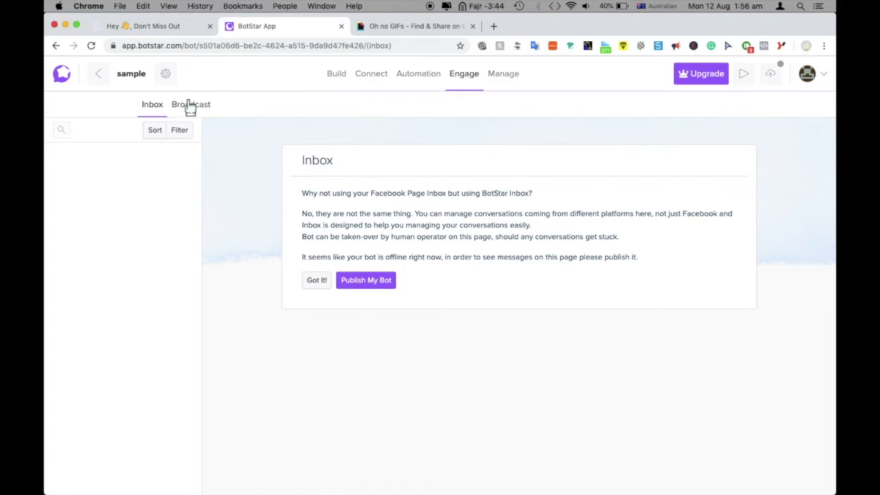
pyautogui.click(190, 107)
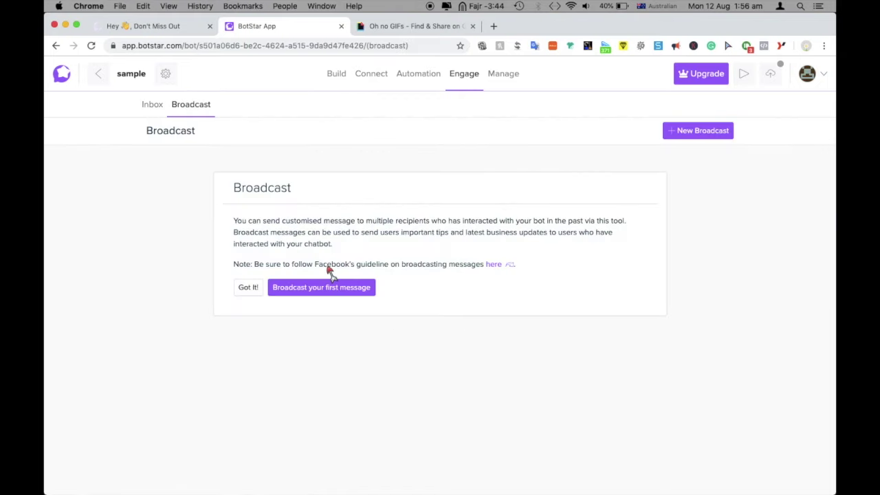
# Inspect the New Broadcast form and its Broadcast Type list, close it, and return to Build.
pyautogui.click(331, 288)
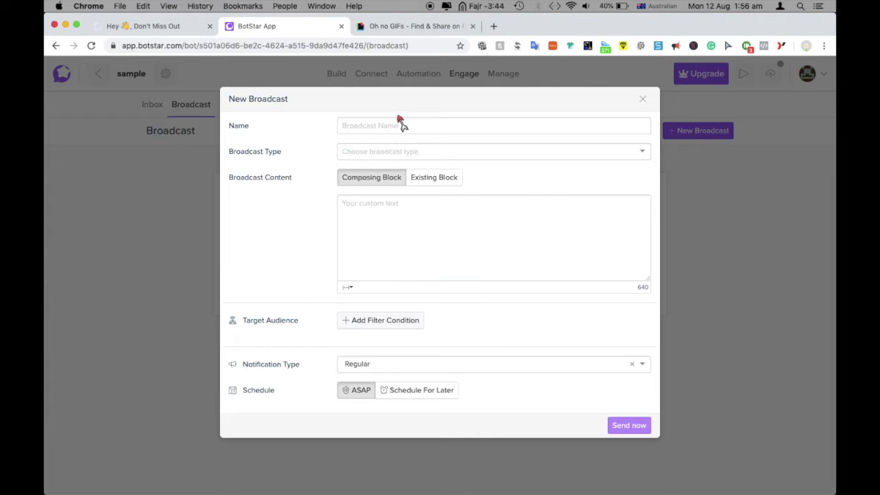
pyautogui.click(378, 237)
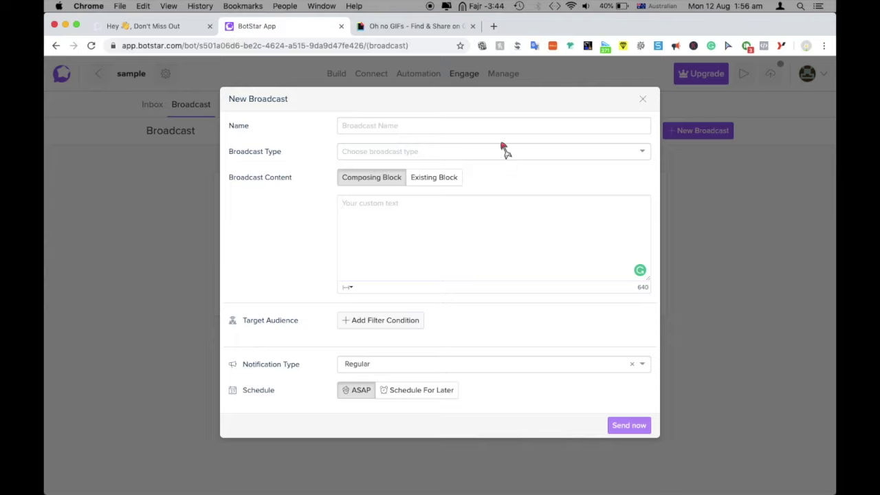
pyautogui.click(484, 157)
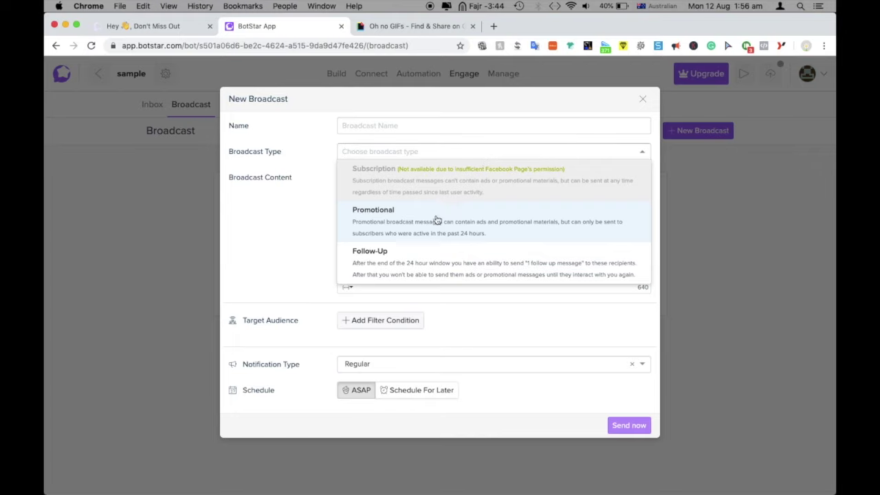
pyautogui.click(301, 243)
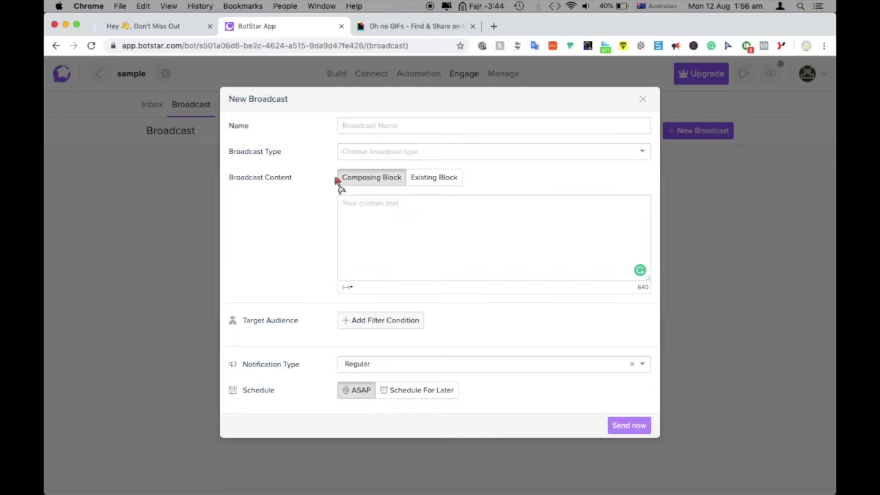
pyautogui.click(642, 103)
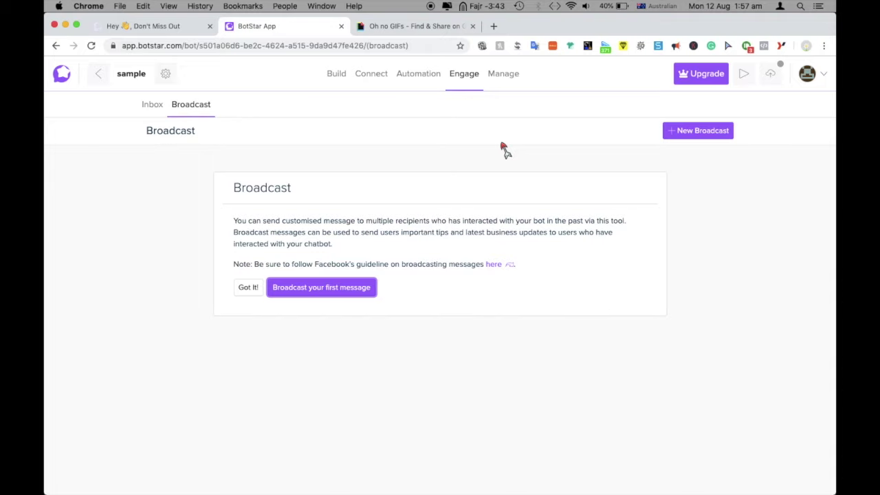
pyautogui.click(344, 81)
pyautogui.moveTo(371, 73)
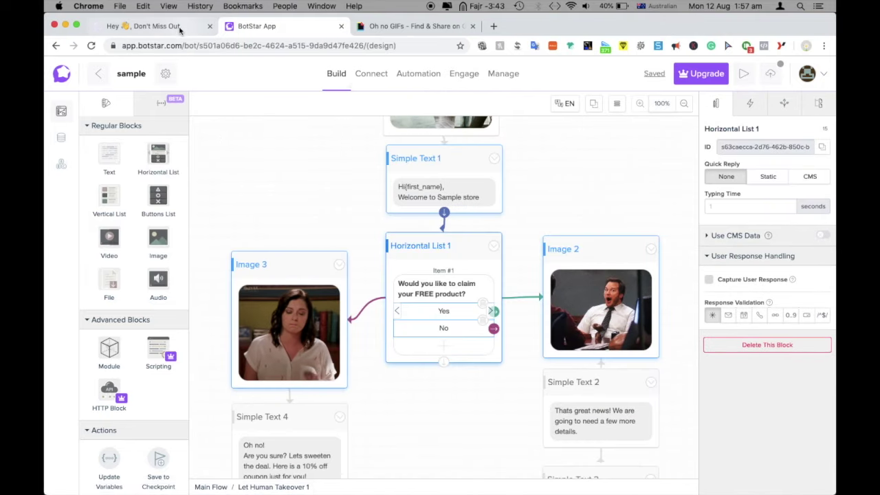
# Scroll the botstar.io/live page past the $49 Buy Now box to the Email vs Messenger comparison.
pyautogui.click(147, 26)
pyautogui.scroll(-2, 658, 223)
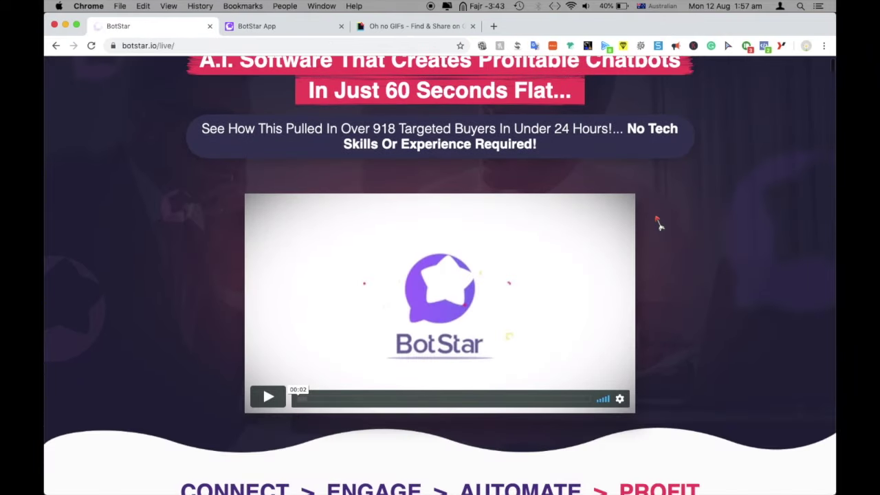
pyautogui.scroll(-1, 658, 223)
pyautogui.scroll(-5, 658, 222)
pyautogui.scroll(1, 658, 220)
pyautogui.scroll(-1, 658, 218)
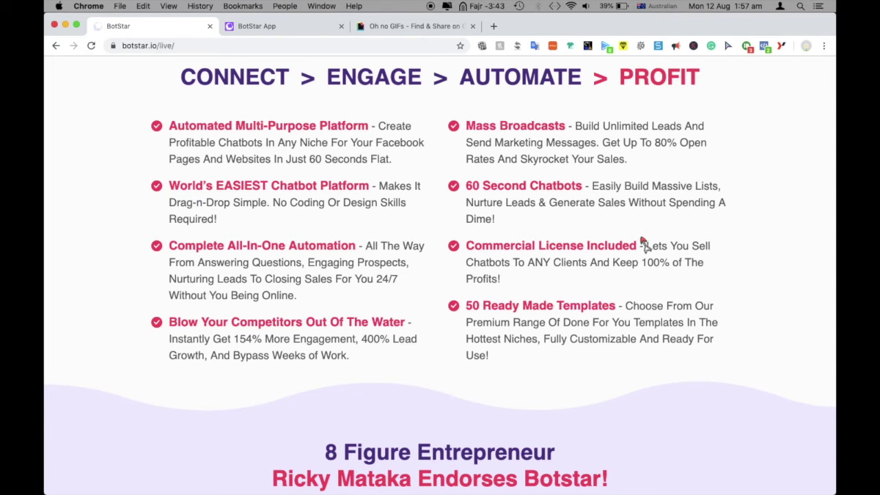
pyautogui.scroll(-3, 454, 313)
pyautogui.scroll(-8, 454, 313)
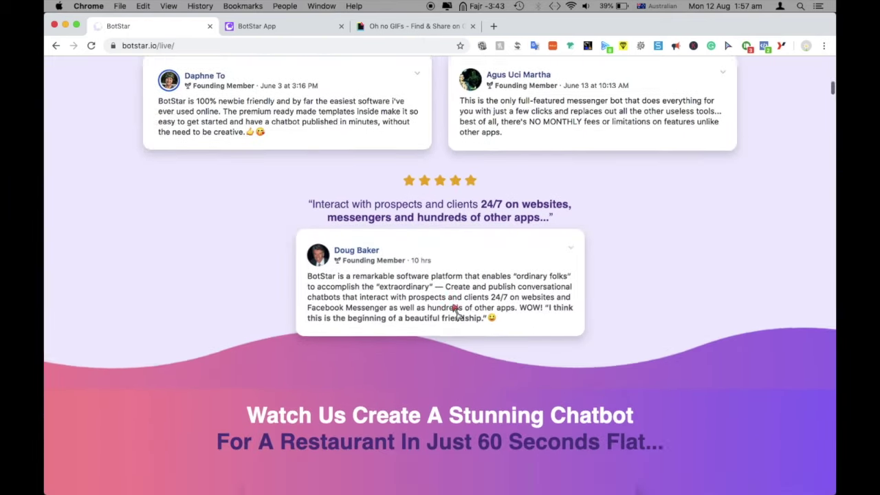
pyautogui.scroll(-5, 453, 313)
pyautogui.scroll(-6, 454, 313)
pyautogui.scroll(2, 454, 313)
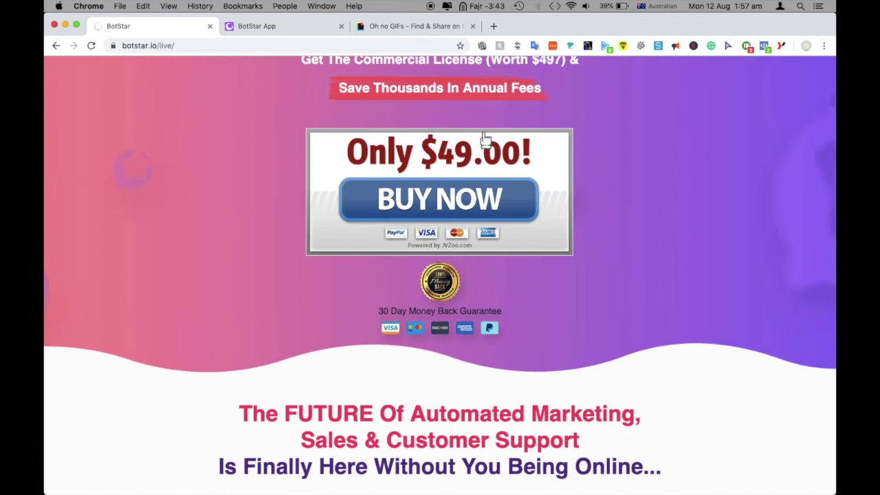
pyautogui.scroll(2, 475, 140)
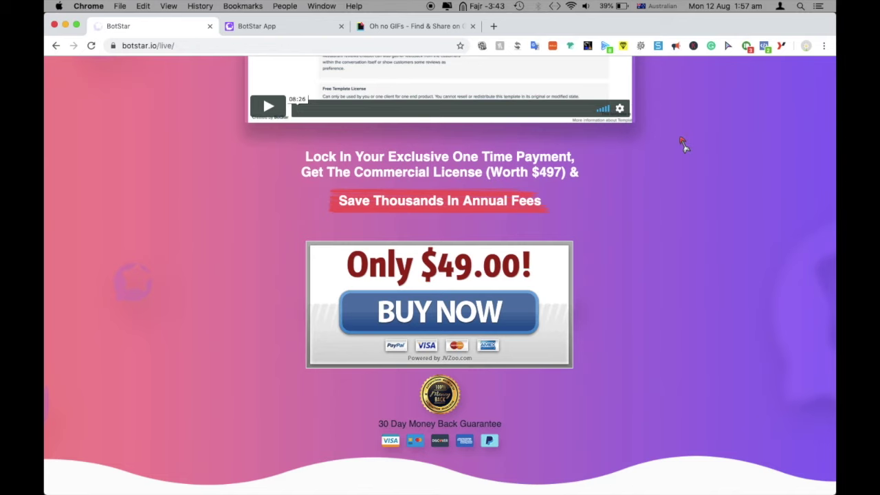
pyautogui.scroll(2, 683, 143)
pyautogui.scroll(5, 581, 178)
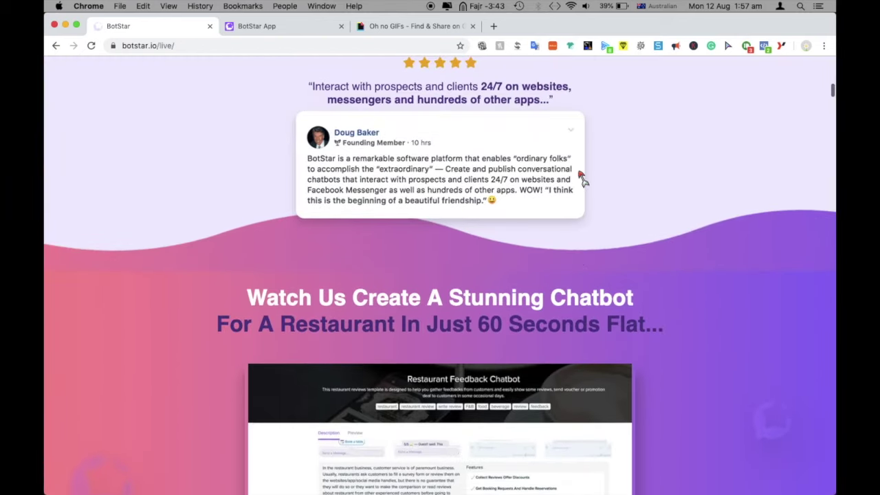
pyautogui.scroll(3, 581, 177)
pyautogui.scroll(-5, 581, 177)
pyautogui.scroll(-6, 581, 178)
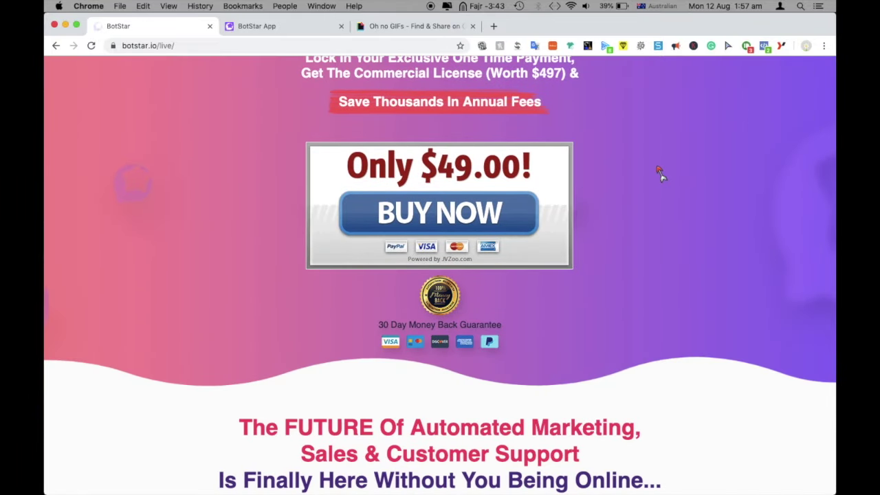
pyautogui.scroll(5, 658, 174)
pyautogui.scroll(2, 659, 174)
pyautogui.scroll(5, 659, 173)
pyautogui.scroll(3, 659, 173)
pyautogui.scroll(1, 659, 173)
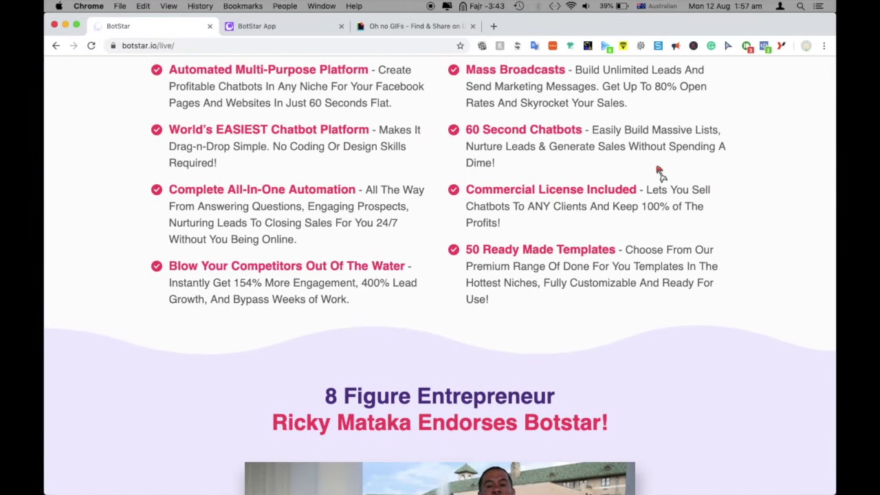
pyautogui.scroll(1, 659, 174)
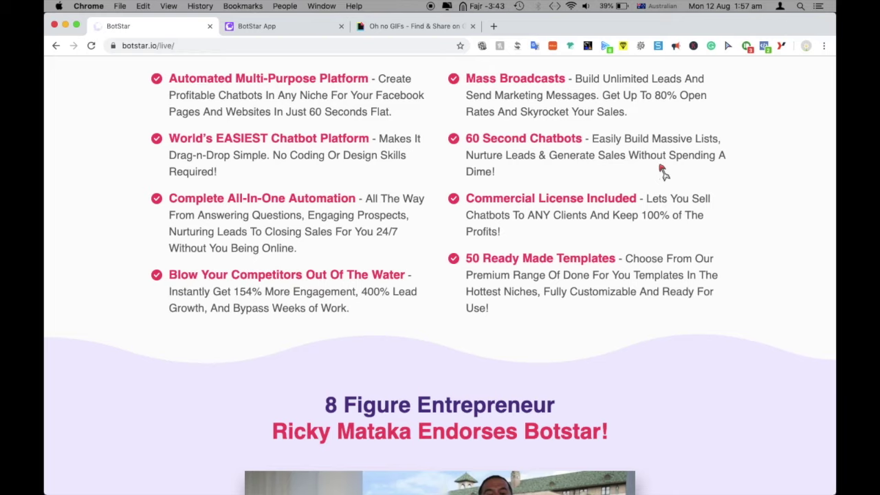
pyautogui.scroll(-5, 820, 233)
pyautogui.scroll(-10, 821, 237)
pyautogui.scroll(-3, 822, 238)
pyautogui.scroll(-5, 821, 237)
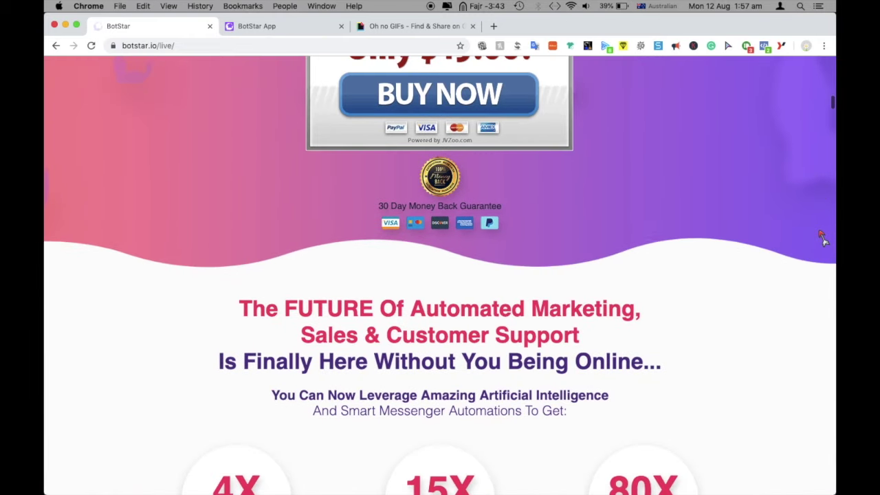
pyautogui.scroll(-5, 821, 237)
pyautogui.scroll(-3, 619, 268)
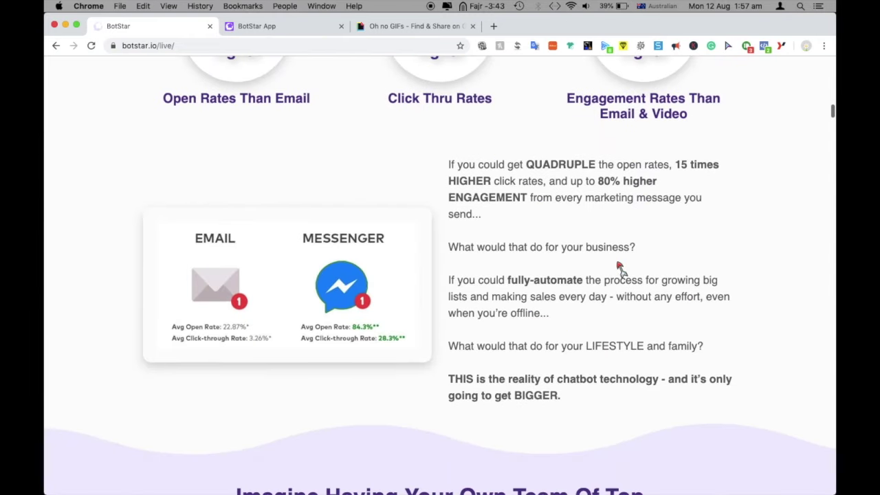
pyautogui.scroll(-2, 618, 269)
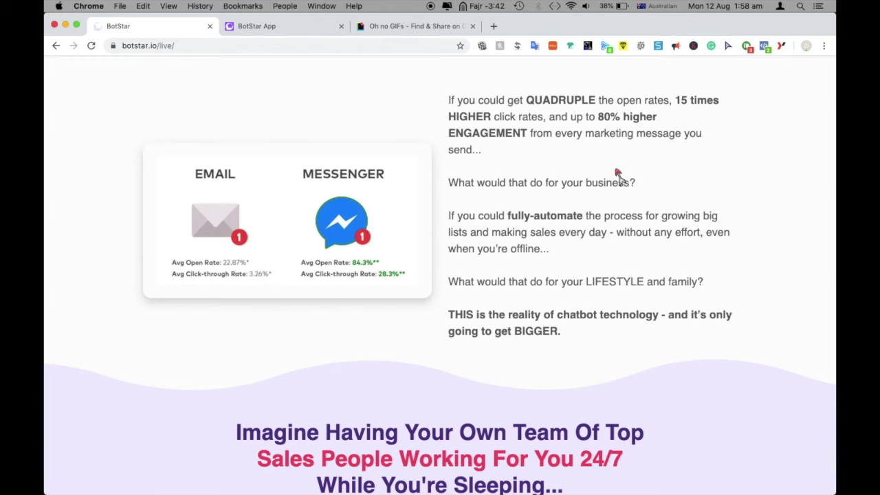
# Scroll through the chatbot benefits sections, then back up to the top headline and intro video.
pyautogui.scroll(-3, 732, 158)
pyautogui.scroll(-3, 733, 158)
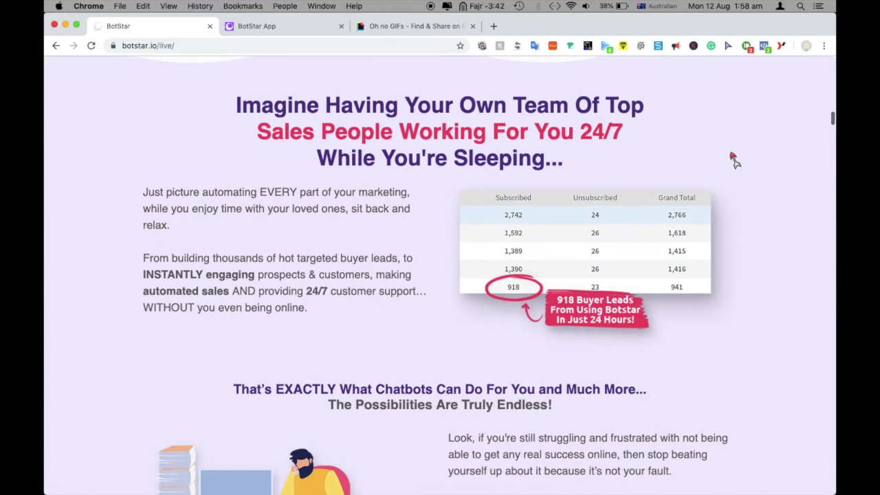
pyautogui.scroll(-2, 766, 157)
pyautogui.scroll(-4, 766, 157)
pyautogui.scroll(-2, 766, 157)
pyautogui.scroll(-5, 766, 157)
pyautogui.scroll(-5, 765, 156)
pyautogui.scroll(-5, 766, 156)
pyautogui.scroll(-1, 766, 157)
pyautogui.scroll(-5, 766, 157)
pyautogui.scroll(-4, 765, 157)
pyautogui.scroll(-3, 766, 156)
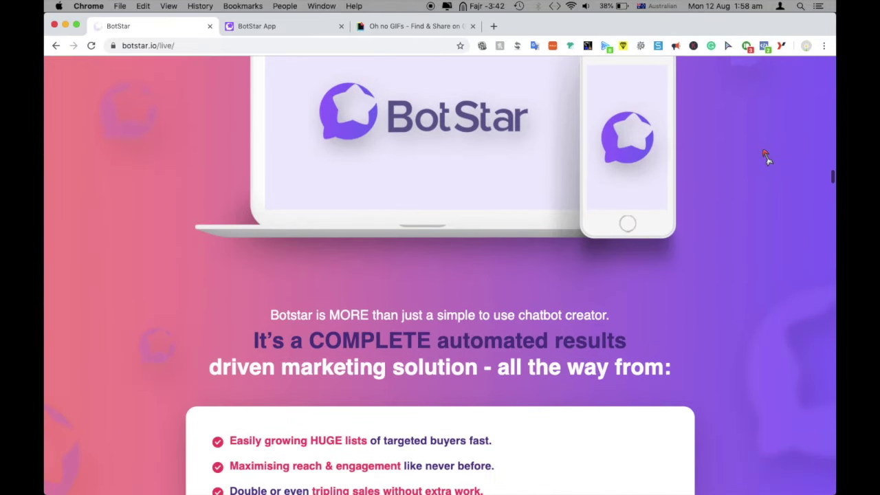
pyautogui.scroll(-5, 766, 157)
pyautogui.scroll(10, 766, 157)
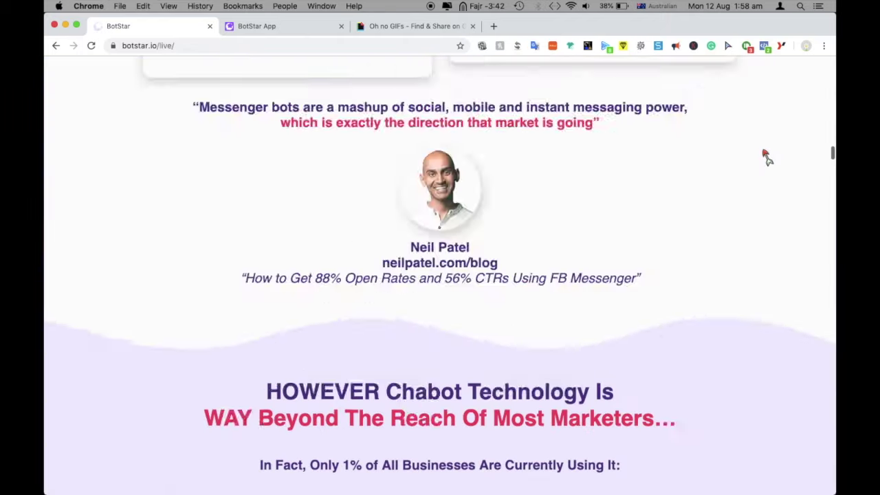
pyautogui.scroll(10, 766, 157)
pyautogui.scroll(10, 767, 156)
pyautogui.scroll(10, 766, 157)
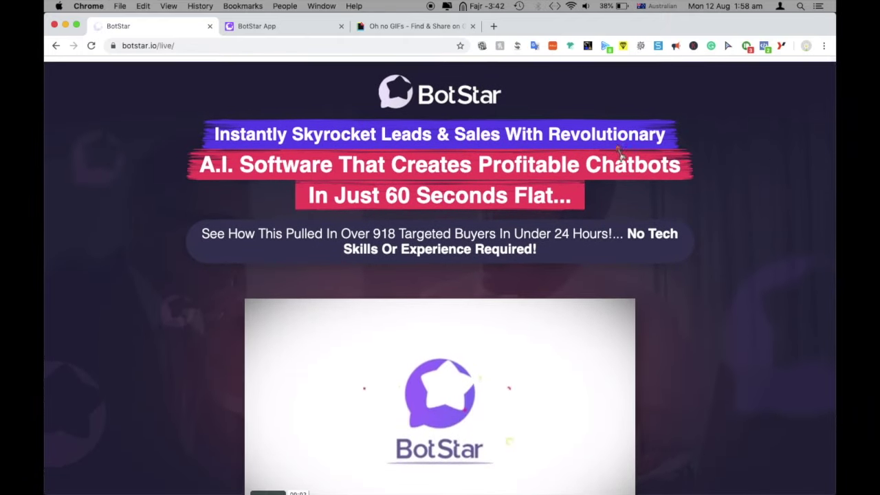
# Switch to the BotStar App tab showing the free-product flow with its Yes and No GIF branches.
pyautogui.click(303, 31)
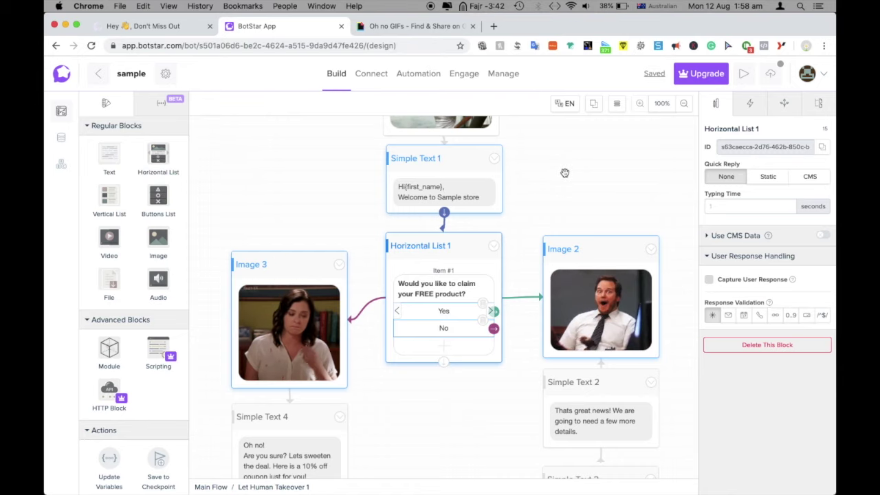
pyautogui.scroll(2, 557, 172)
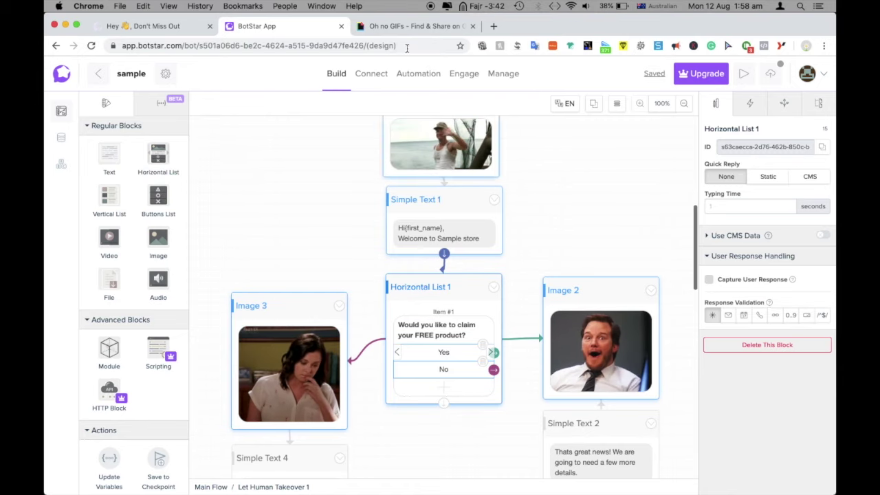
# Return to the botstar.io sales page and scroll down past the $49 one-time offer.
pyautogui.click(163, 30)
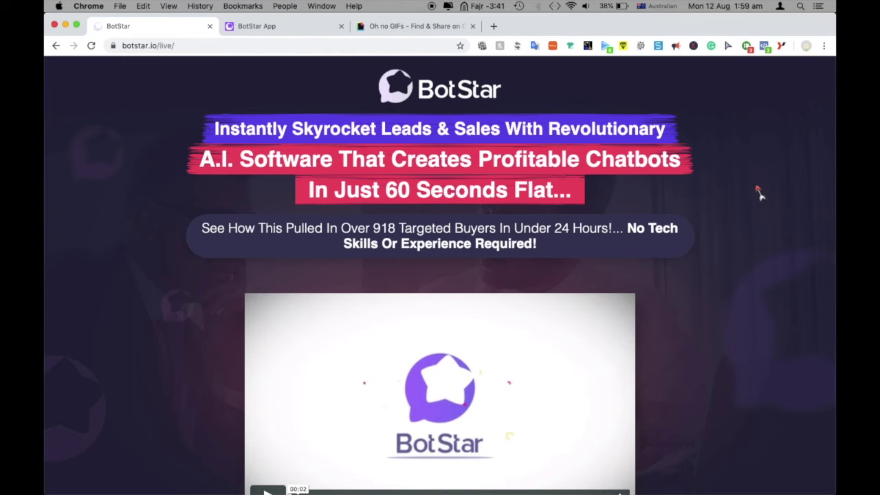
pyautogui.scroll(-3, 759, 193)
pyautogui.scroll(-6, 759, 193)
pyautogui.scroll(-5, 759, 193)
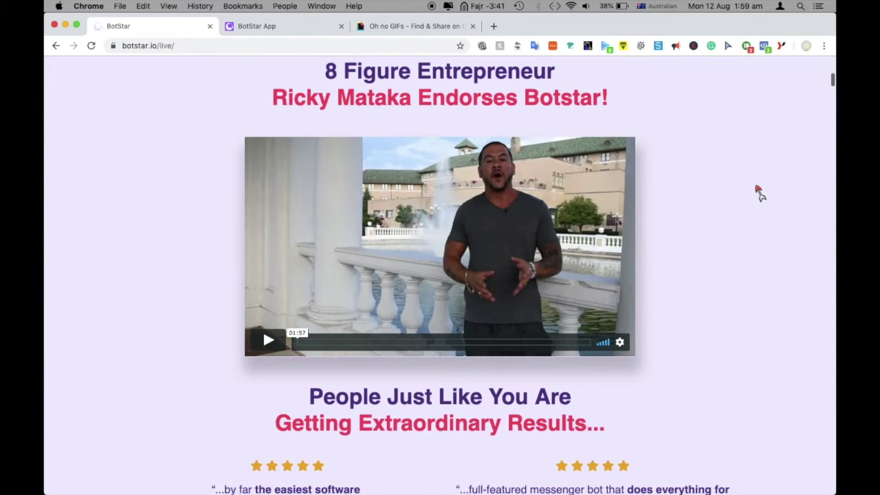
pyautogui.scroll(-3, 759, 193)
pyautogui.scroll(-1, 759, 193)
pyautogui.scroll(-5, 759, 193)
pyautogui.scroll(-2, 759, 193)
pyautogui.scroll(-1, 759, 193)
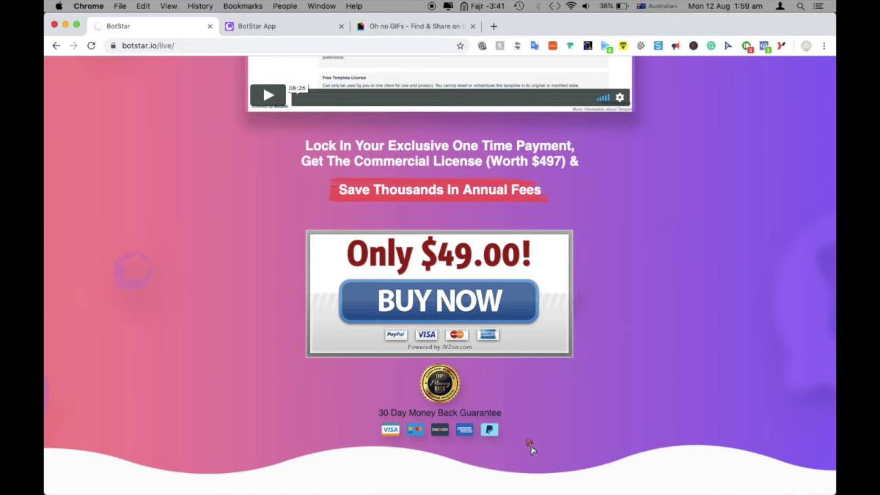
# Scroll on to the member testimonials under 'People Just Like You Are'.
pyautogui.scroll(-5, 694, 324)
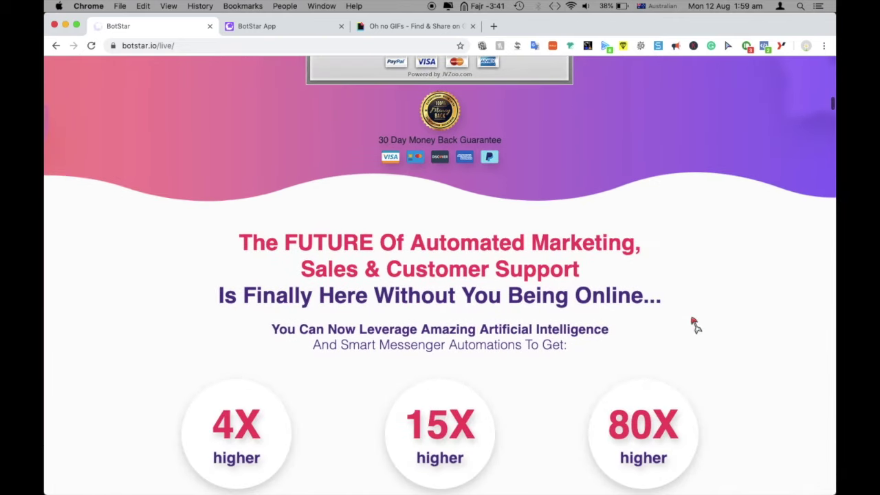
pyautogui.scroll(-4, 694, 324)
pyautogui.scroll(-5, 695, 323)
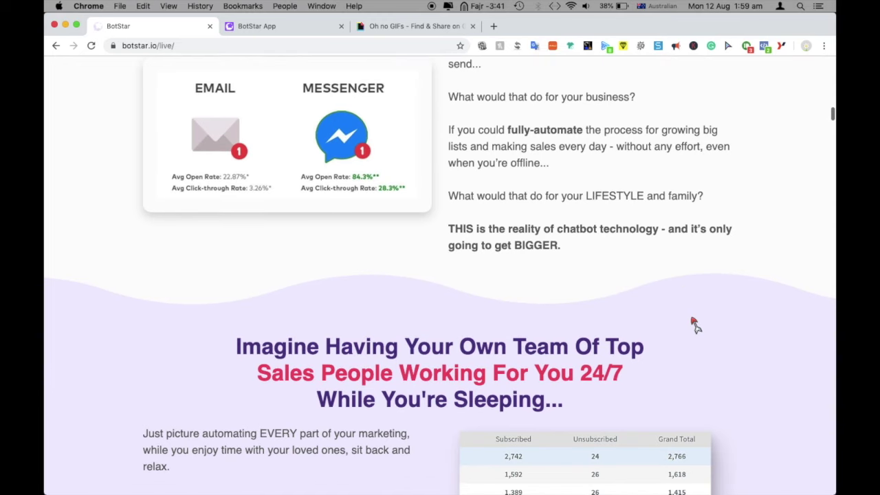
pyautogui.scroll(-10, 695, 323)
pyautogui.scroll(3, 694, 324)
pyautogui.scroll(1, 694, 323)
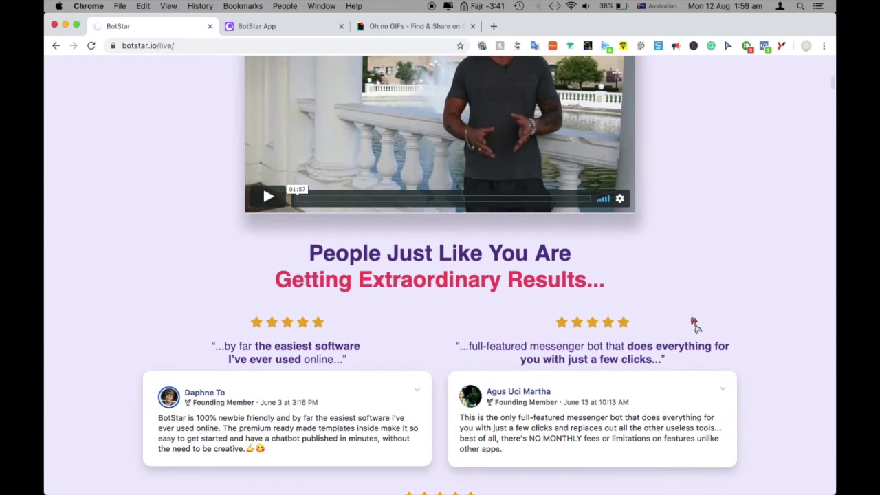